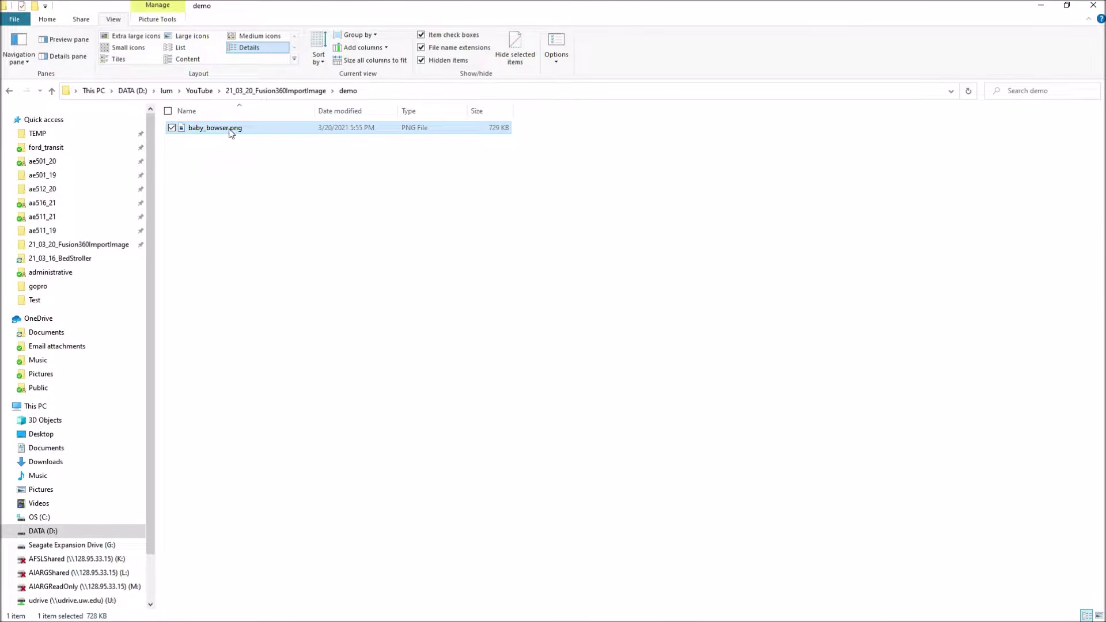
Open baby_bowser.png from the demo folder in Paint and view the whole character at 50% zoom
right_click(216, 132)
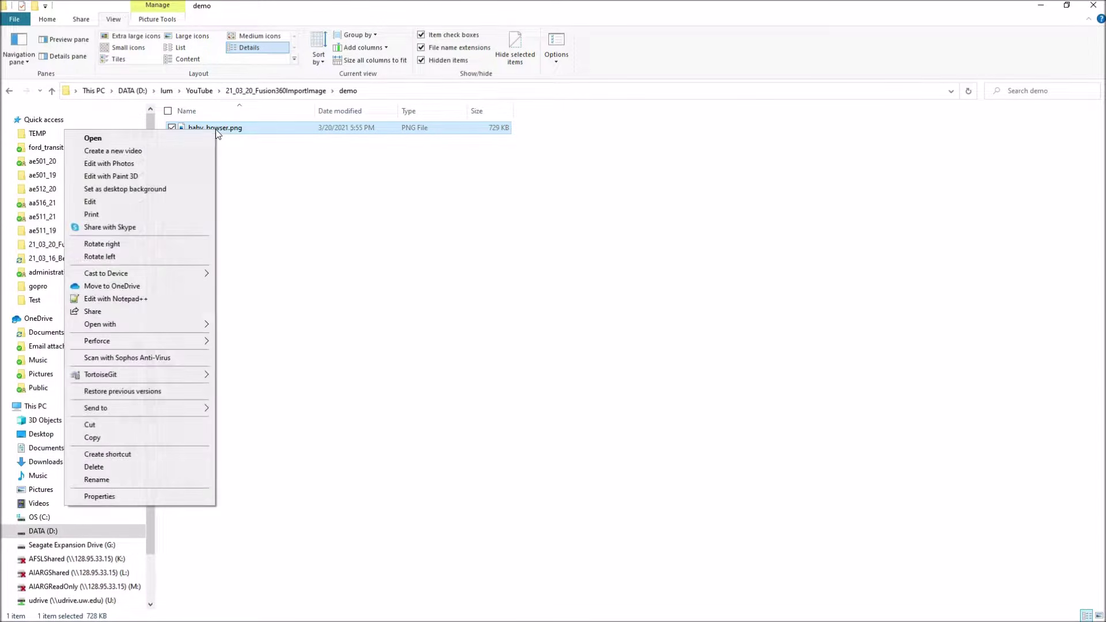
left_click(92, 201)
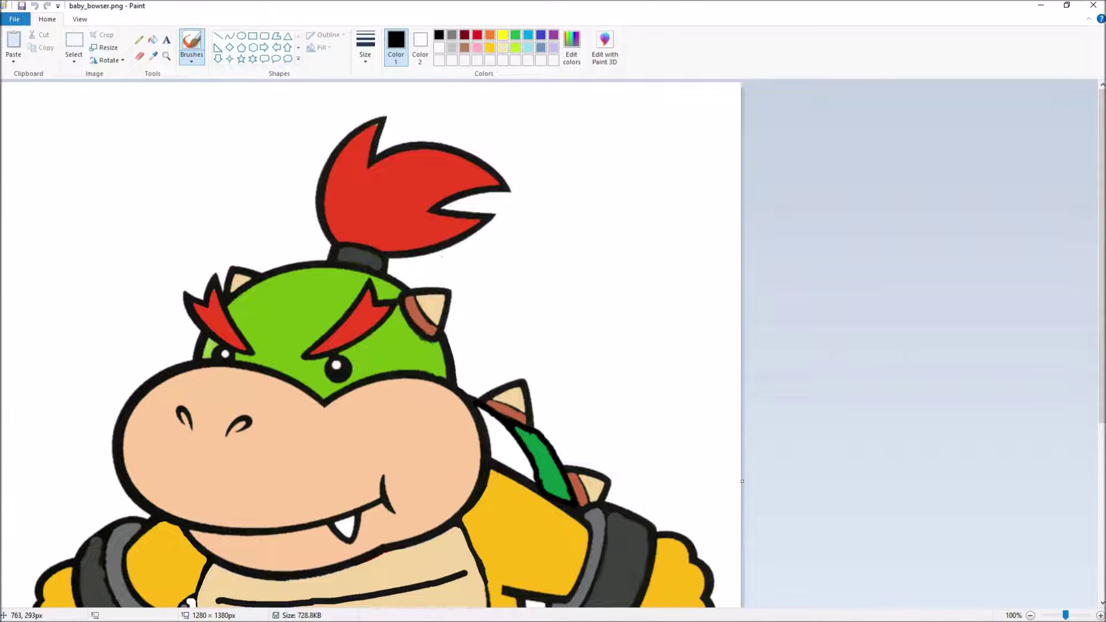
scroll(380, 258, "down", 2)
scroll(379, 257, "down", 2)
scroll(380, 258, "up", 2)
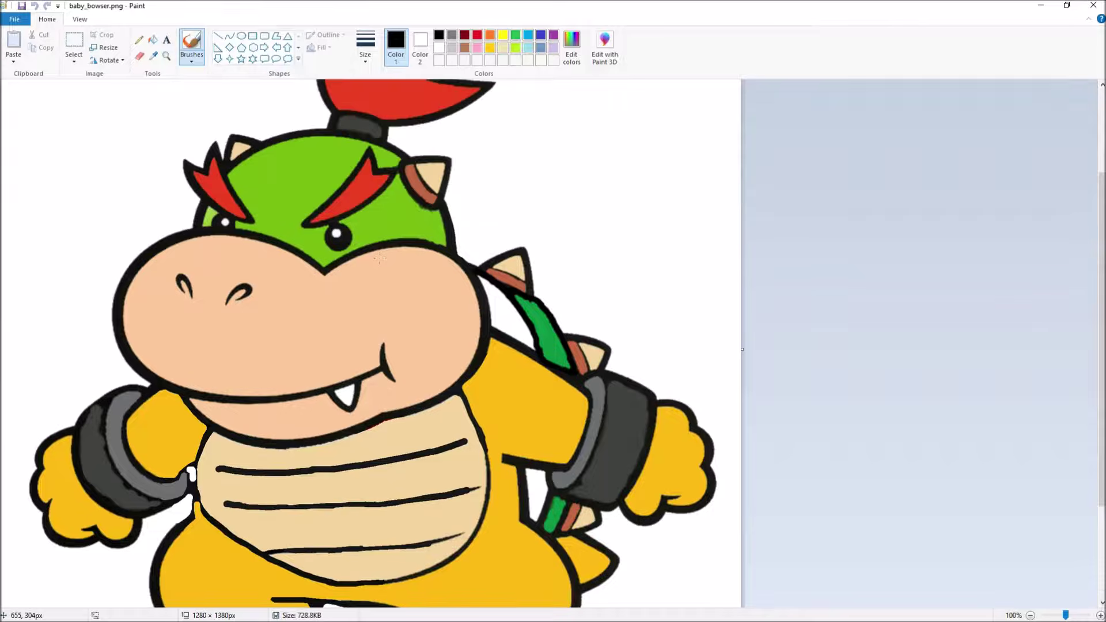
left_click(1031, 616)
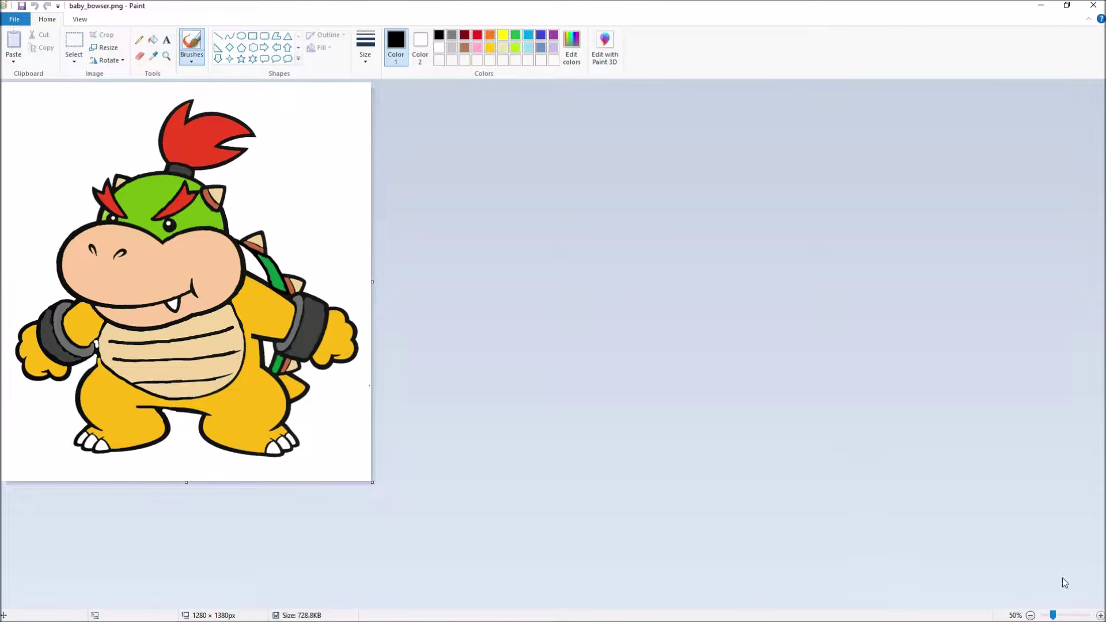
Examine the character's black outlines and filled areas up close in the image
left_click(1099, 615)
left_click(1100, 615)
left_click(1100, 615)
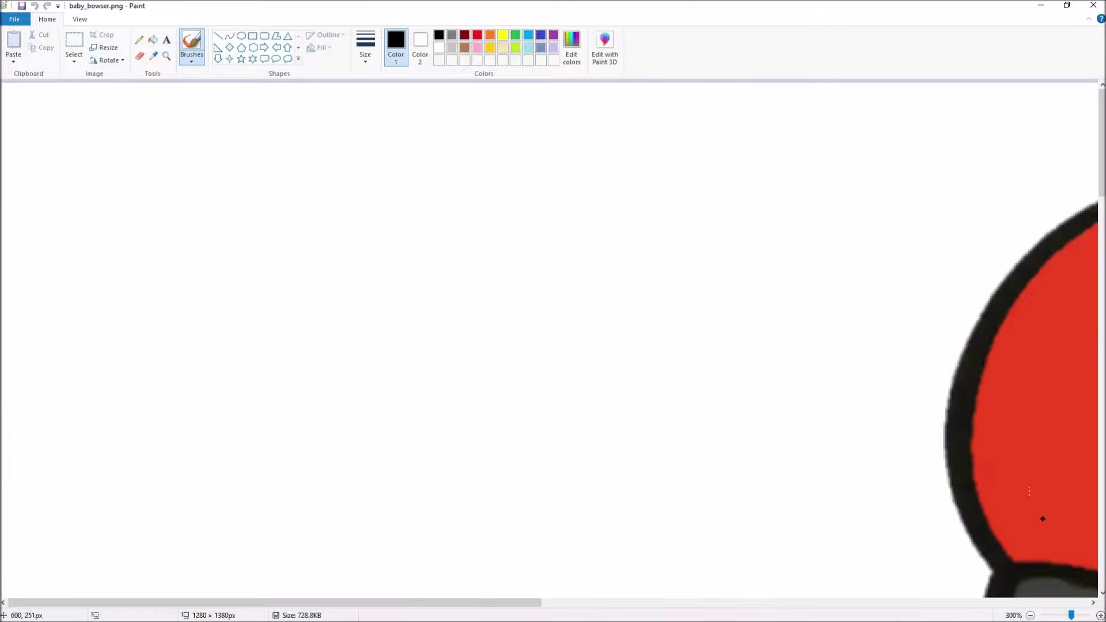
scroll(1014, 489, "down", 5)
scroll(941, 457, "down", 8)
scroll(749, 427, "up", 2)
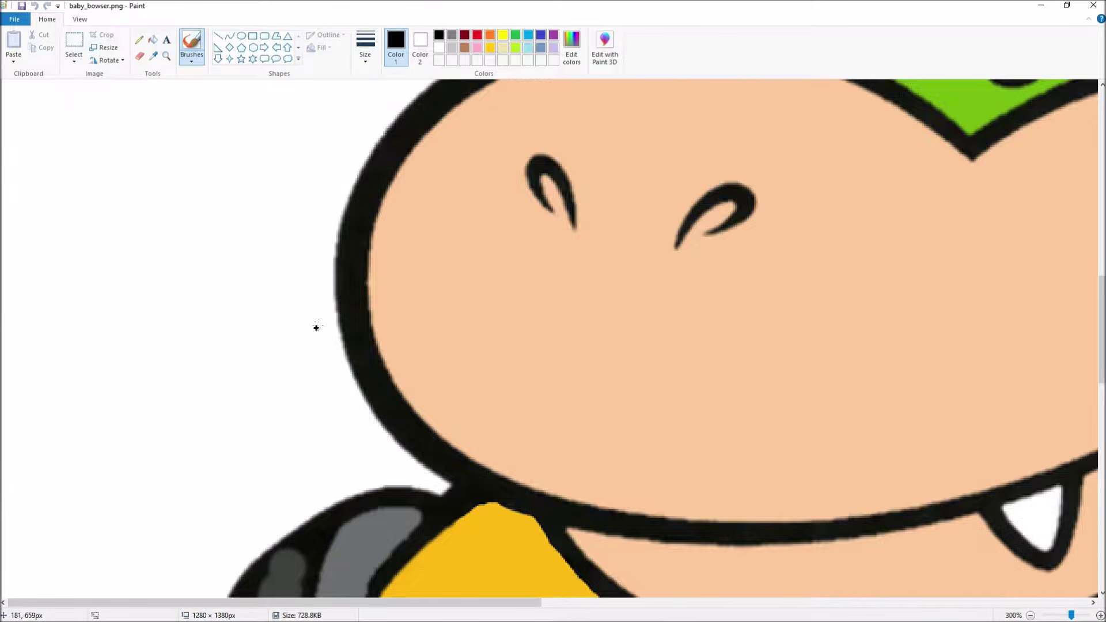
left_click(1030, 615)
left_click(1030, 615)
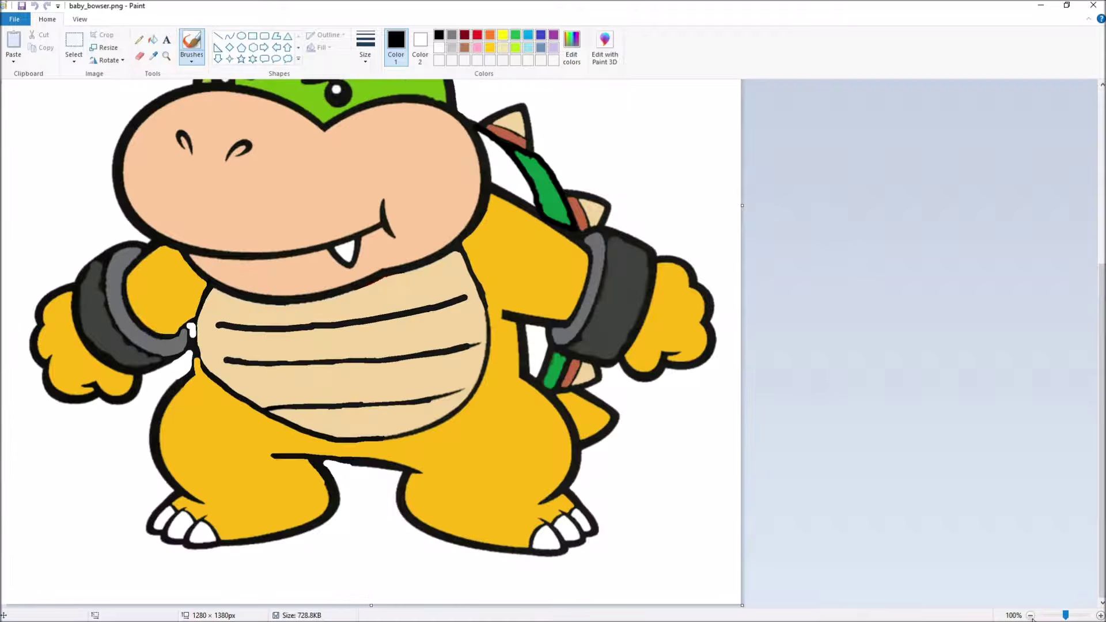
left_click(1030, 615)
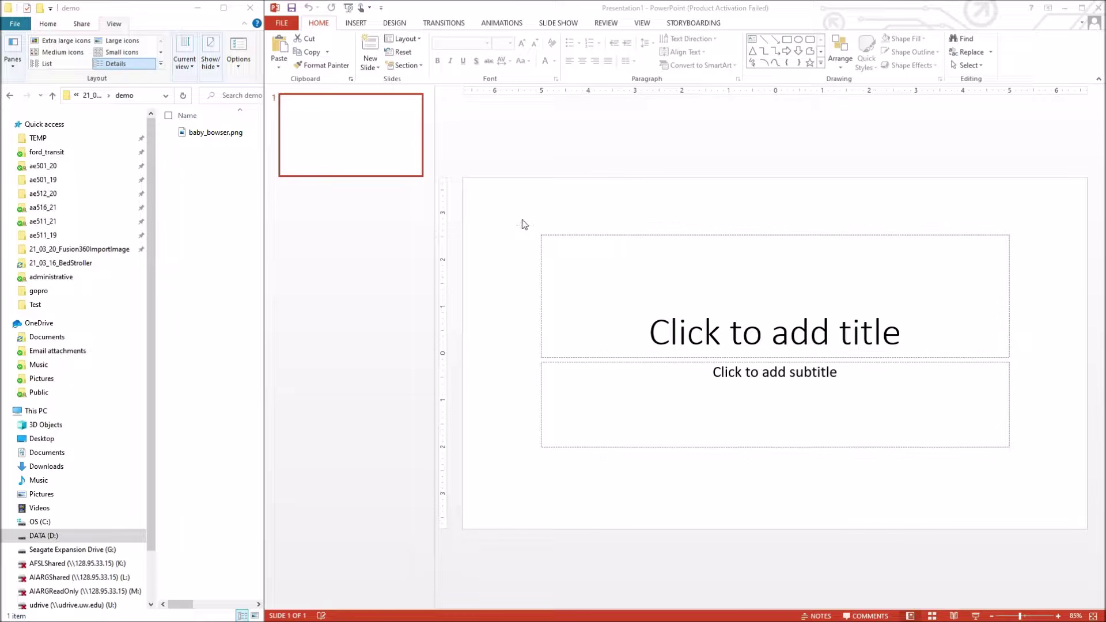
In PowerPoint, delete the title and subtitle placeholders from the slide and insert baby_bowser.png from the demo folder
left_click_drag(499, 206, 1044, 496)
key("Delete")
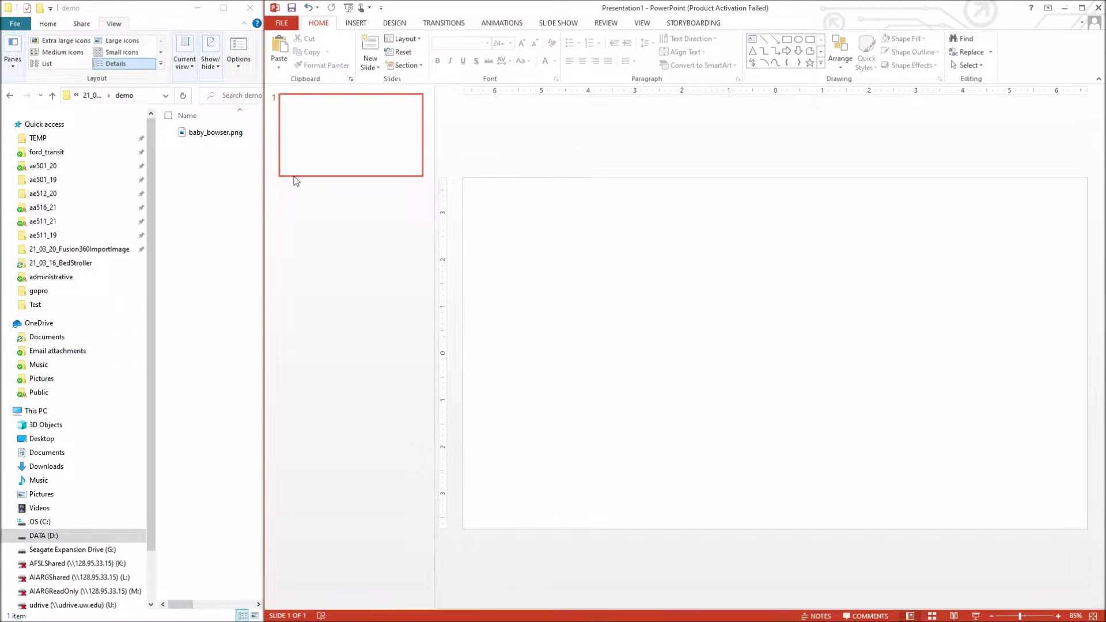
left_click(188, 133)
left_click_drag(187, 136, 668, 324)
left_click(603, 313)
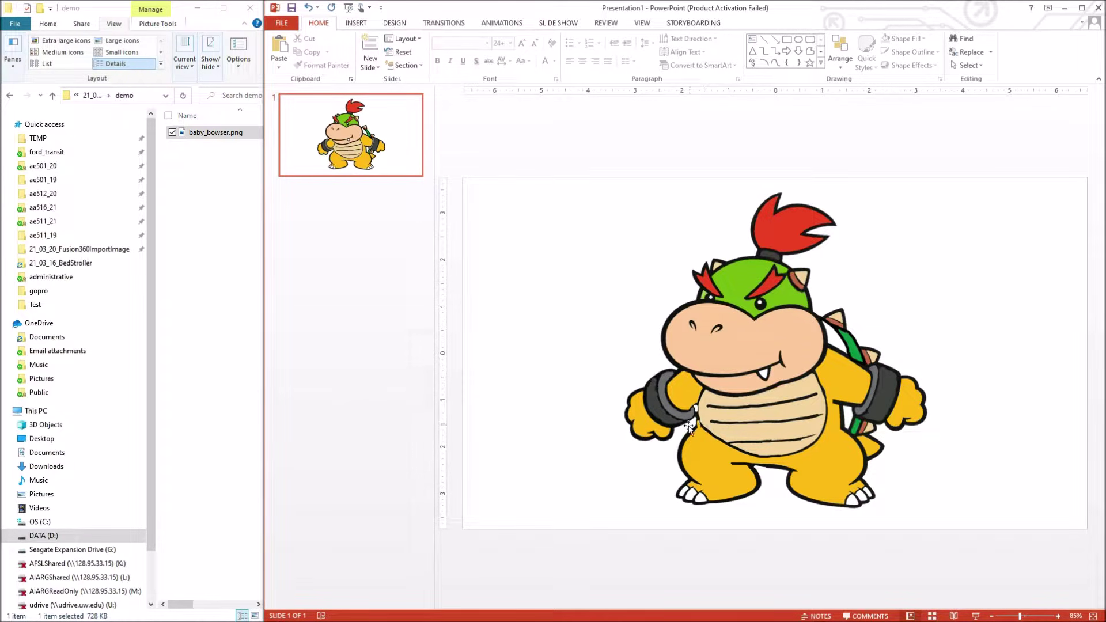
Recolor the character picture on the slide with the Black and White: 25% preset
left_click(665, 312)
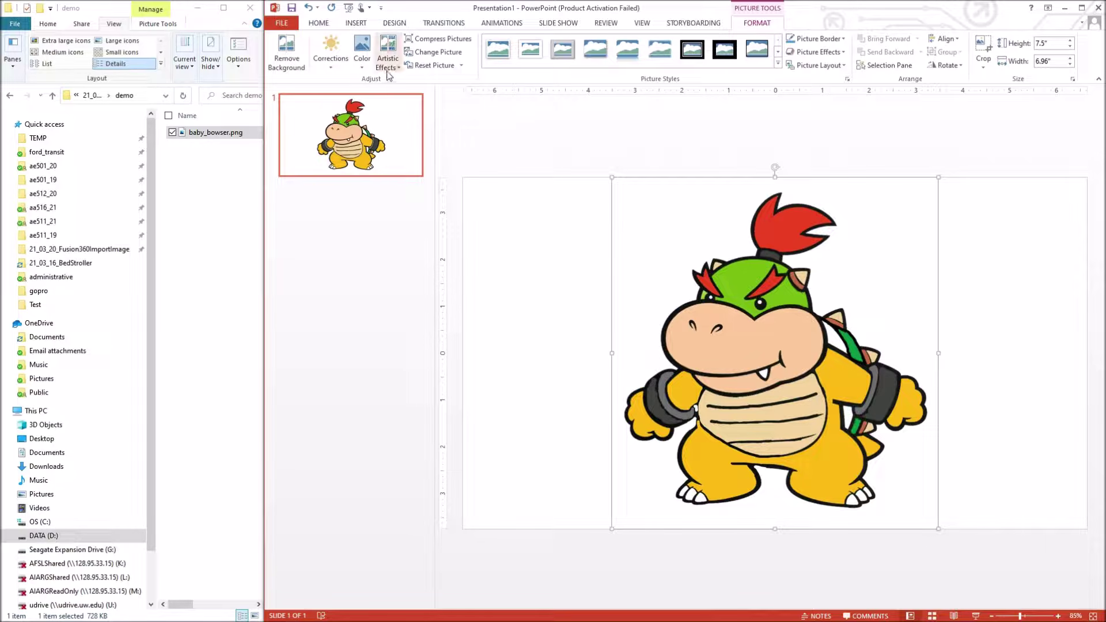
left_click(359, 65)
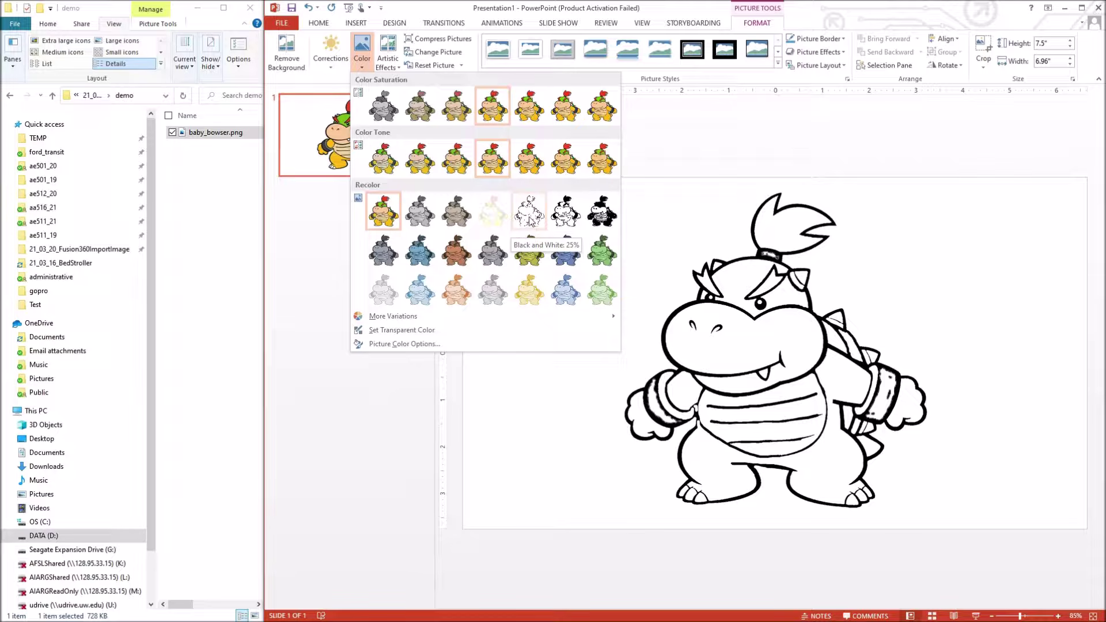
left_click(528, 215)
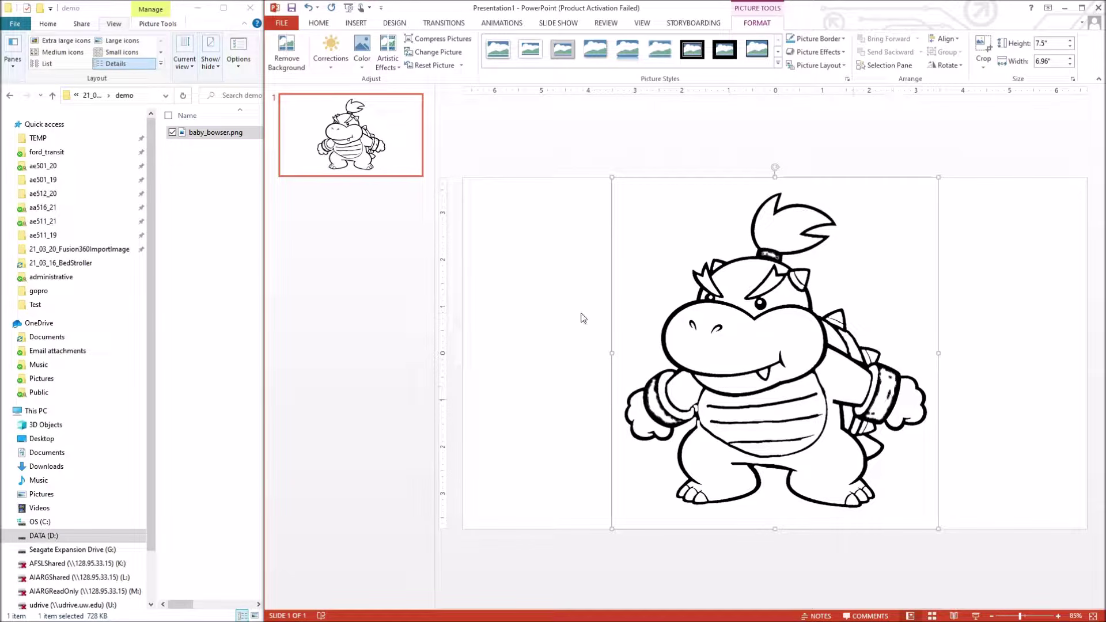
Open the original baby_bowser.png in Photos in a smaller window and compare it with the recolored picture on the slide
left_click(212, 134)
double_click(212, 134)
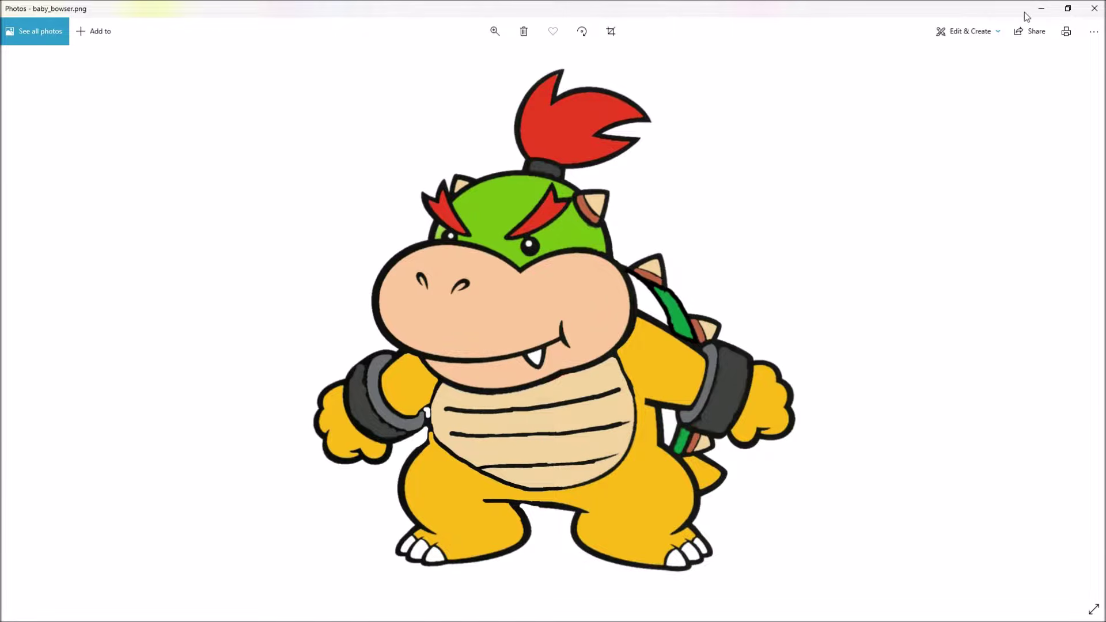
left_click(1068, 8)
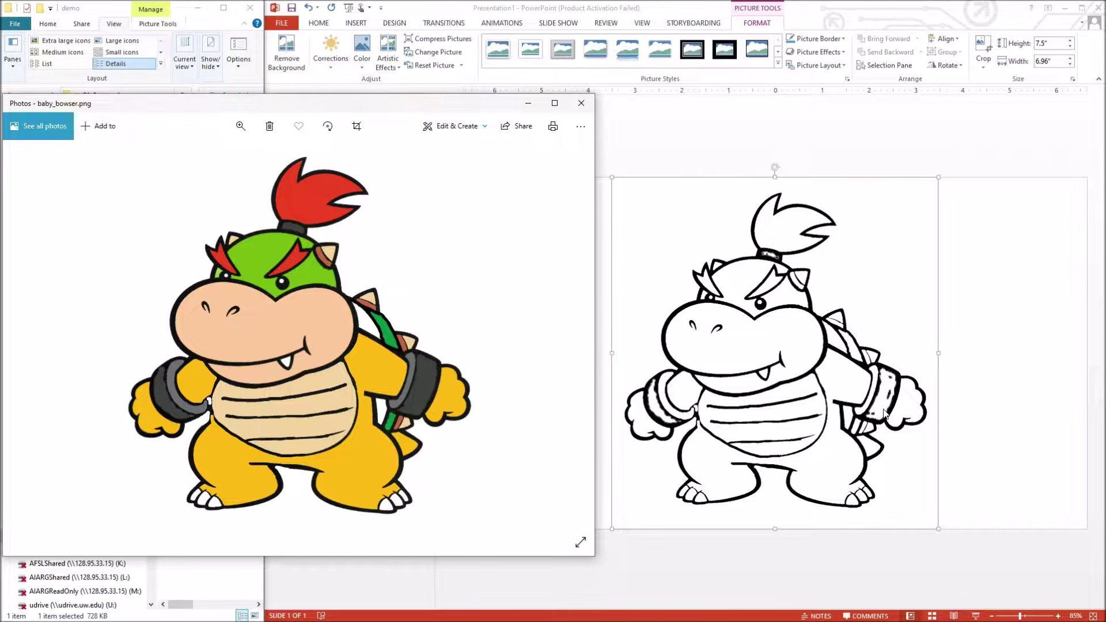
left_click(994, 385)
left_click(551, 144)
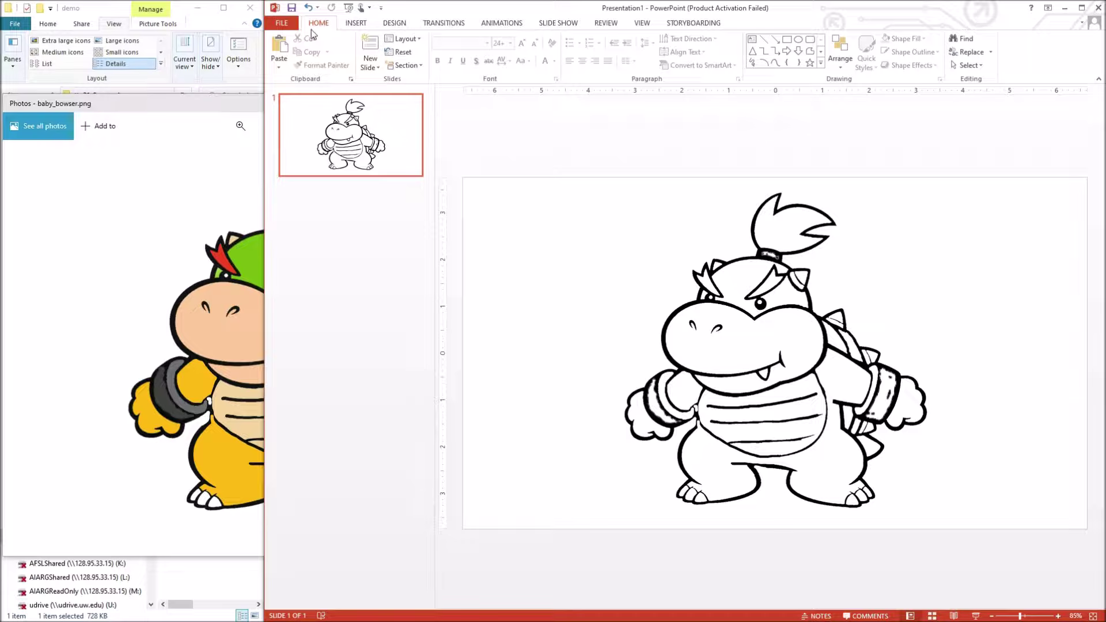
Set up a PNG Portable Network Graphics export of the presentation into the demo folder under 21_03_20_Fusion360ImportImage
left_click(282, 23)
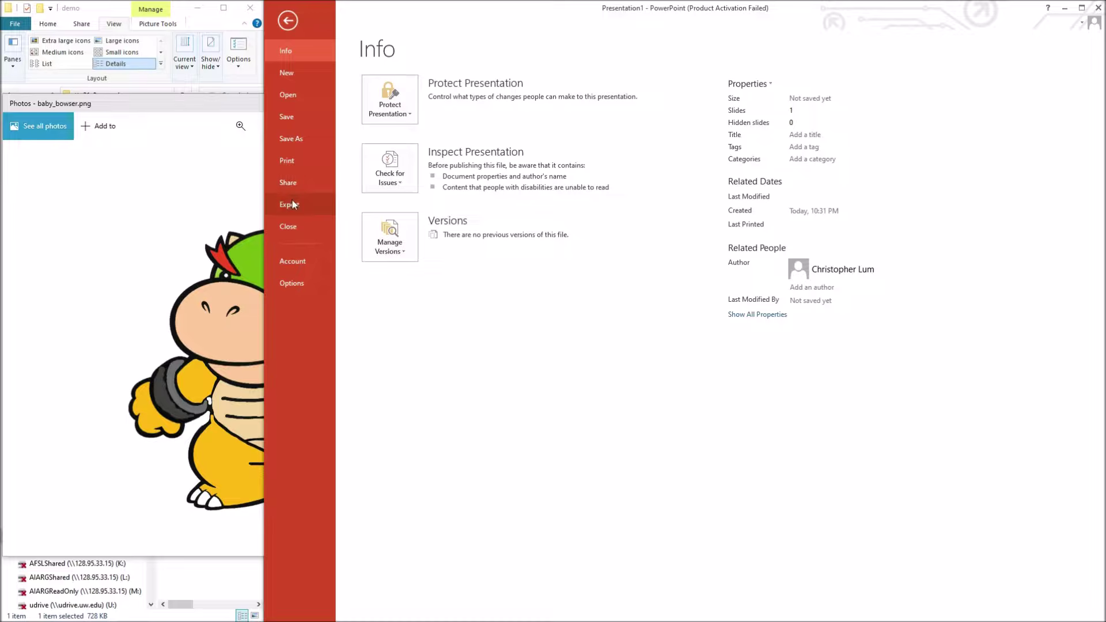
left_click(292, 201)
left_click(423, 235)
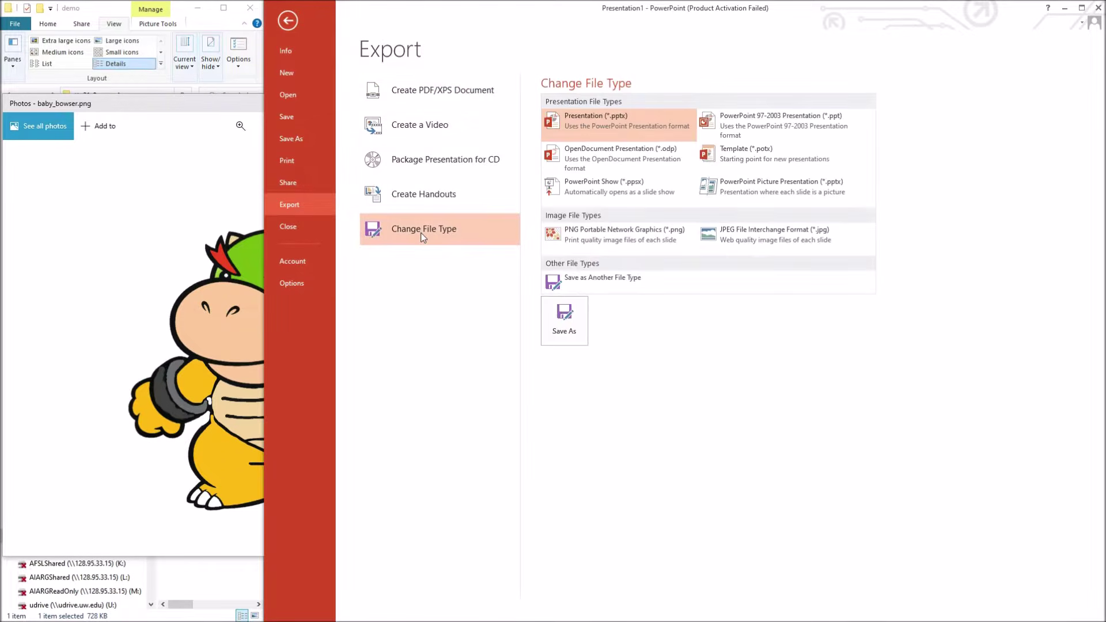
left_click(622, 242)
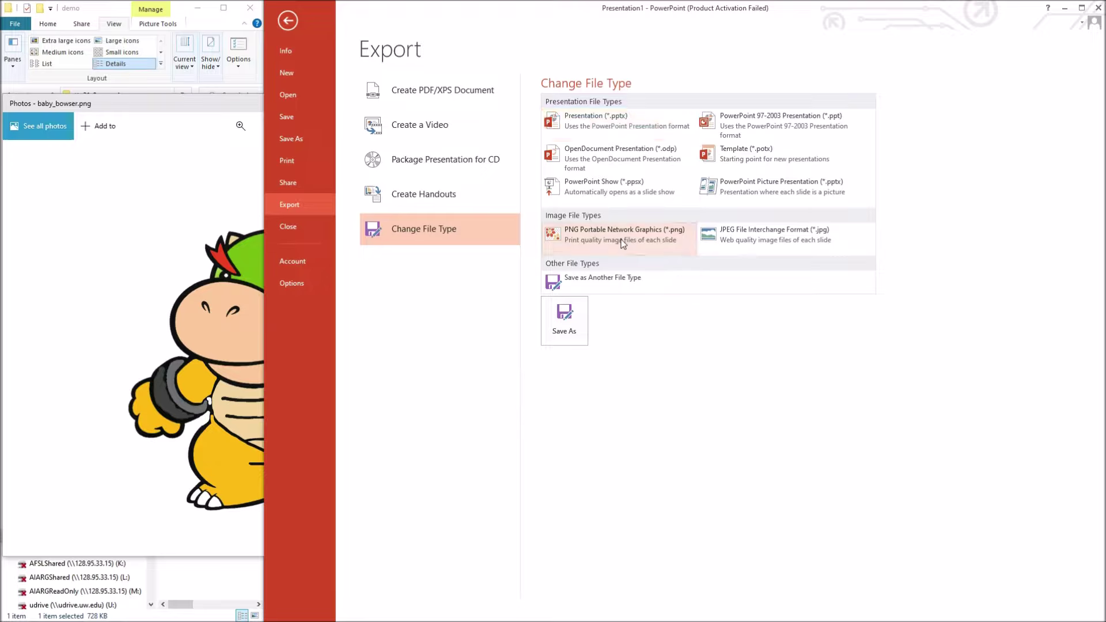
left_click(564, 325)
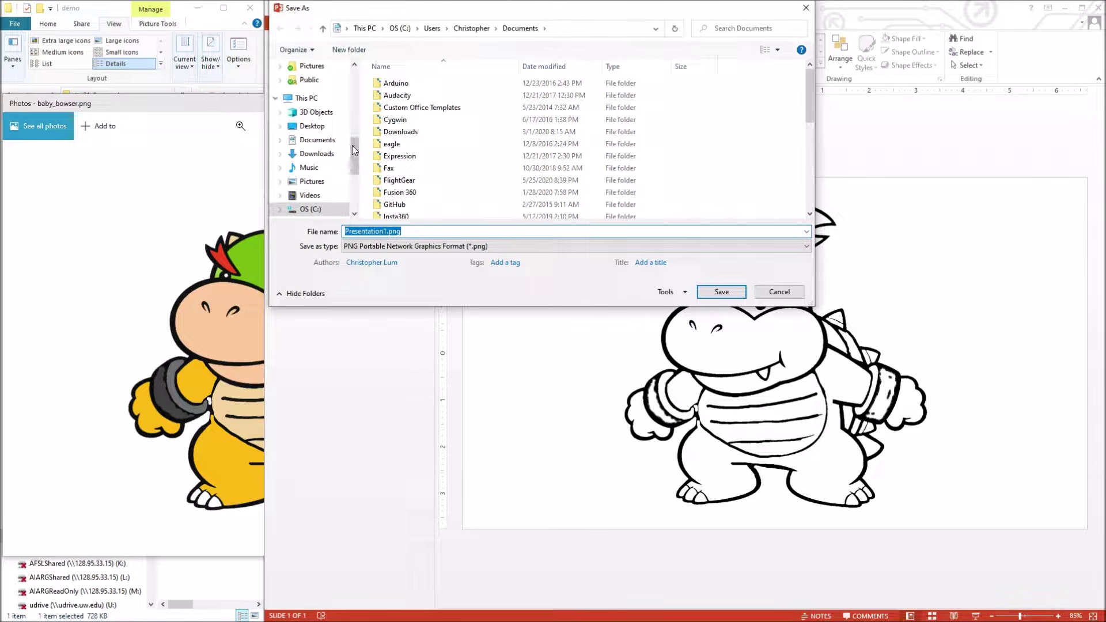
left_click_drag(352, 147, 361, 80)
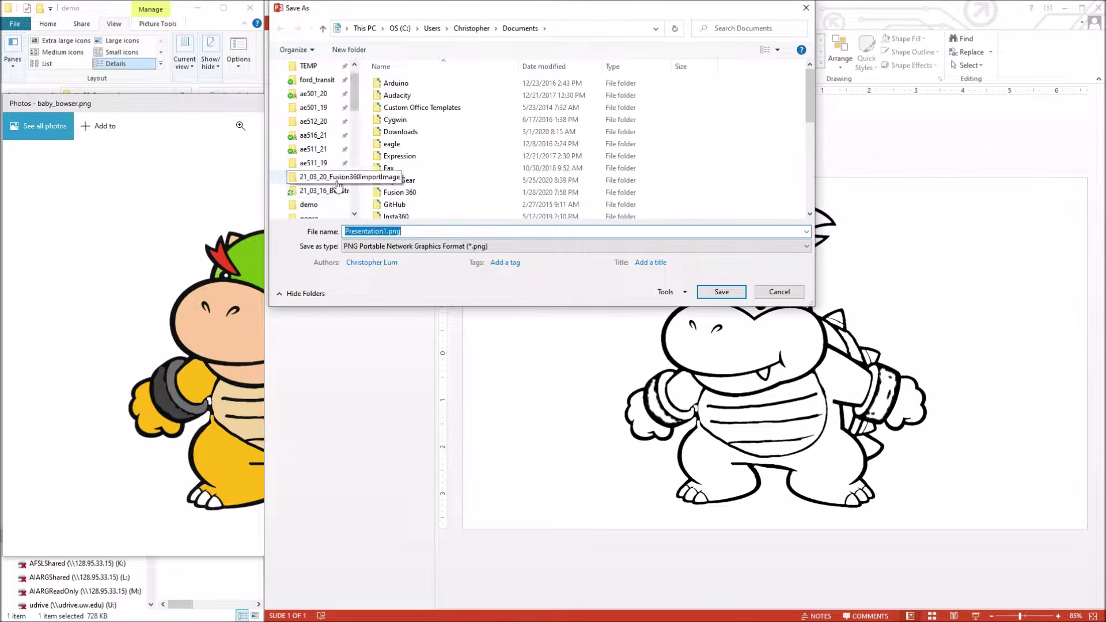
left_click(317, 177)
double_click(393, 84)
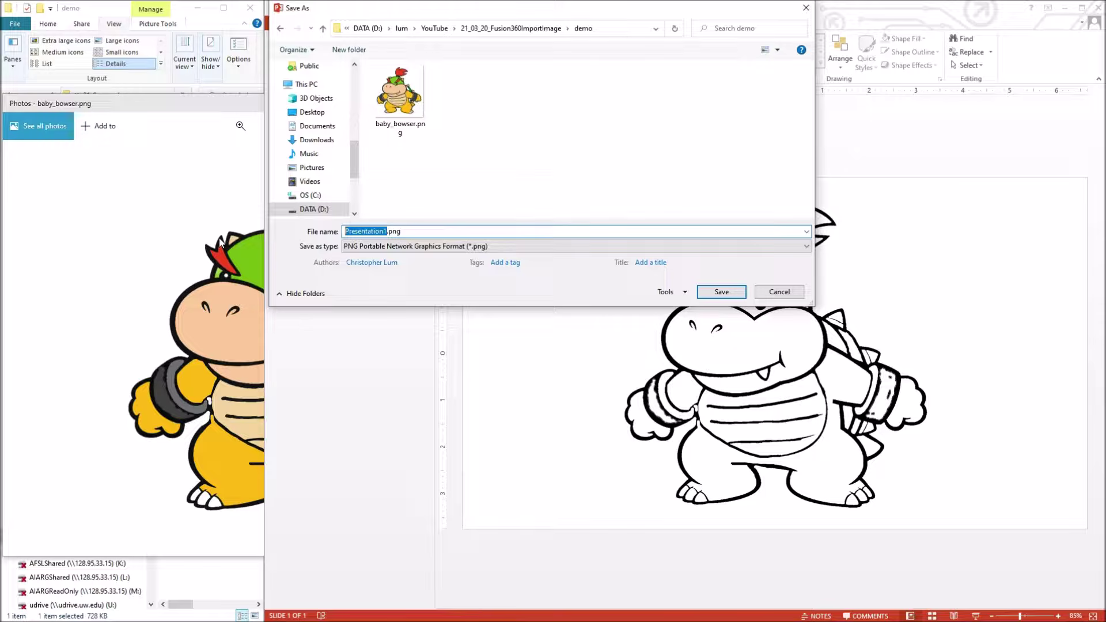
Name the export baby_bowser_BW_PowerPoint.png and save only the current slide
type("baby_bowser")
key("BackSpace")
key("BackSpace")
key("BackSpace")
type("ser_BW_")
type("PowerPoint")
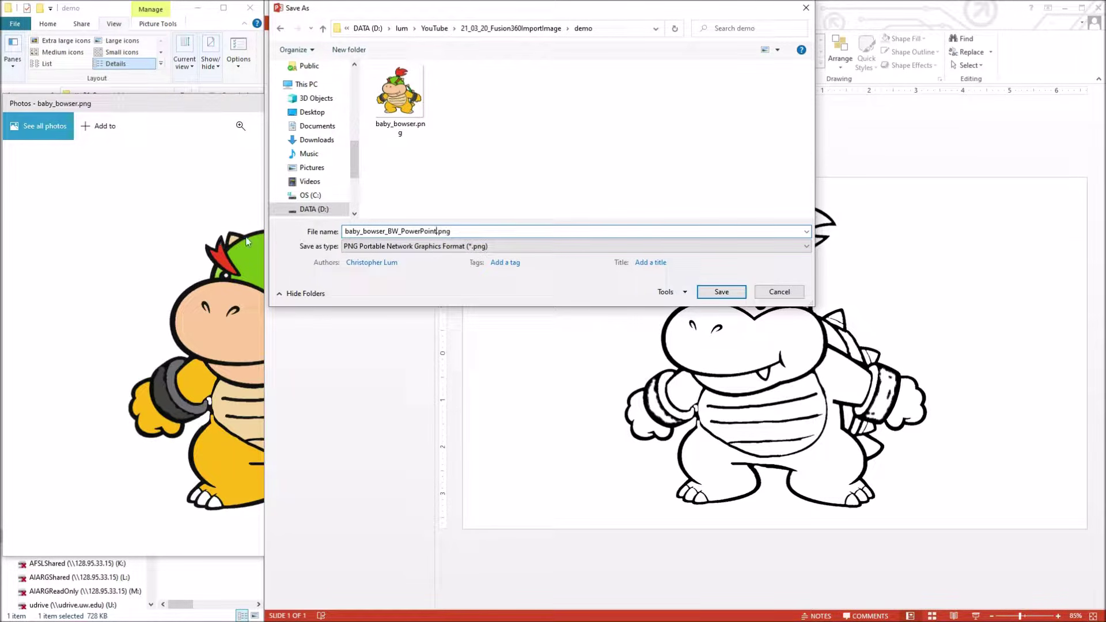
left_click(712, 293)
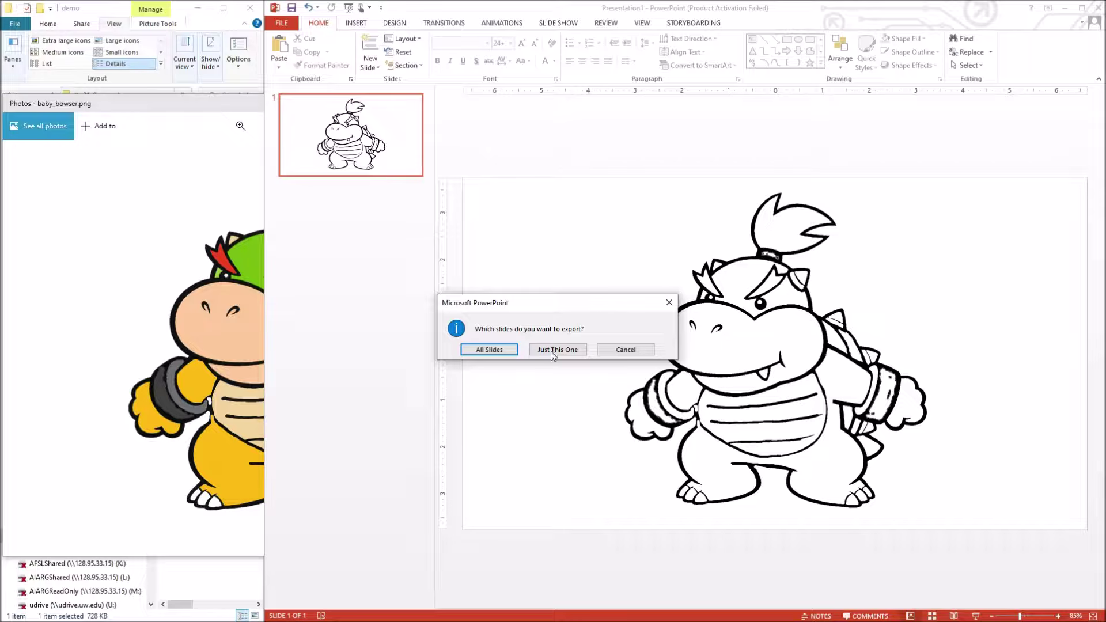
left_click(570, 350)
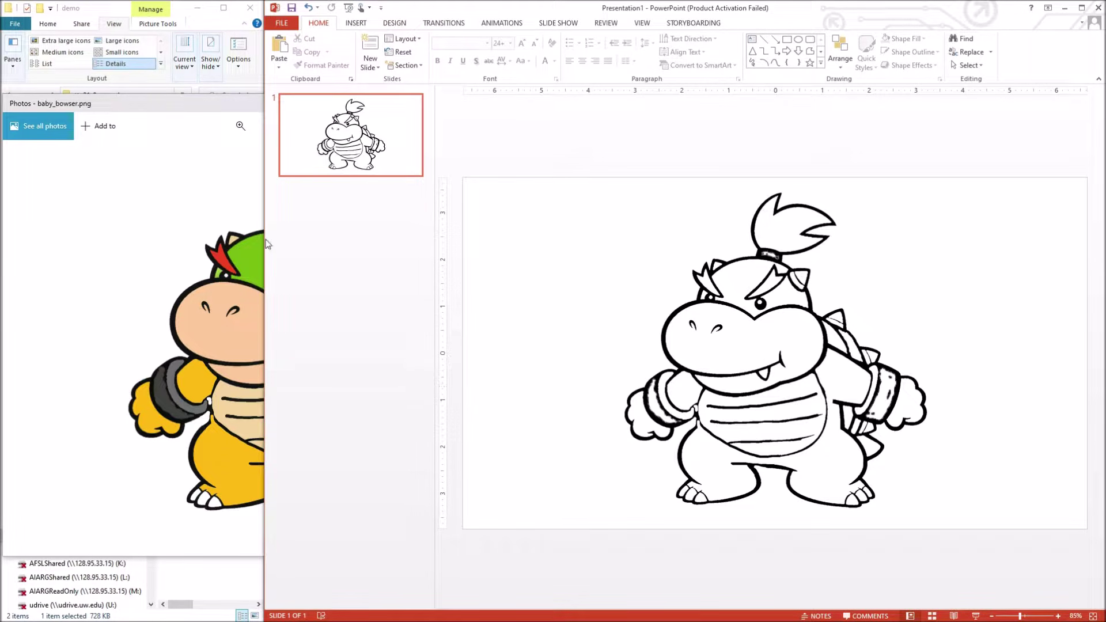
Switch to the demo folder, widen its window to show full file names, and open baby_bowser_BW_PowerPoint.png in Paint
left_click(234, 598)
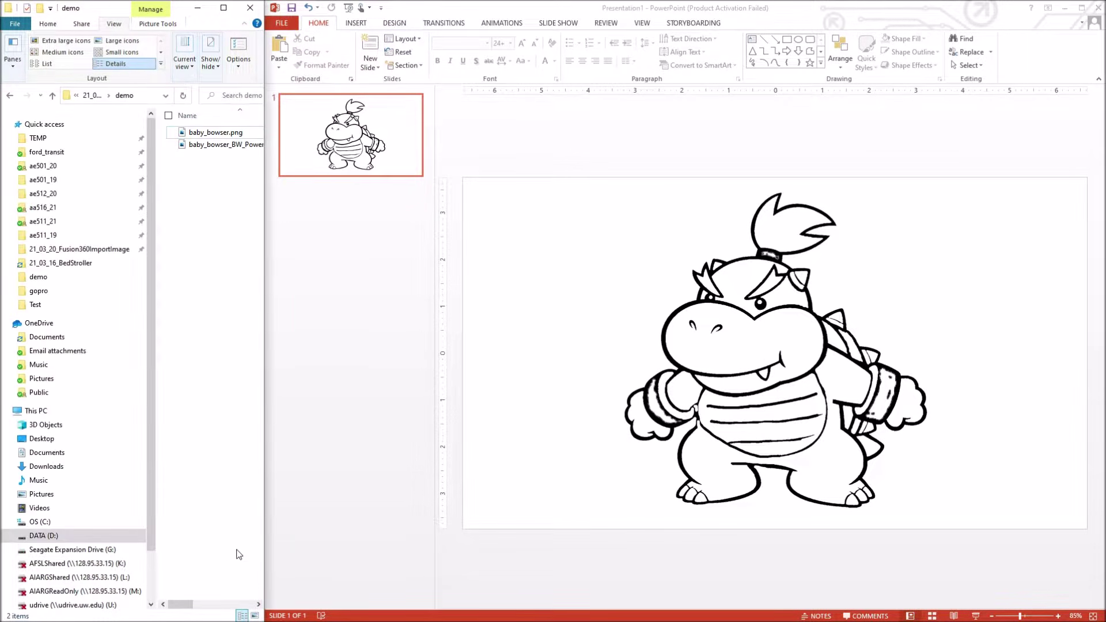
left_click(226, 147)
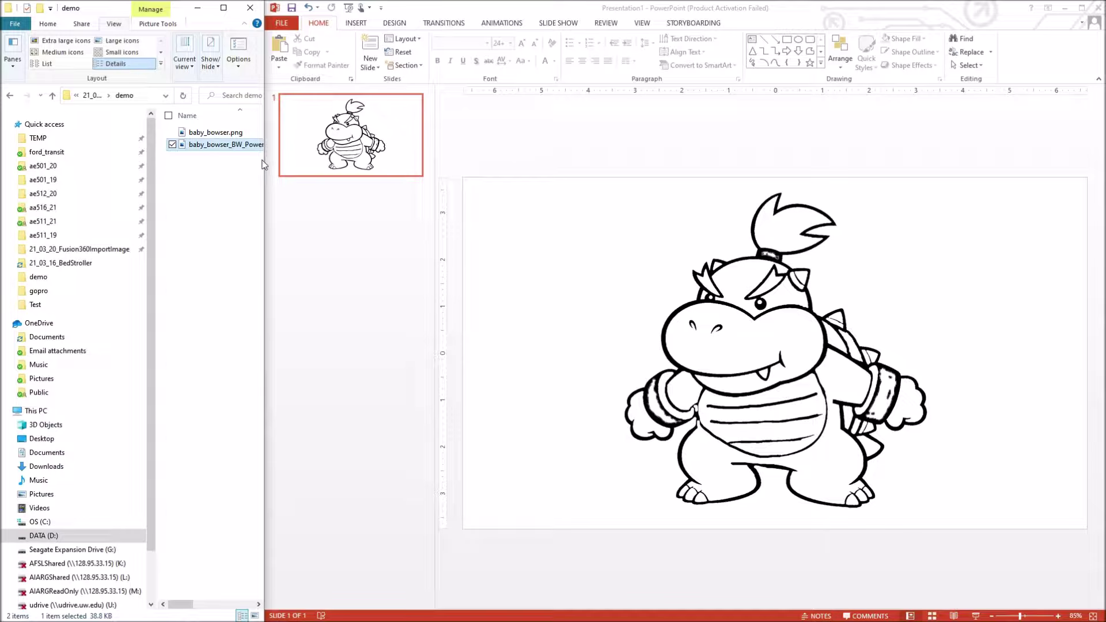
left_click_drag(264, 164, 332, 162)
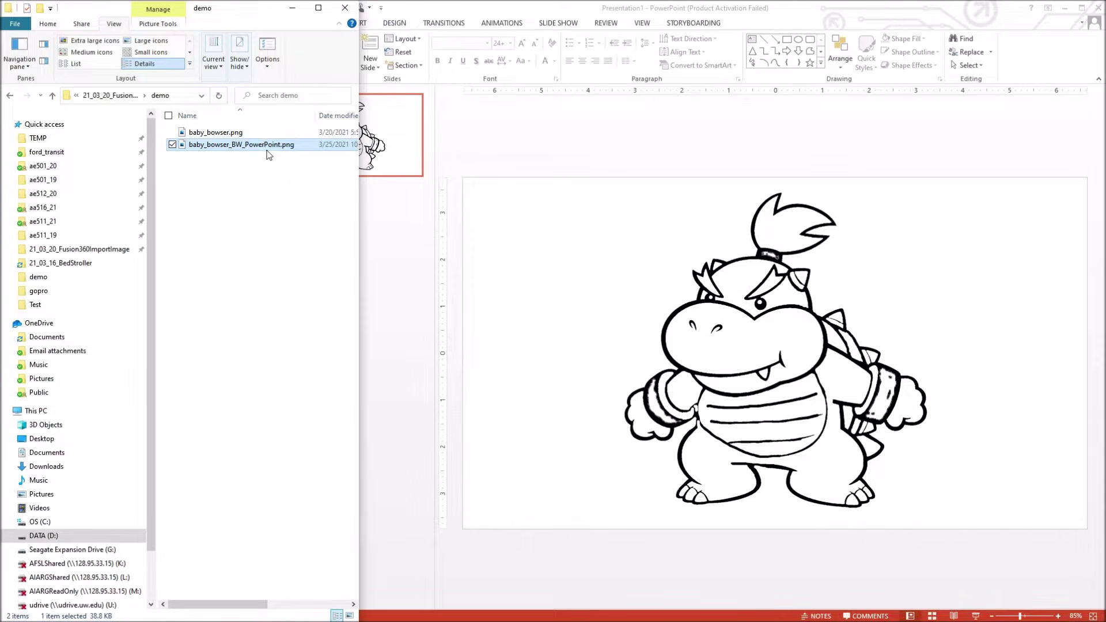
right_click(264, 146)
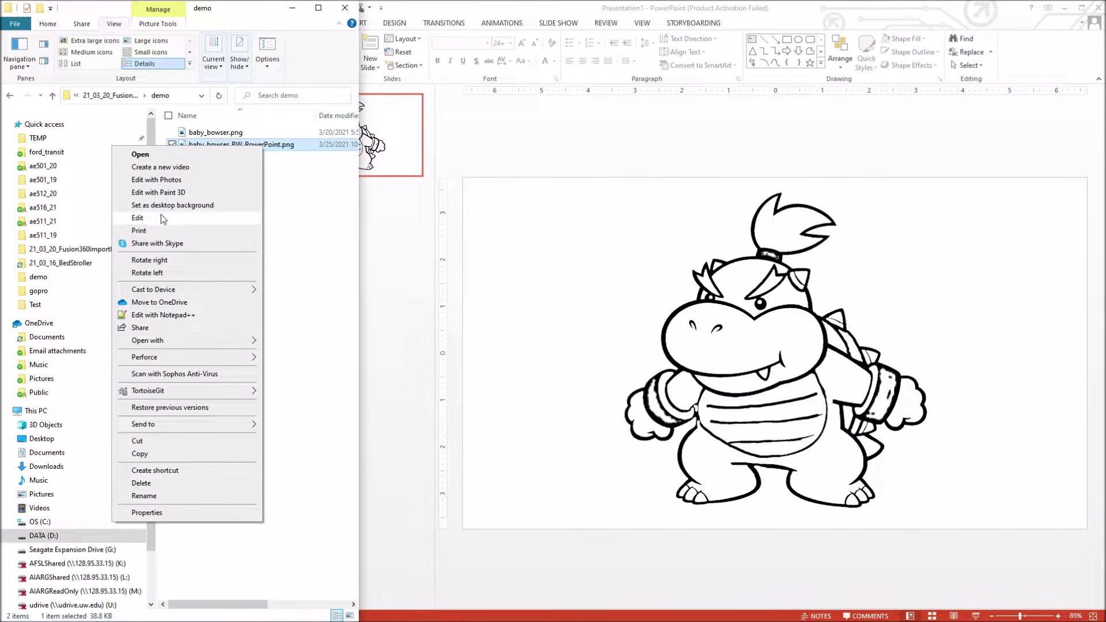
left_click(160, 219)
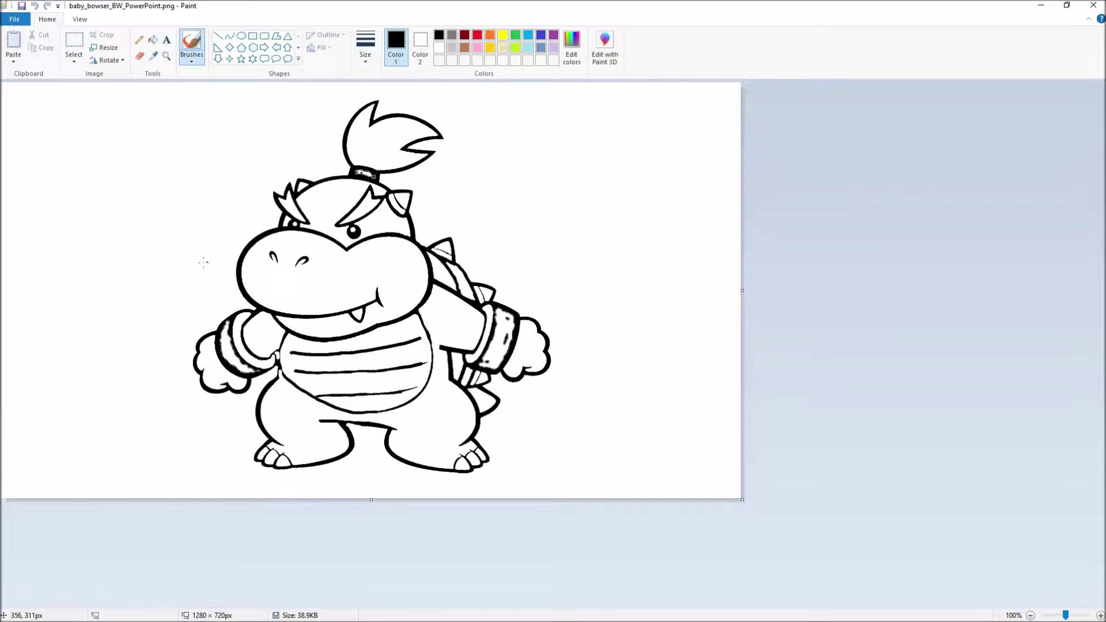
Move the whole drawing toward the canvas's upper-left corner and shrink the canvas to about 646 × 674 px around the character
key("ctrl+a")
left_click_drag(361, 217, 177, 205)
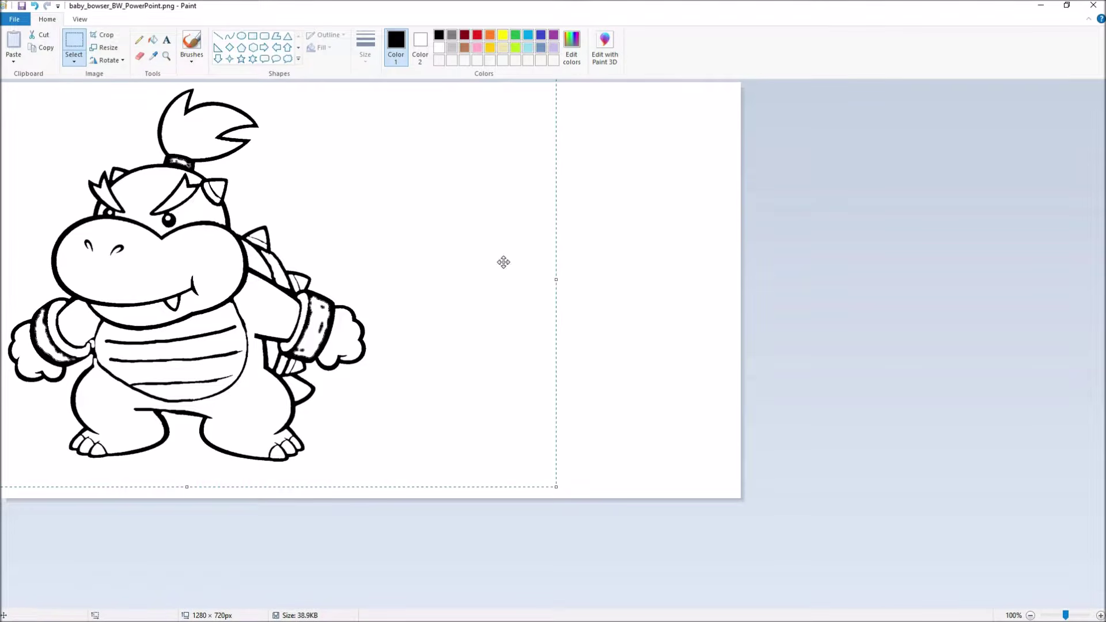
left_click_drag(742, 499, 375, 471)
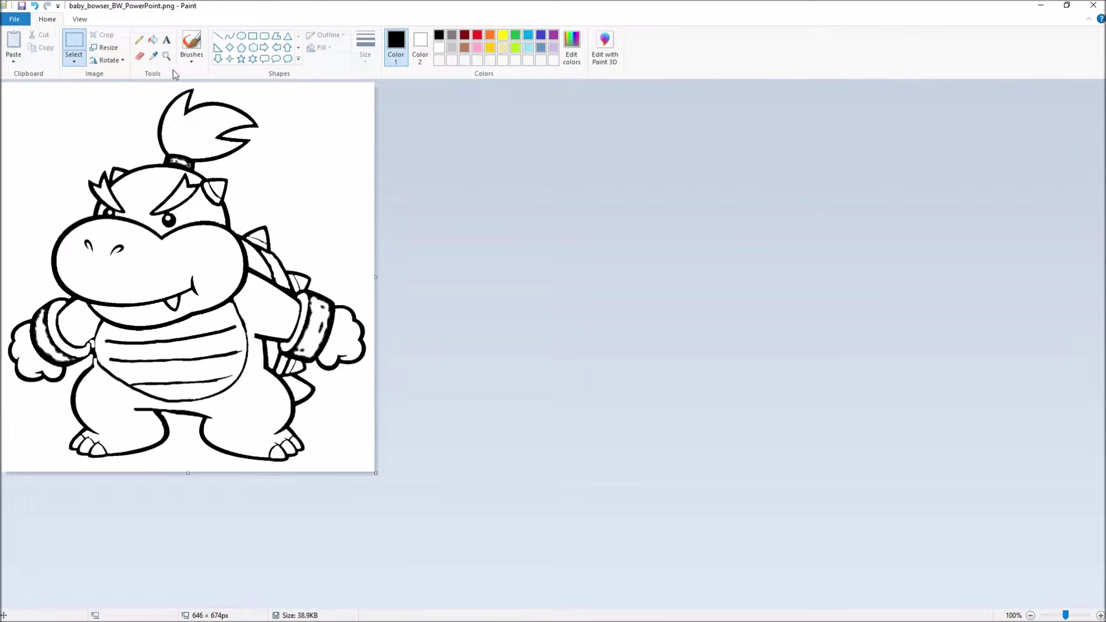
Erase stray black specks inside the wristbands, undo the last erasure, and close Paint
left_click(141, 58)
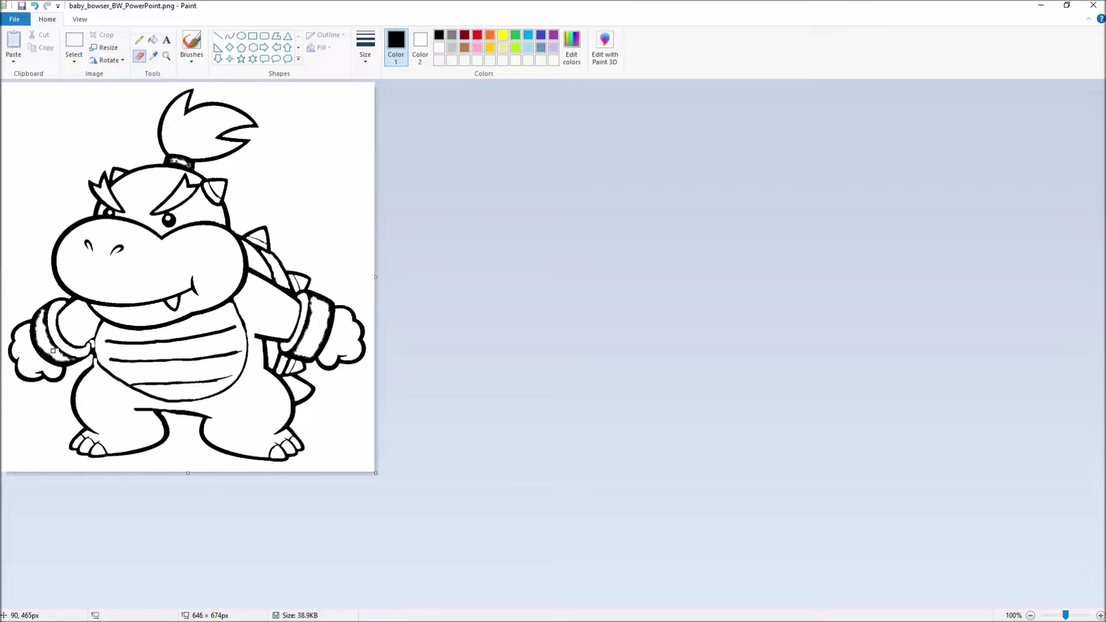
key("ctrl+z")
left_click(1092, 5)
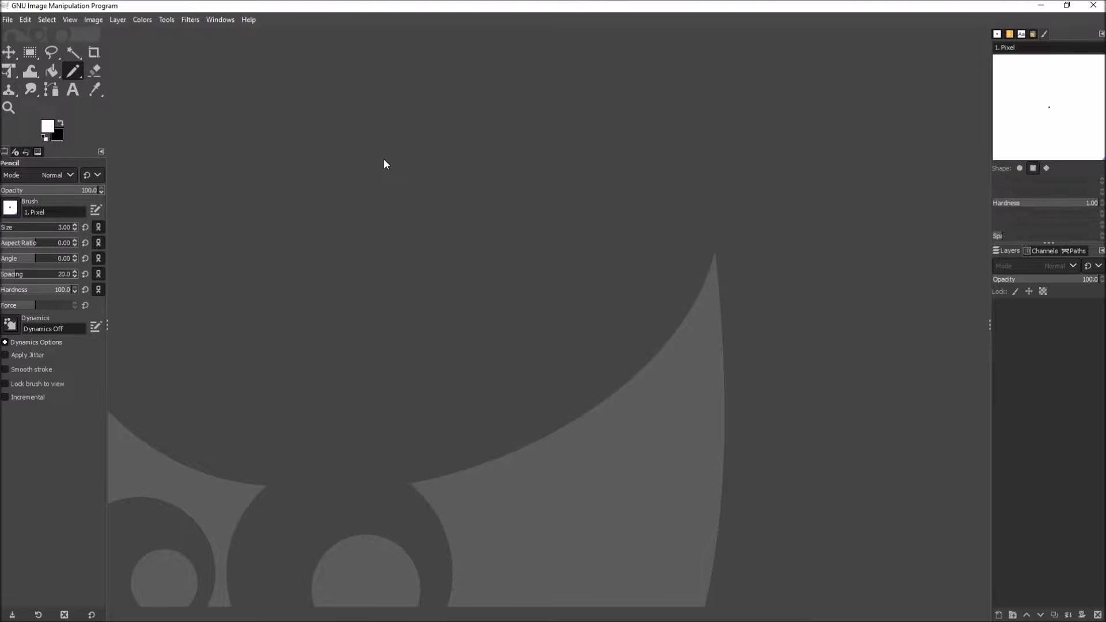
Open baby_bowser.png from the YouTube/21_03_20_Fusion360ImportImage/demo folder on the DATA (D:) drive
left_click(7, 21)
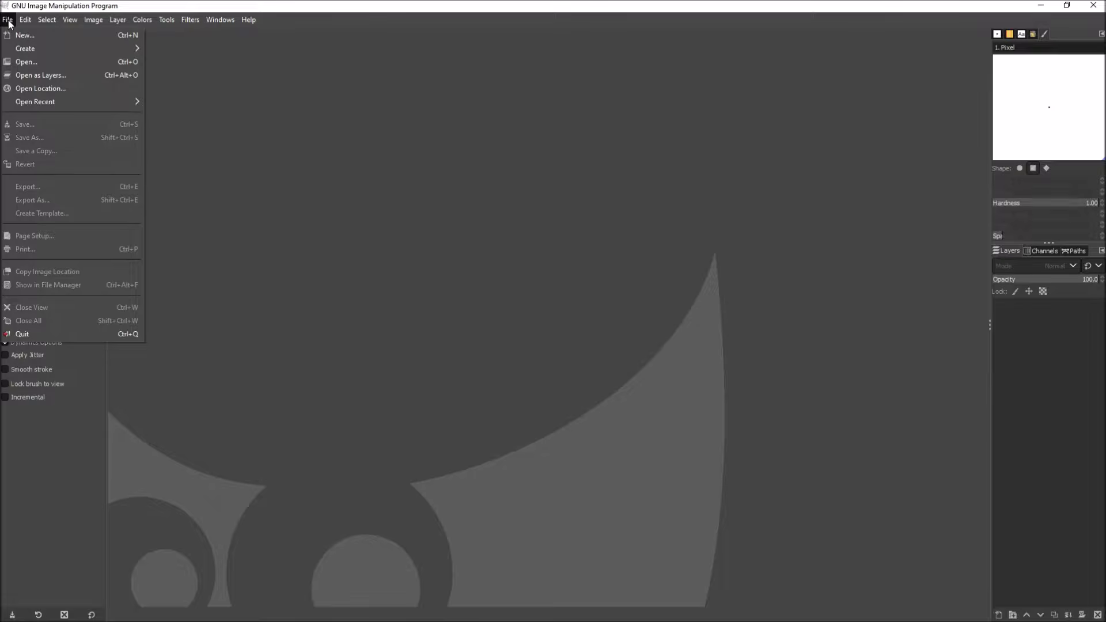
left_click(21, 61)
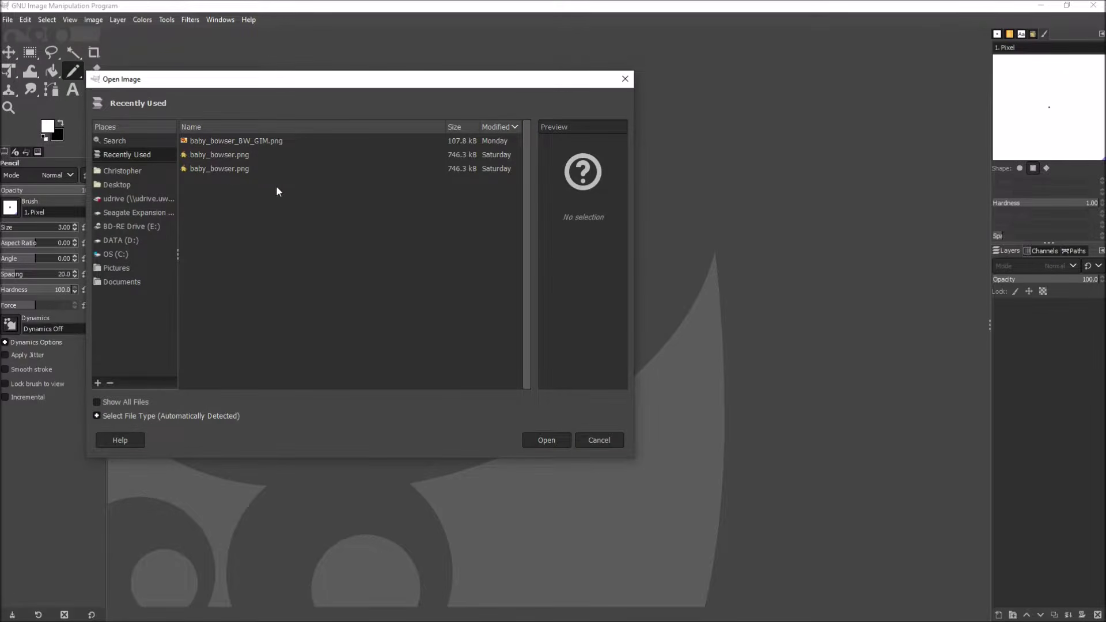
left_click(119, 242)
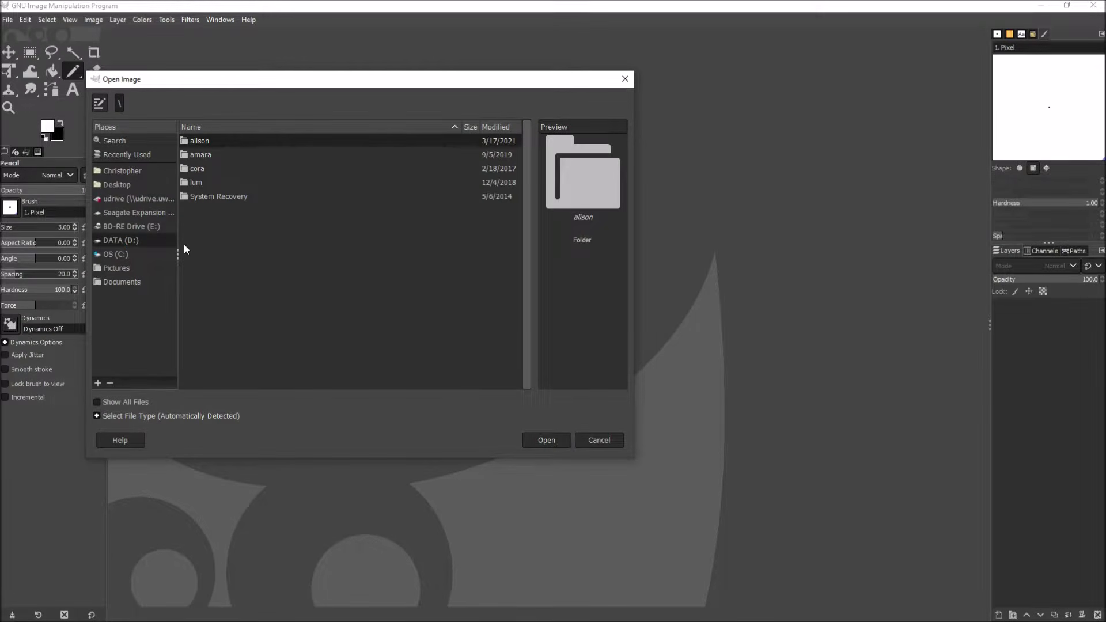
double_click(196, 183)
scroll(353, 243, "down", 10)
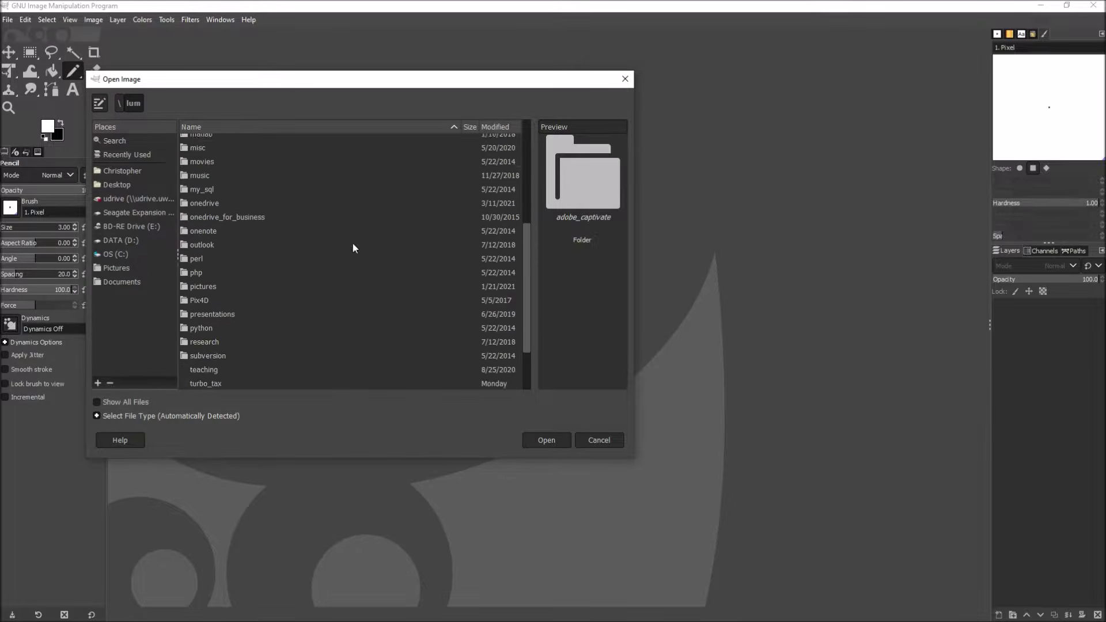
double_click(199, 373)
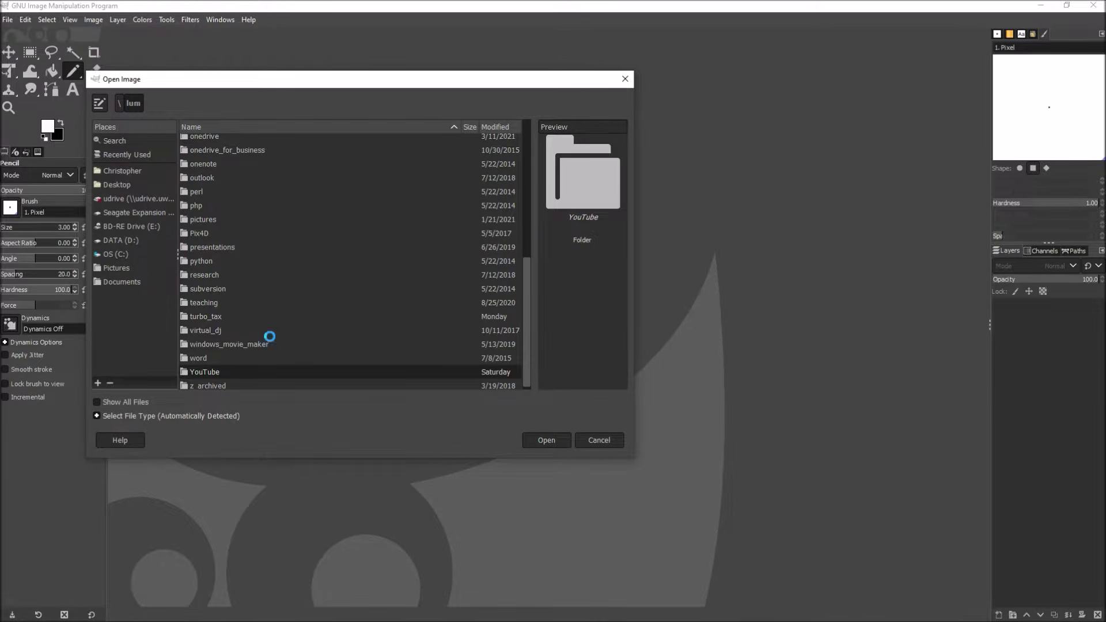
scroll(523, 174, "down", 1)
left_click_drag(524, 128, 229, 375)
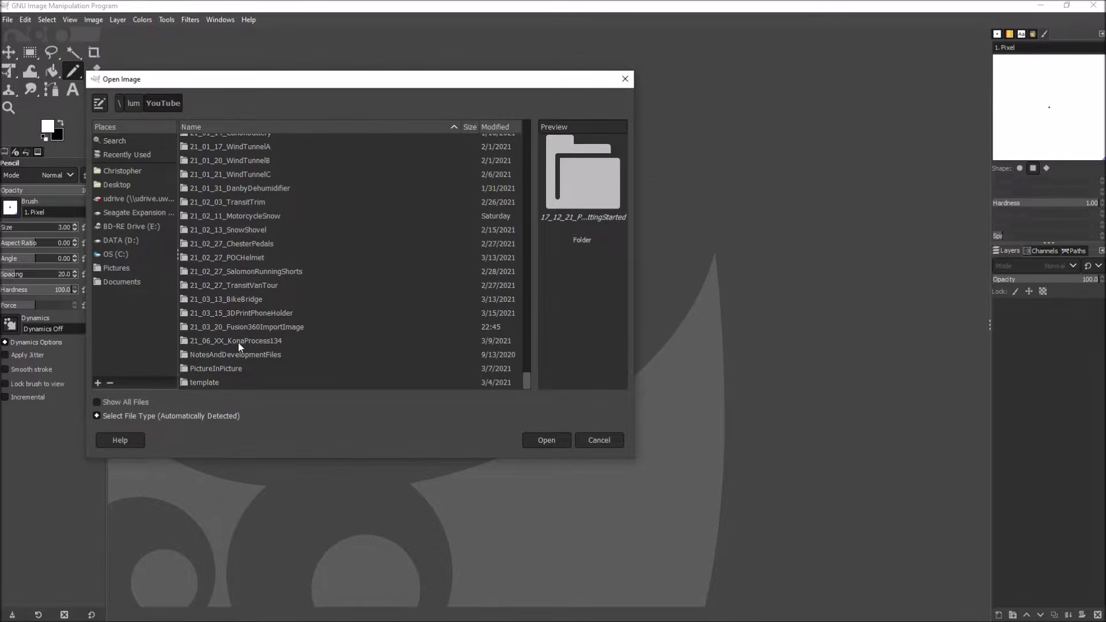
double_click(247, 323)
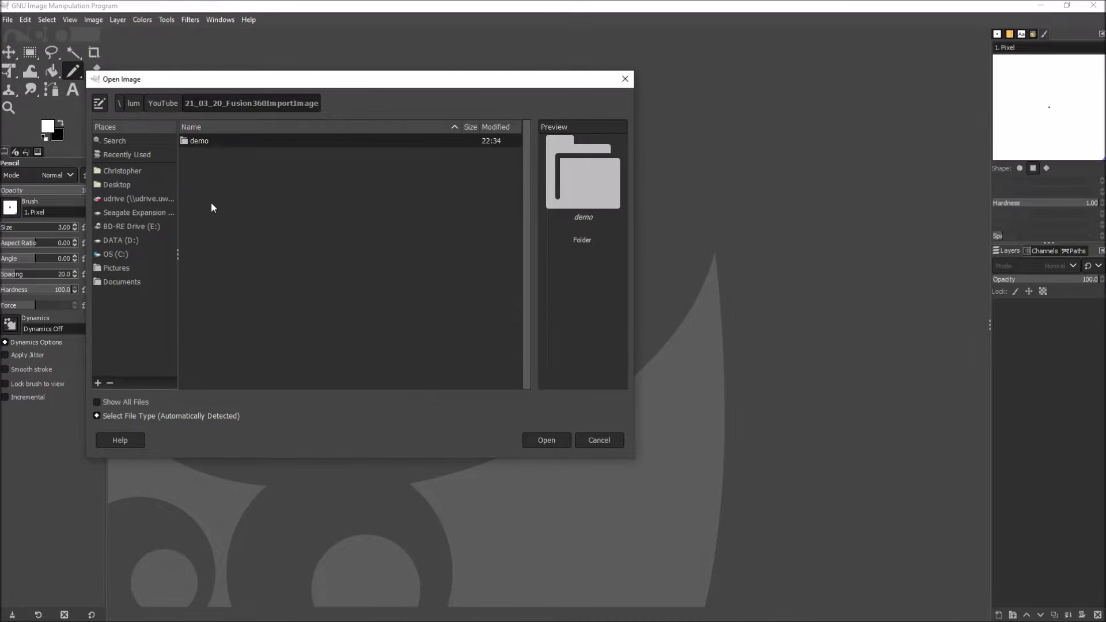
double_click(202, 143)
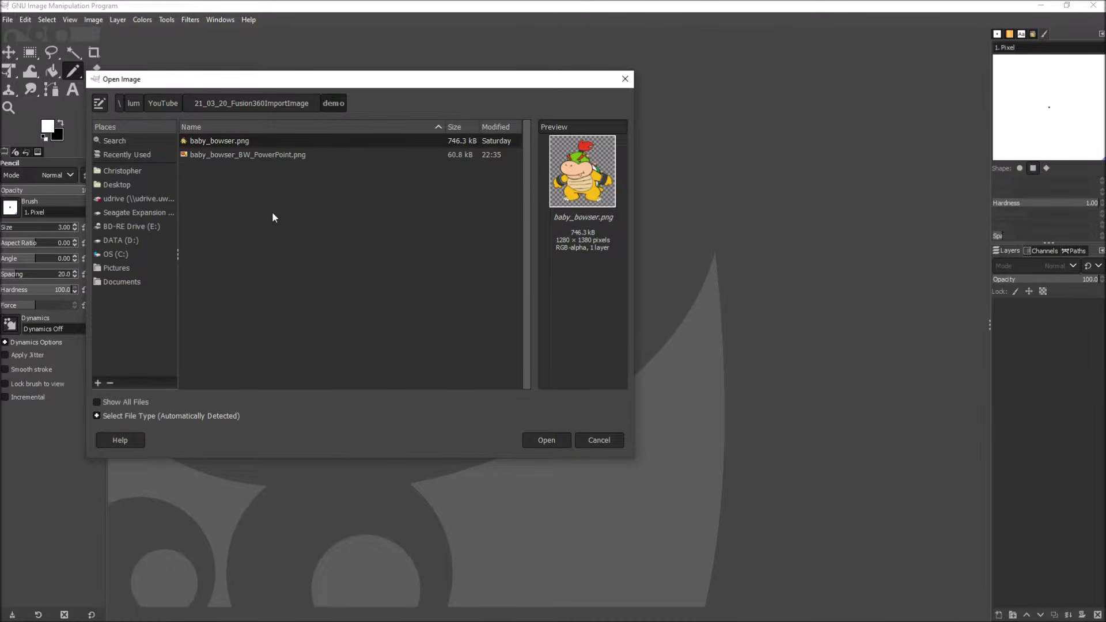
left_click(551, 440)
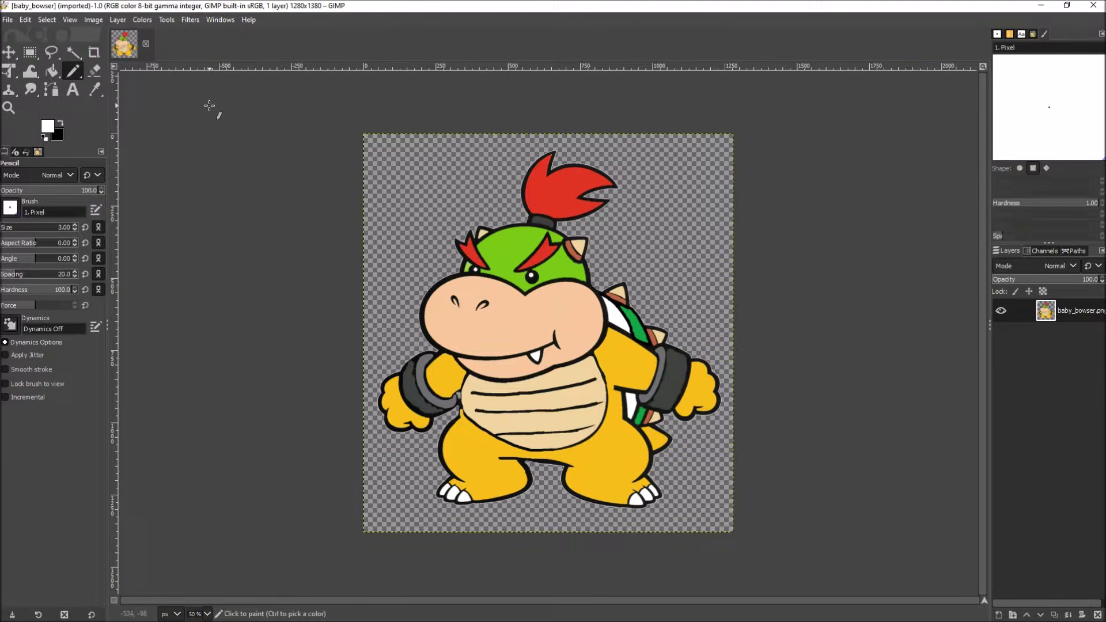
Apply a Threshold to the image, testing higher and lower values and settling on a lower limit of 59
left_click(142, 20)
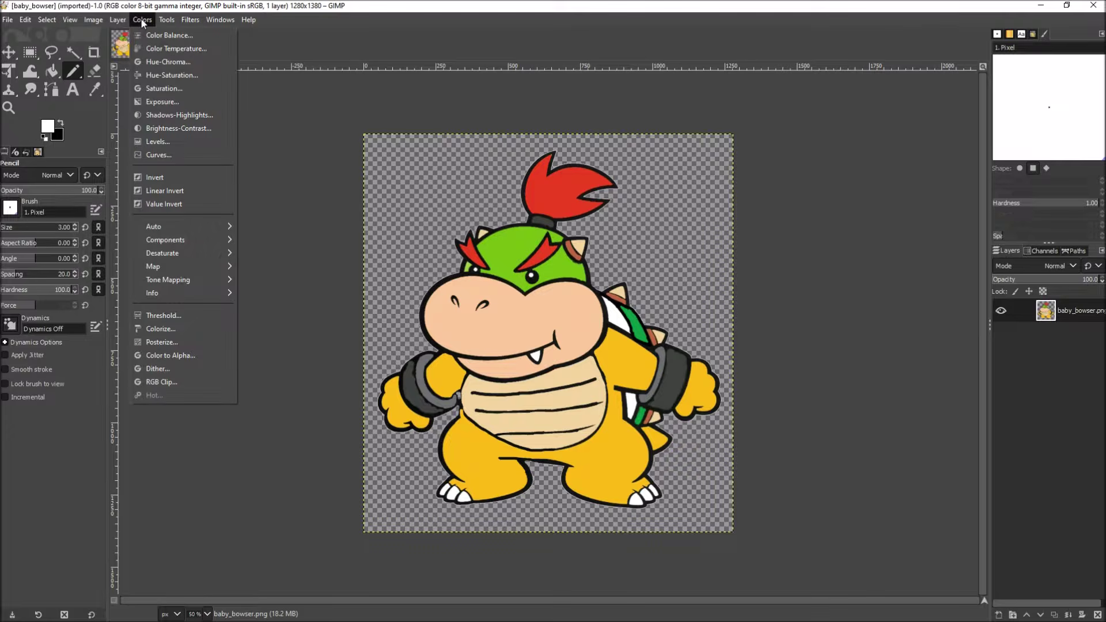
left_click(164, 315)
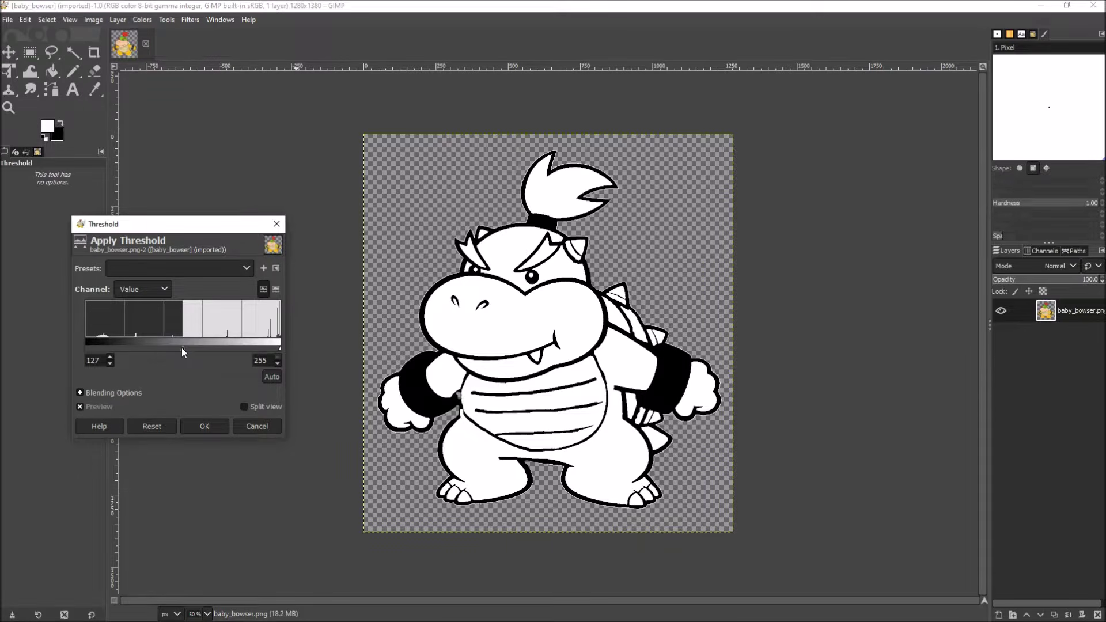
left_click_drag(184, 349, 185, 349)
left_click_drag(185, 348, 259, 351)
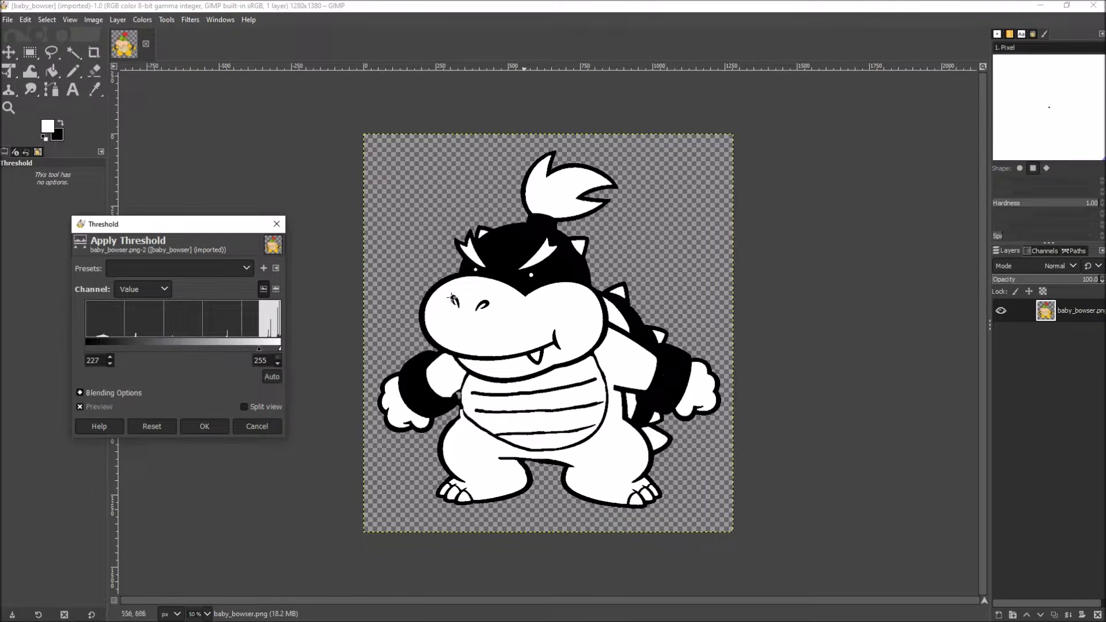
left_click_drag(258, 348, 135, 351)
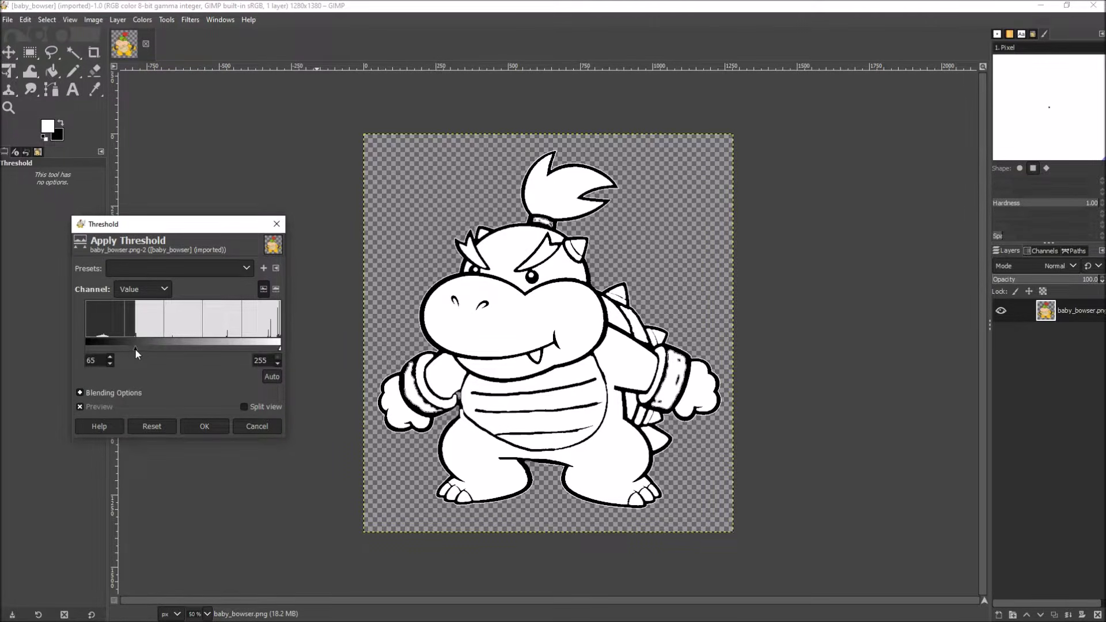
left_click_drag(135, 348, 131, 348)
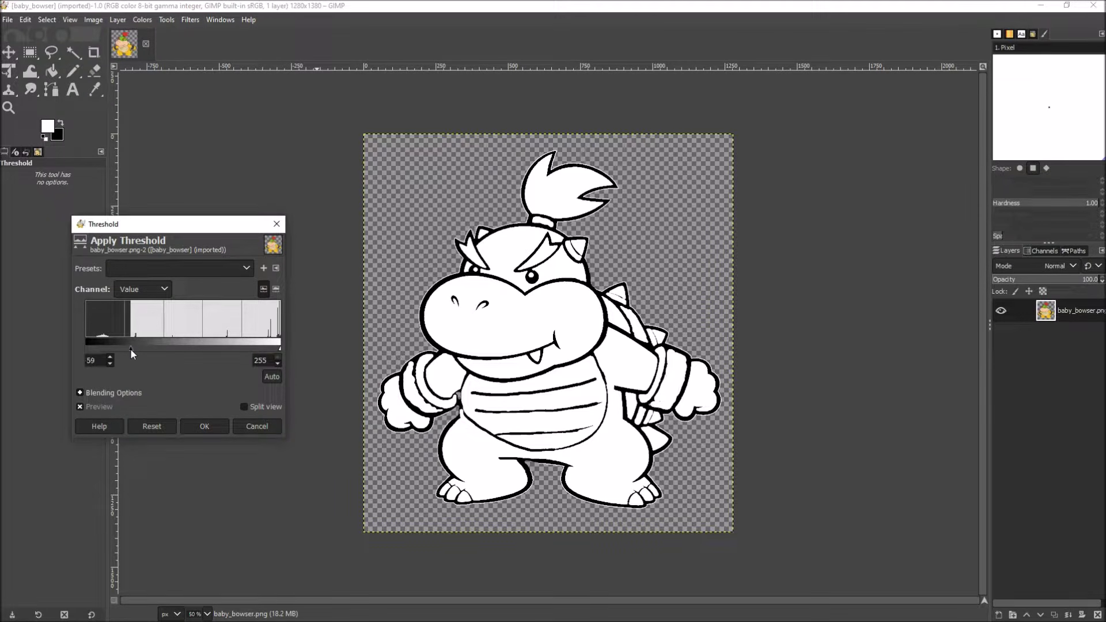
left_click(208, 426)
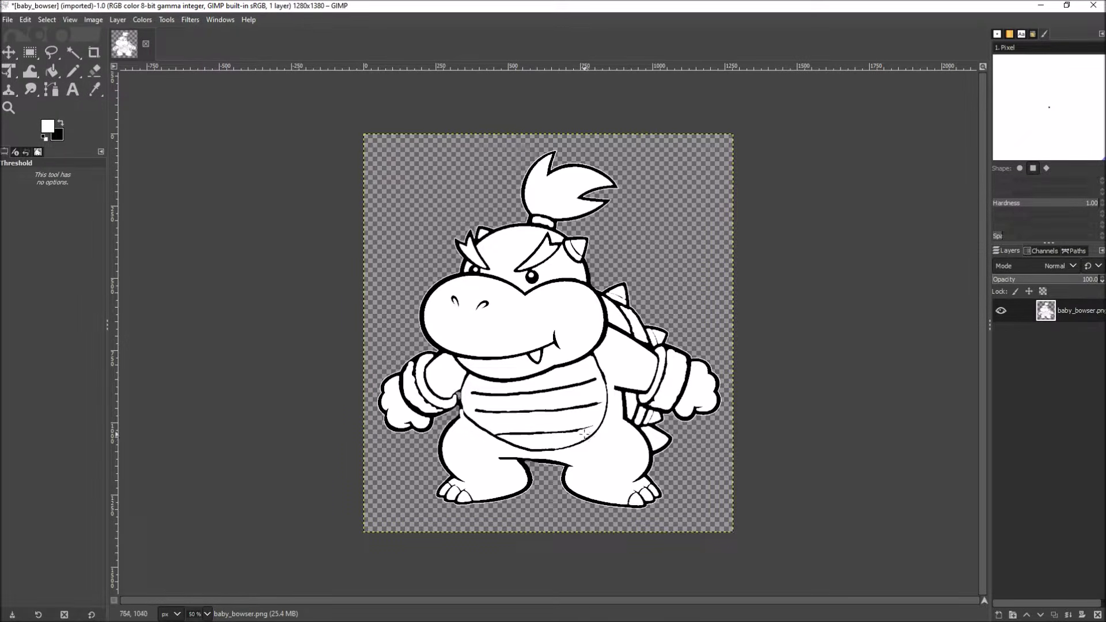
Smooth the ragged inner outline of the wristband on the image's left side with the Pencil in black
scroll(412, 424, "up", 5, "ctrl")
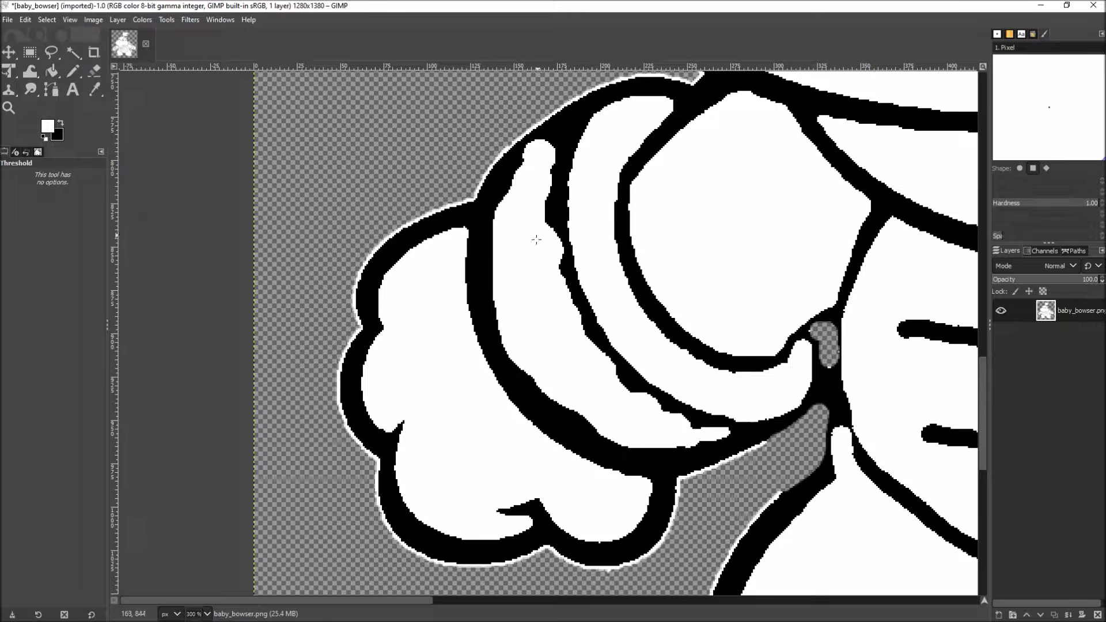
left_click(72, 71)
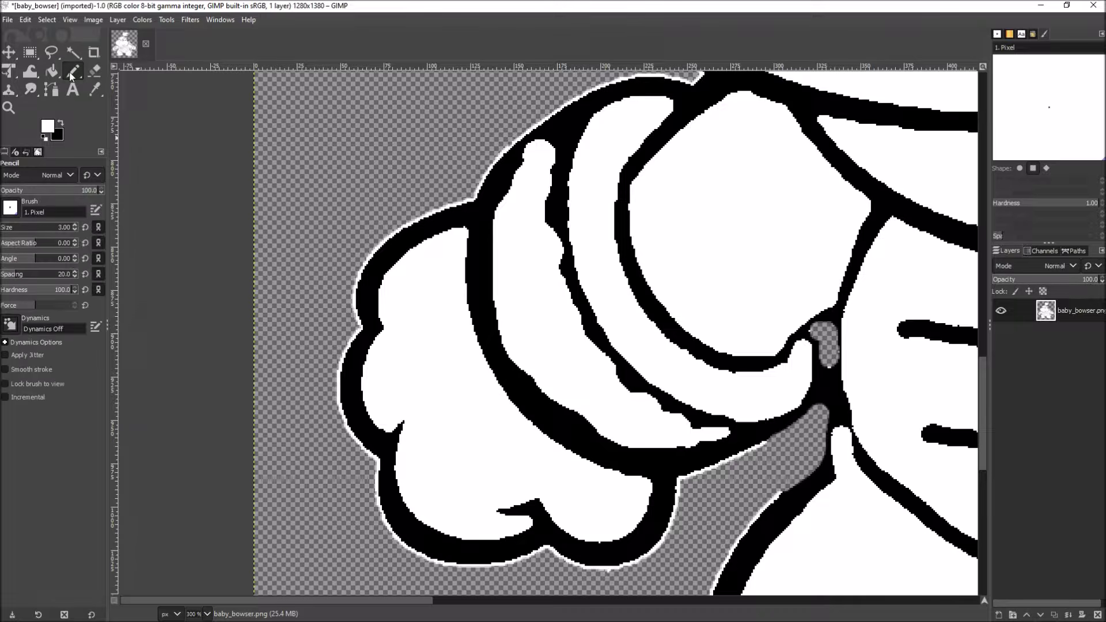
left_click(60, 124)
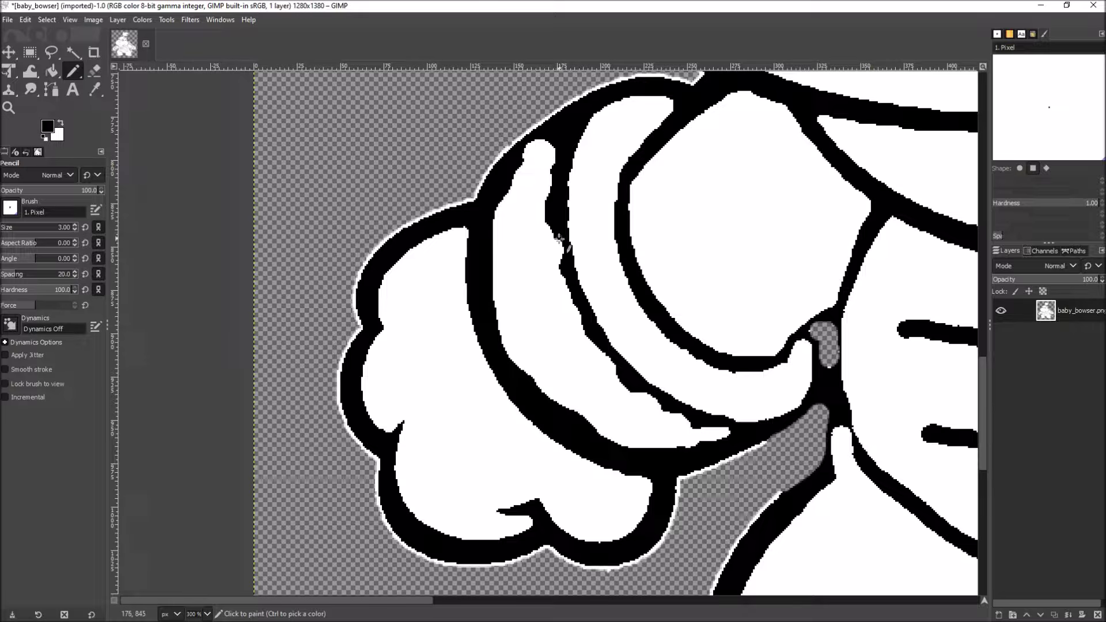
left_click_drag(552, 228, 576, 285)
mouse_move(636, 384)
left_mouse_down()
mouse_move(657, 405)
mouse_move(734, 434)
left_mouse_up()
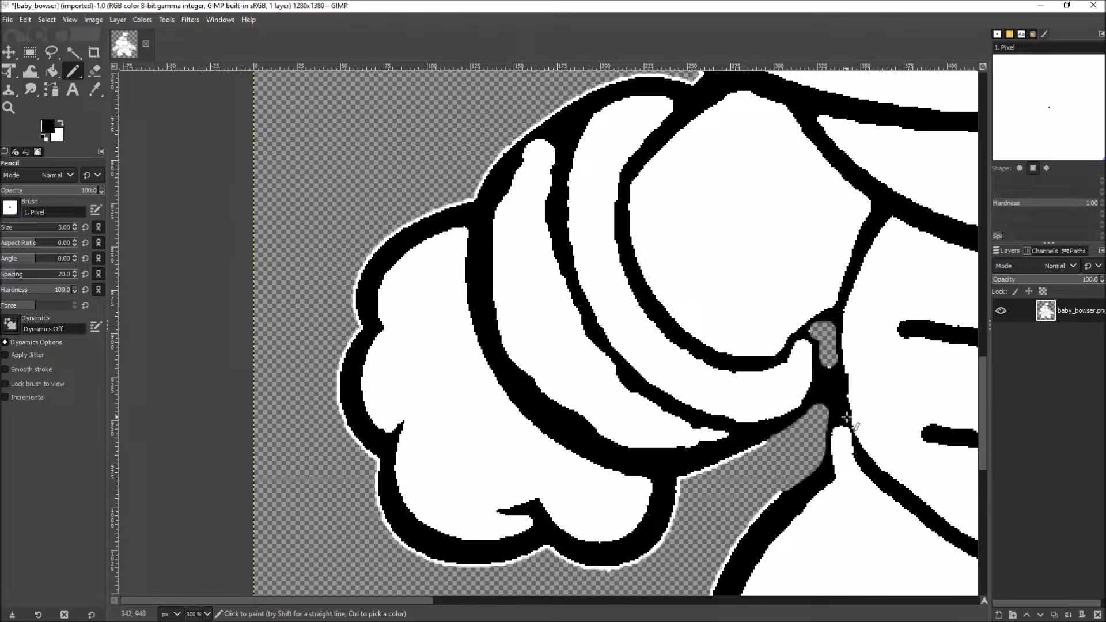
Pencil over the broken stripe inside the topmost back spike in black to make it a continuous line
scroll(846, 420, "down", 4)
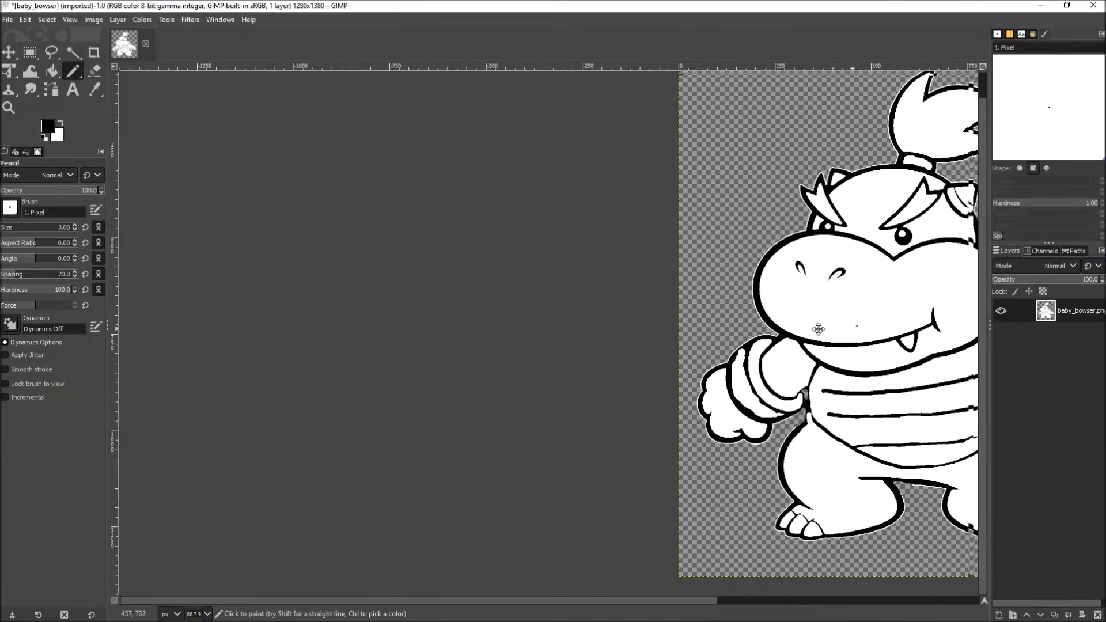
left_click_drag(815, 395, 484, 326)
scroll(652, 262, "up", 6)
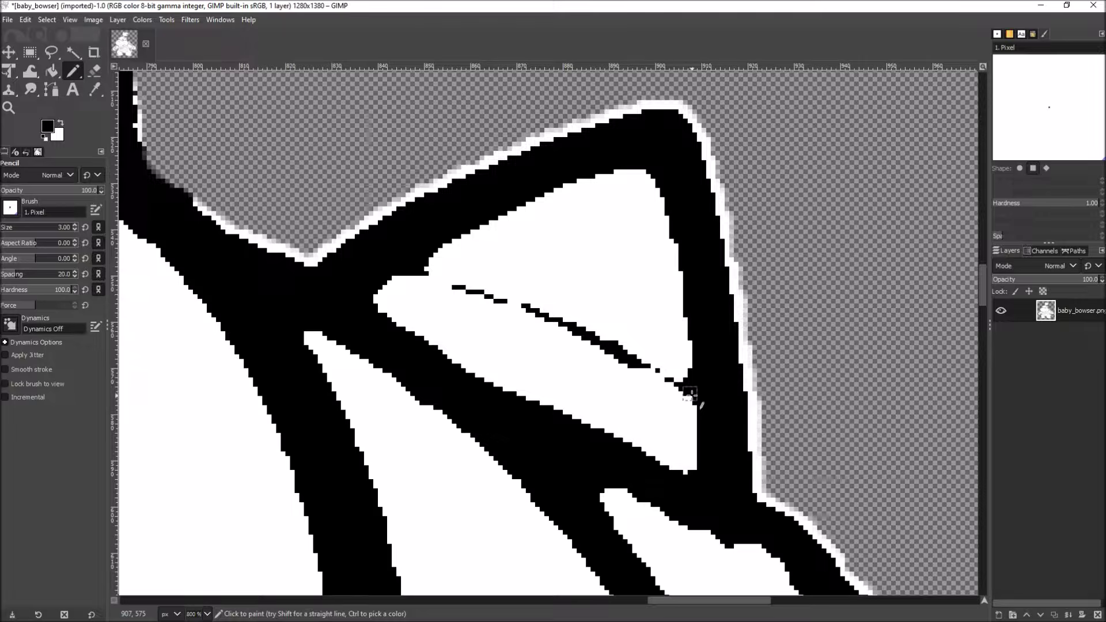
mouse_move(691, 394)
left_mouse_down()
mouse_move(625, 352)
mouse_move(410, 265)
left_mouse_up()
Thicken the thin stripe inside the next shell spike, just above the wristband, with the black Pencil
scroll(536, 317, "down", 4)
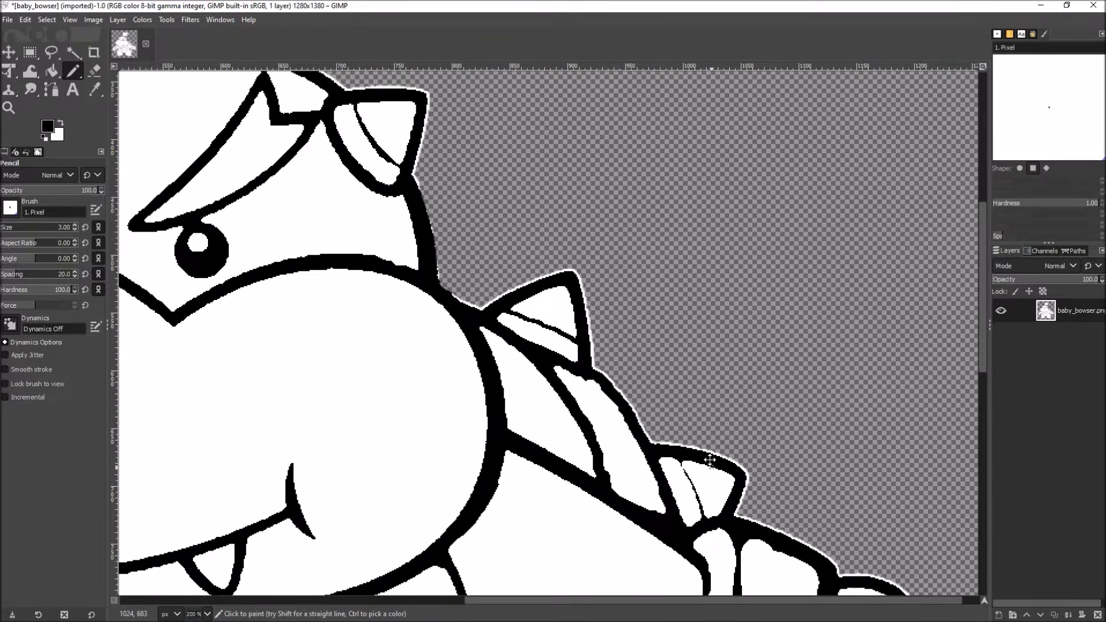
scroll(712, 467, "up", 3)
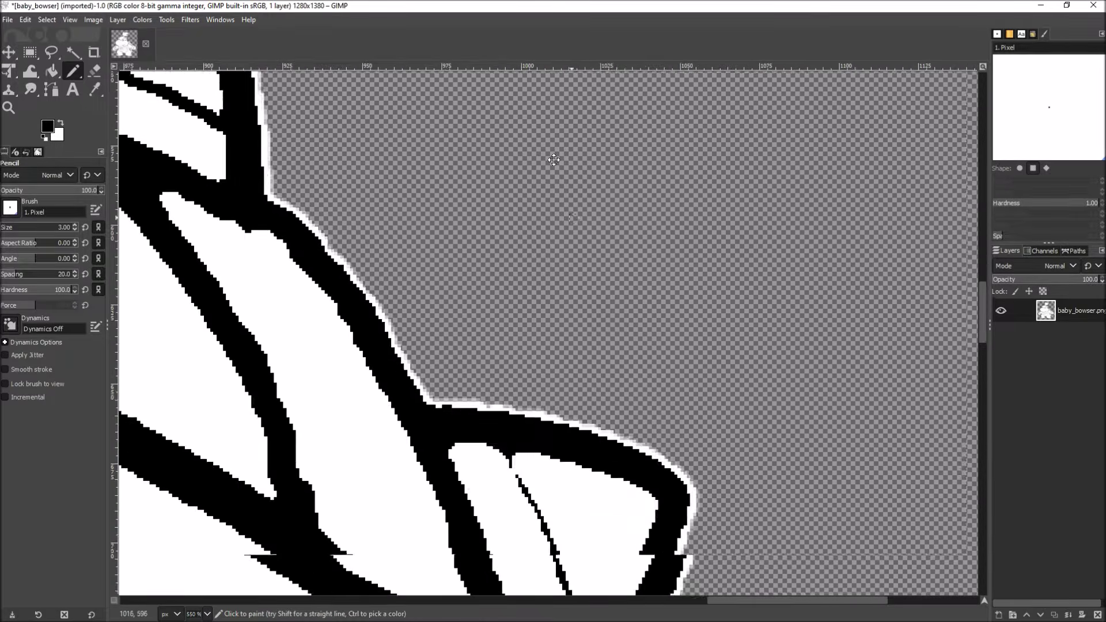
left_click_drag(554, 159, 513, 44)
mouse_move(539, 501)
left_mouse_down()
mouse_move(520, 436)
mouse_move(464, 331)
left_mouse_up()
scroll(494, 541, "down", 2)
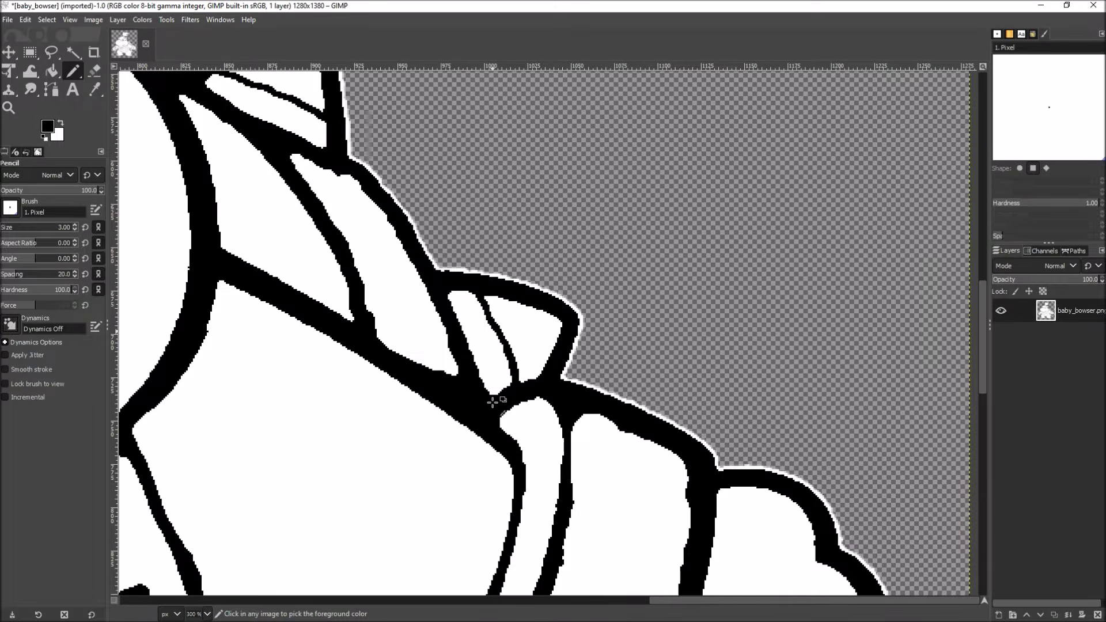
scroll(492, 402, "down", 3)
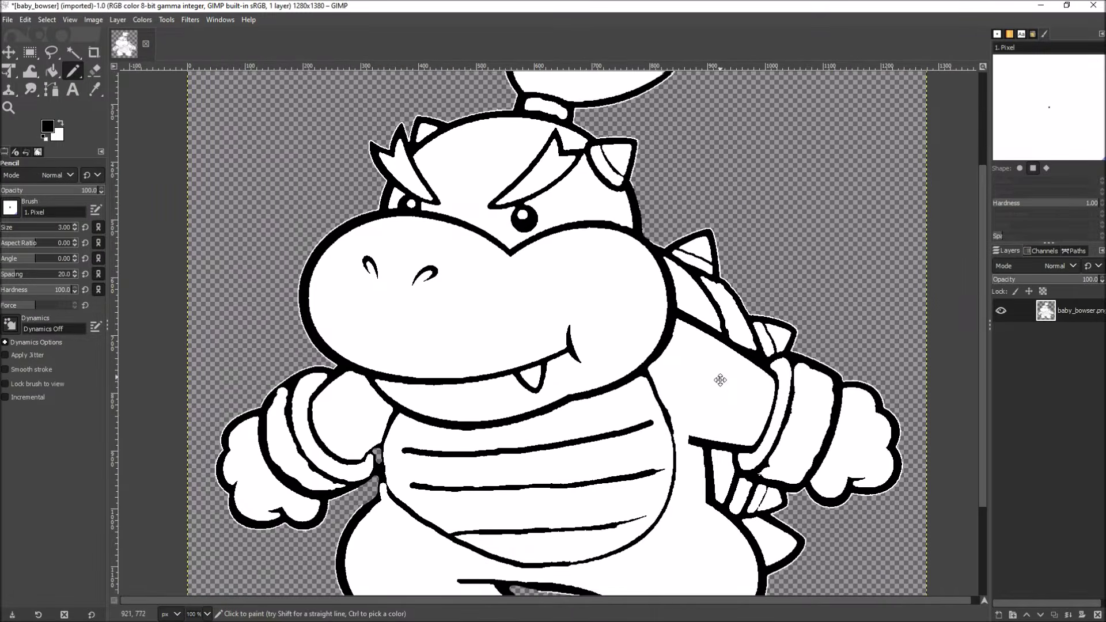
scroll(720, 380, "down", 2)
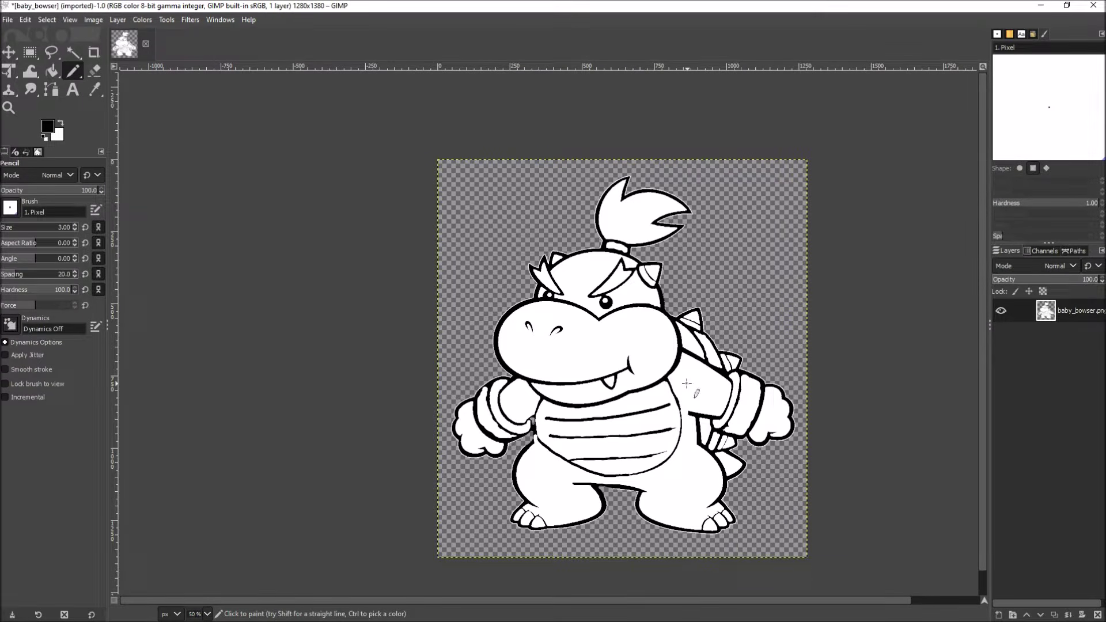
Start exporting the image to the demo folder under the name baby_bowser_BW_GIMP.png
left_click(8, 19)
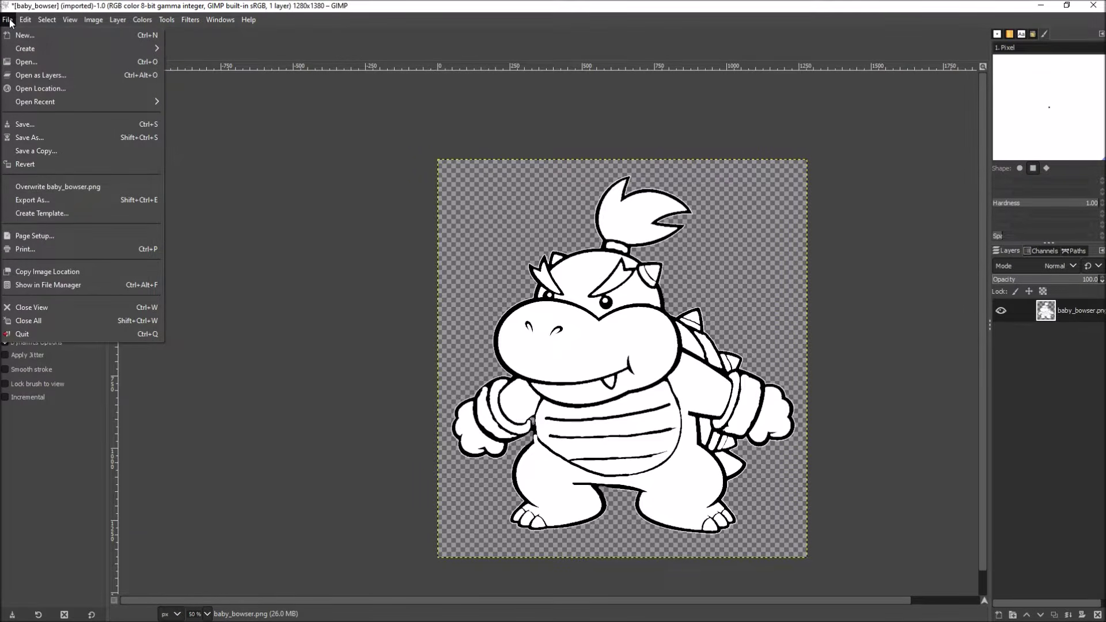
left_click(52, 197)
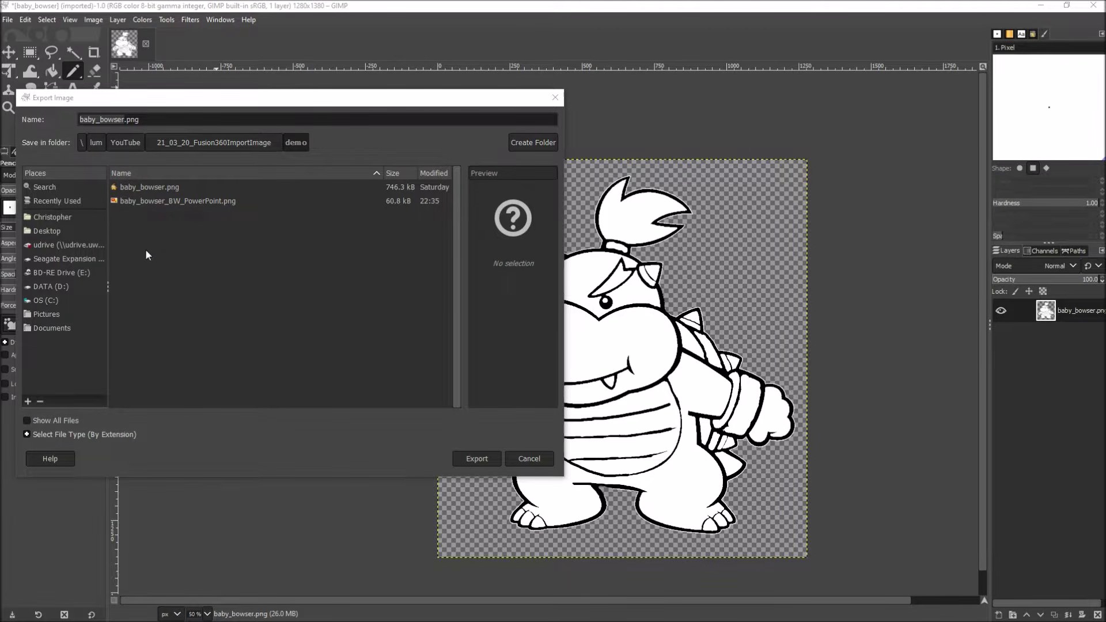
left_click(117, 121)
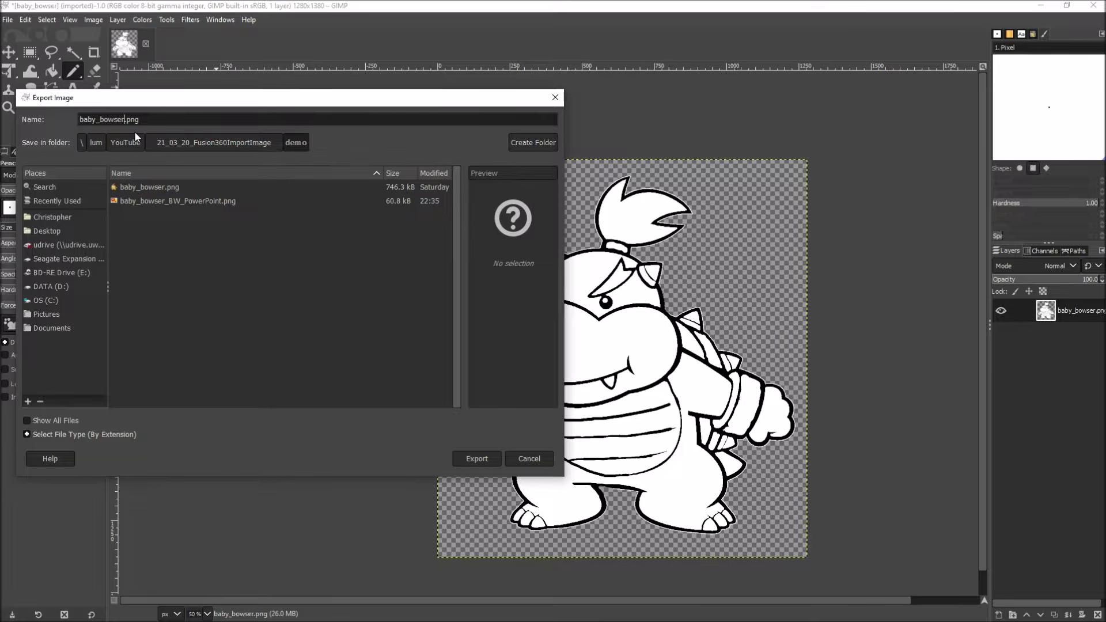
type("_BW")
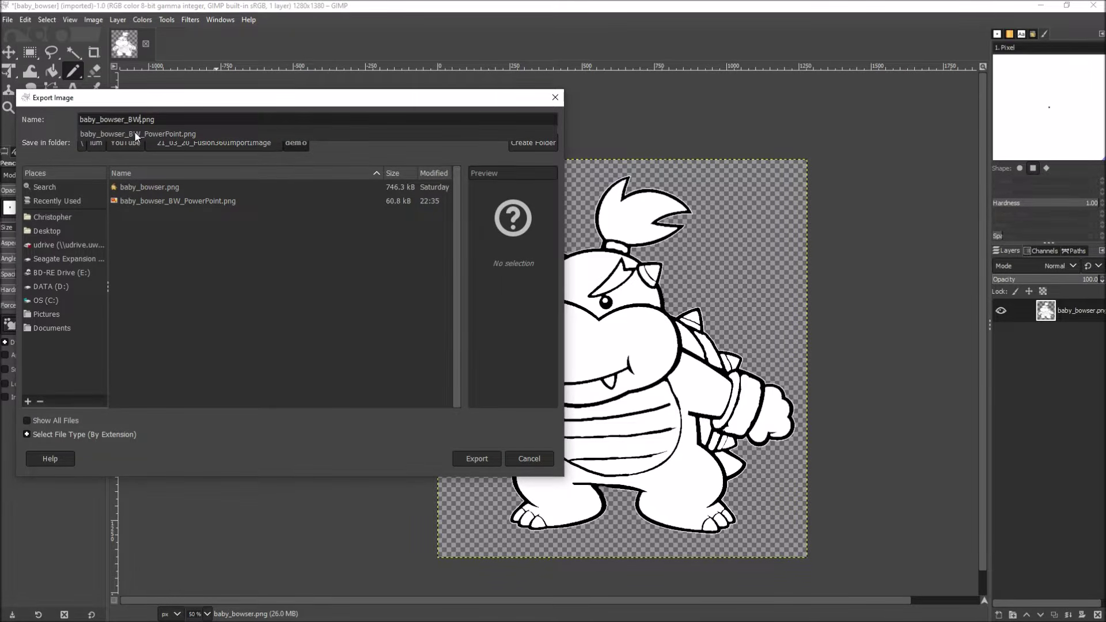
type("_GIMP")
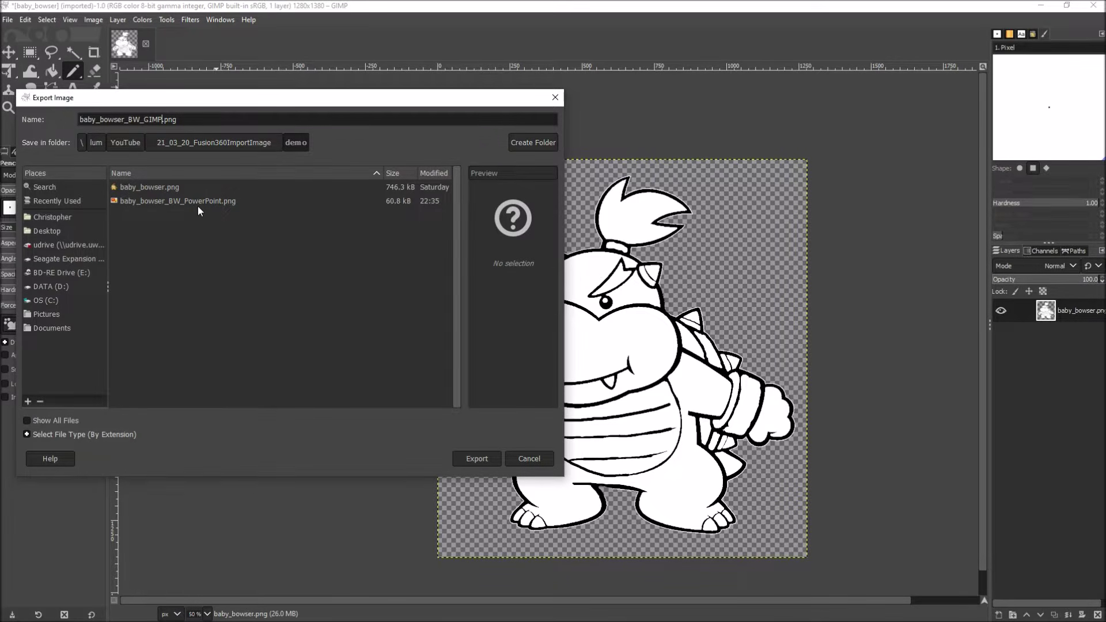
left_click(461, 455)
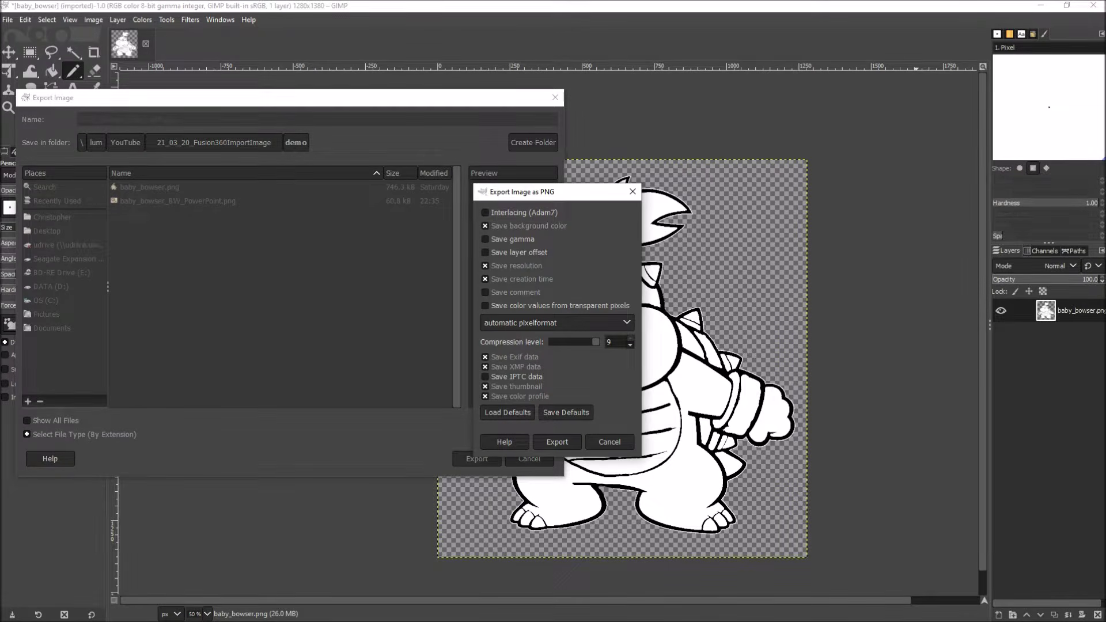
Bring up the demo folder in File Explorer, place it beside the PNG options, and finish the export with the current settings
key("super+e")
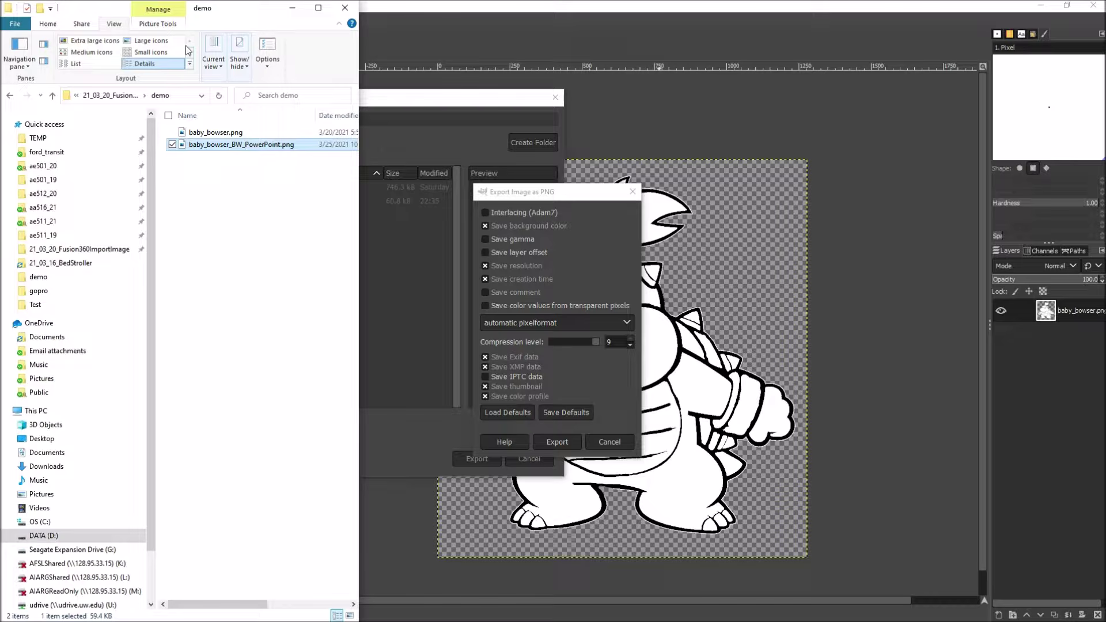
left_click_drag(82, 10, 876, 132)
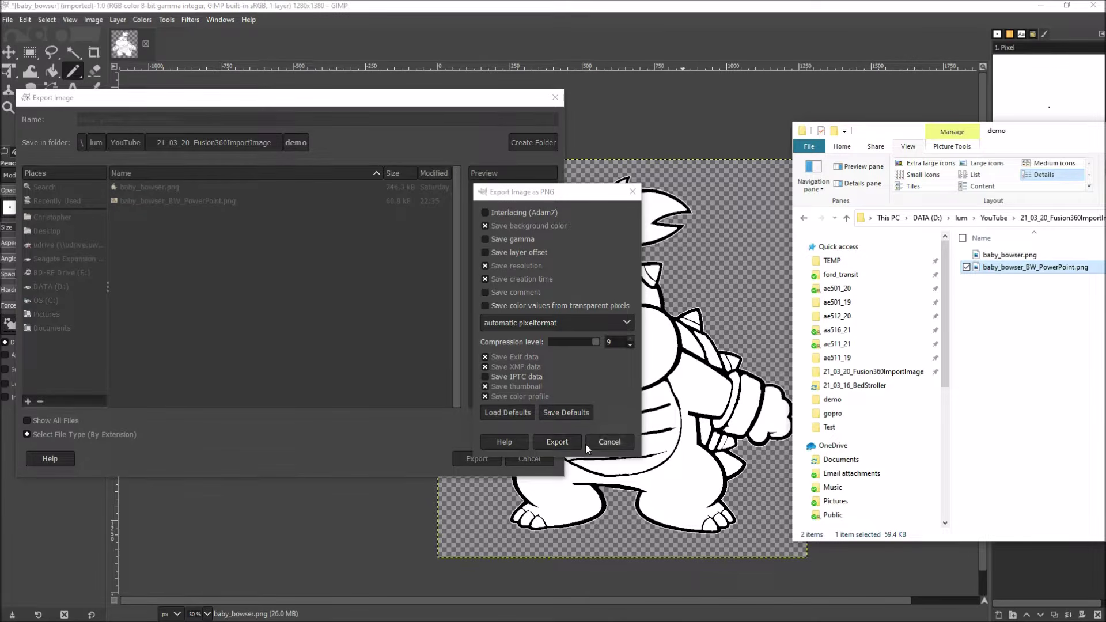
left_click(548, 445)
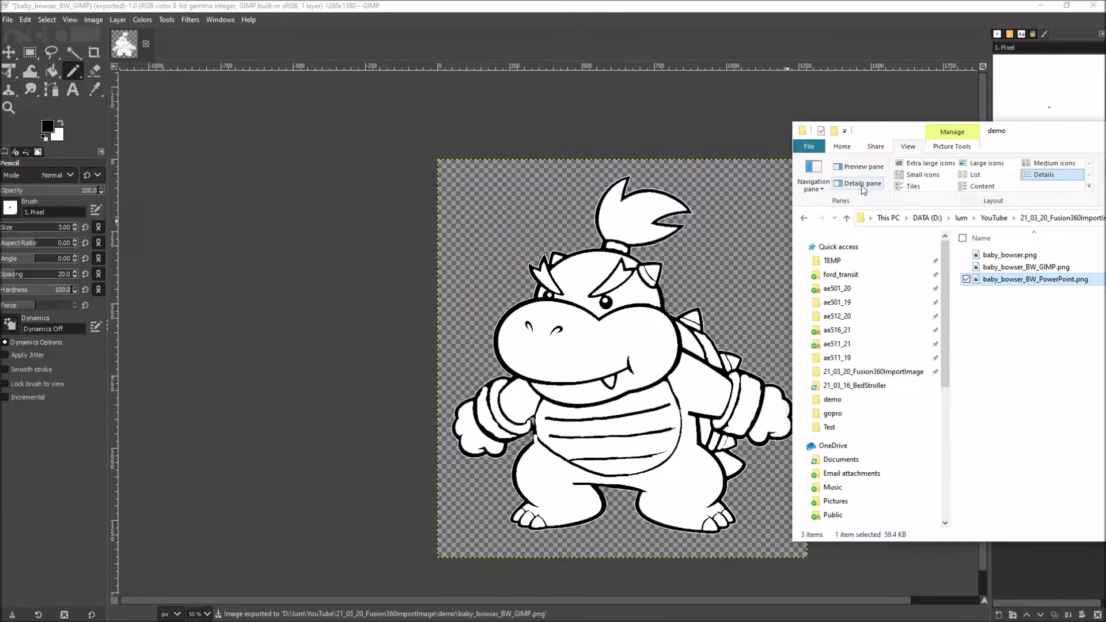
Maximize the demo folder window, show its files as extra large icons, and compare baby_bowser.png with its GIMP and PowerPoint versions
left_click_drag(1001, 136, 230, 1)
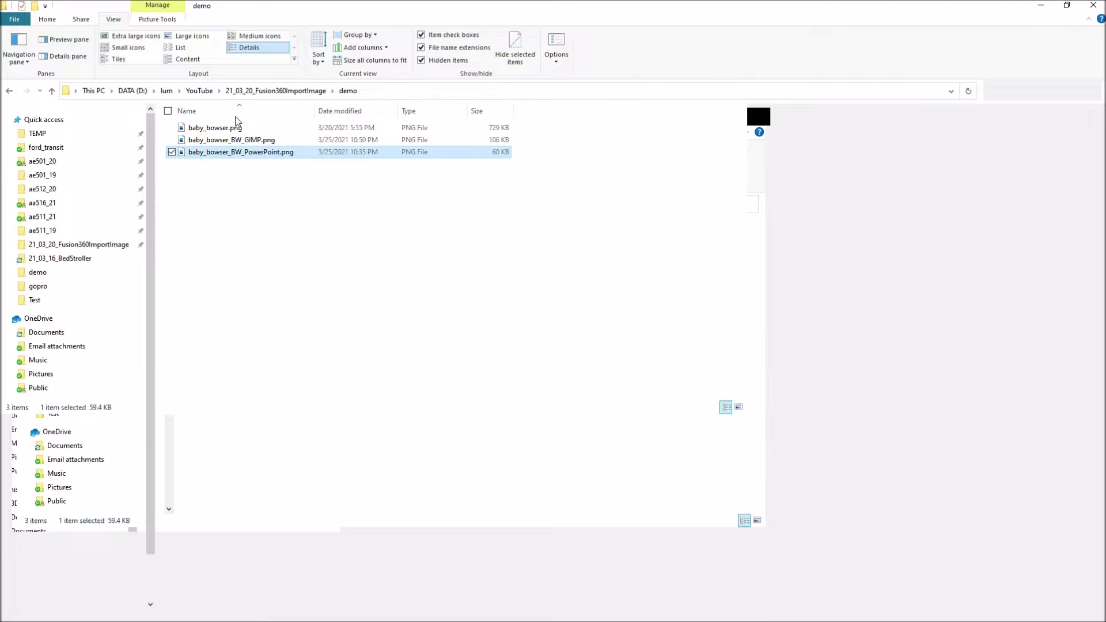
left_click(123, 38)
left_click(233, 200)
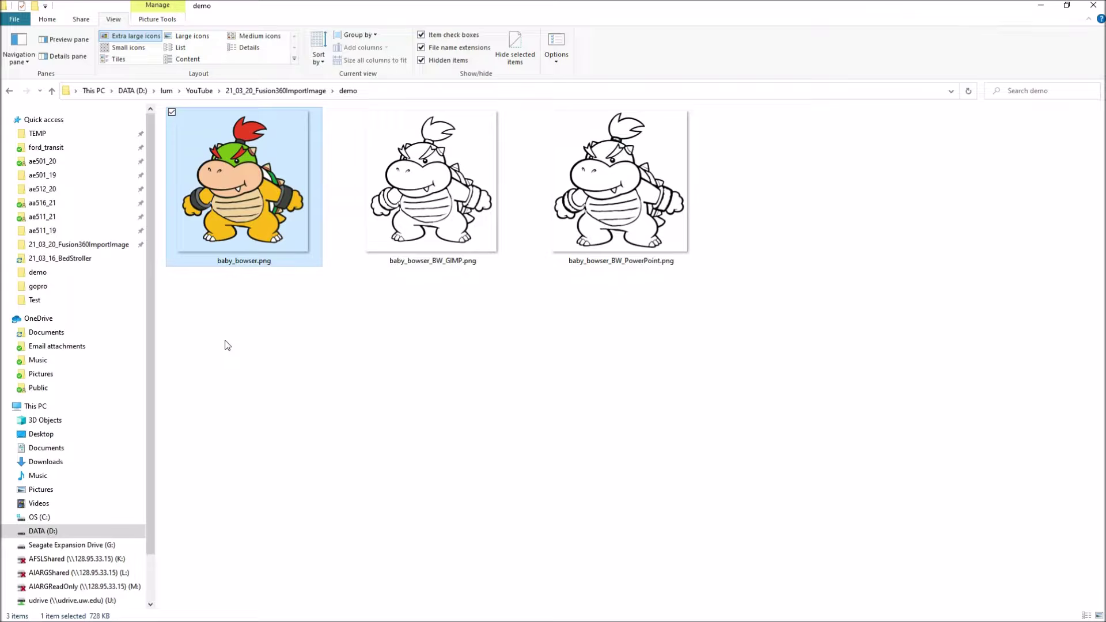
left_click(424, 190)
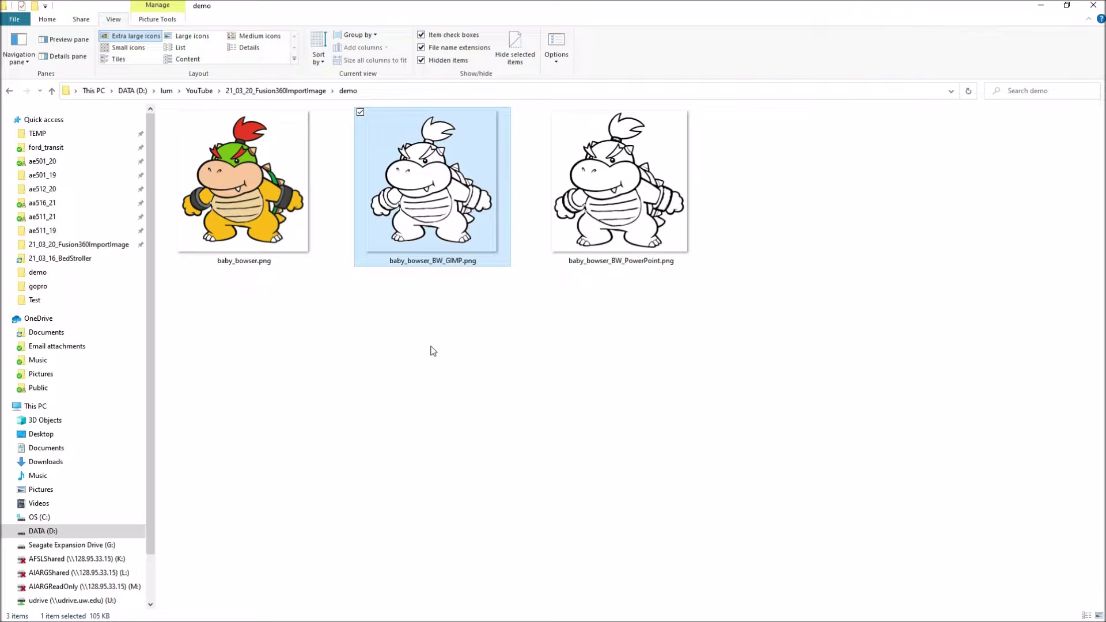
left_click(606, 207)
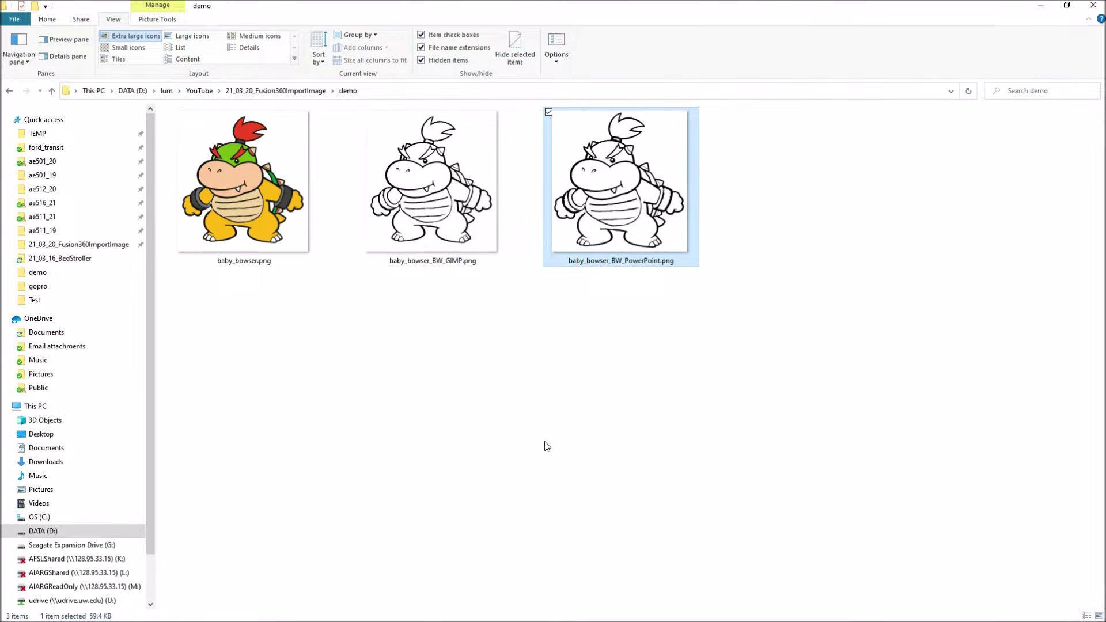
left_click(437, 193)
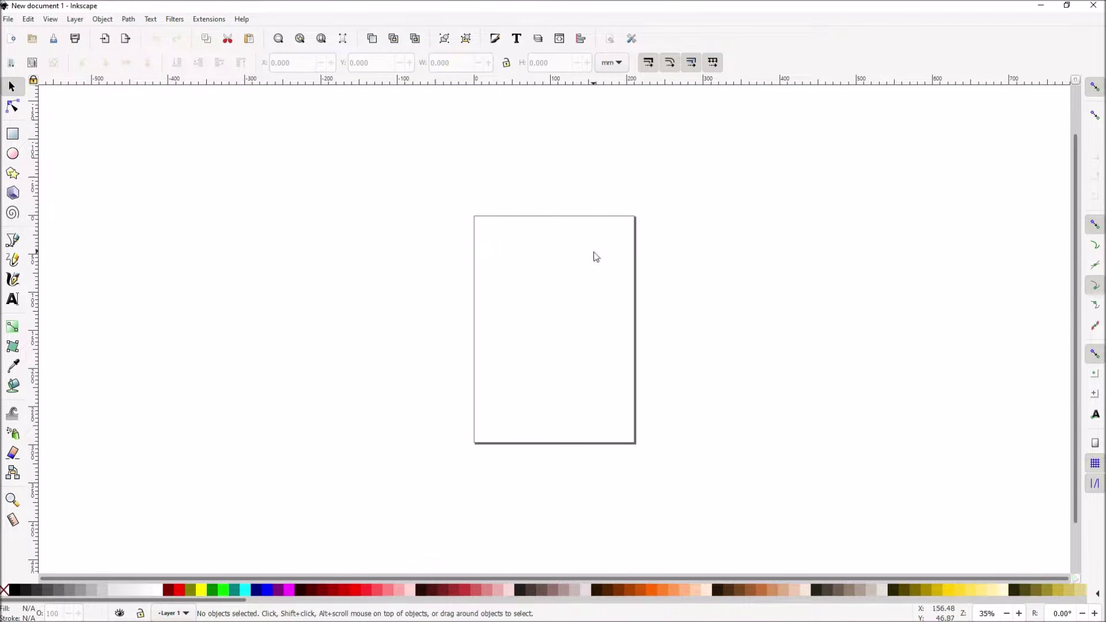
Switch to Inkscape, start opening a file, and browse from This PC to the DATA (D:) drive
left_click(8, 19)
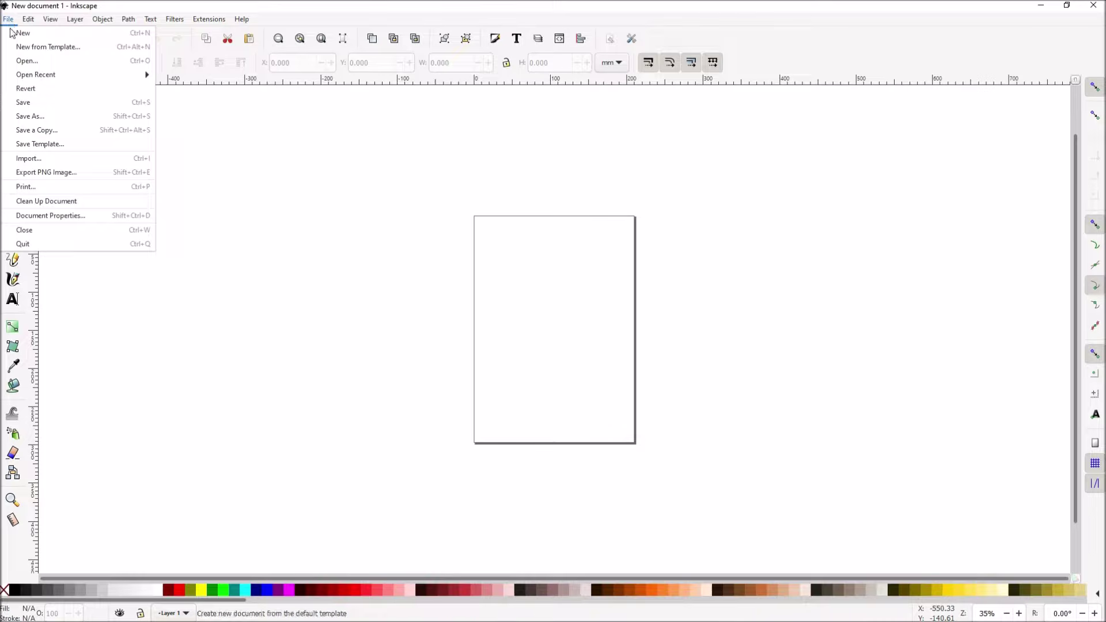
left_click(24, 63)
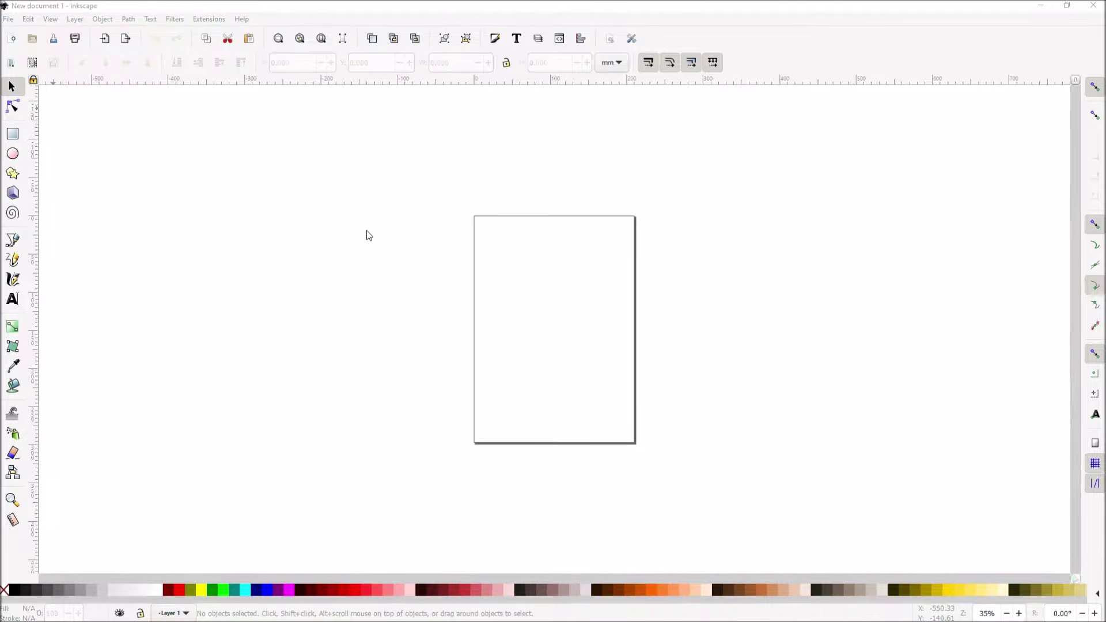
left_click(31, 102)
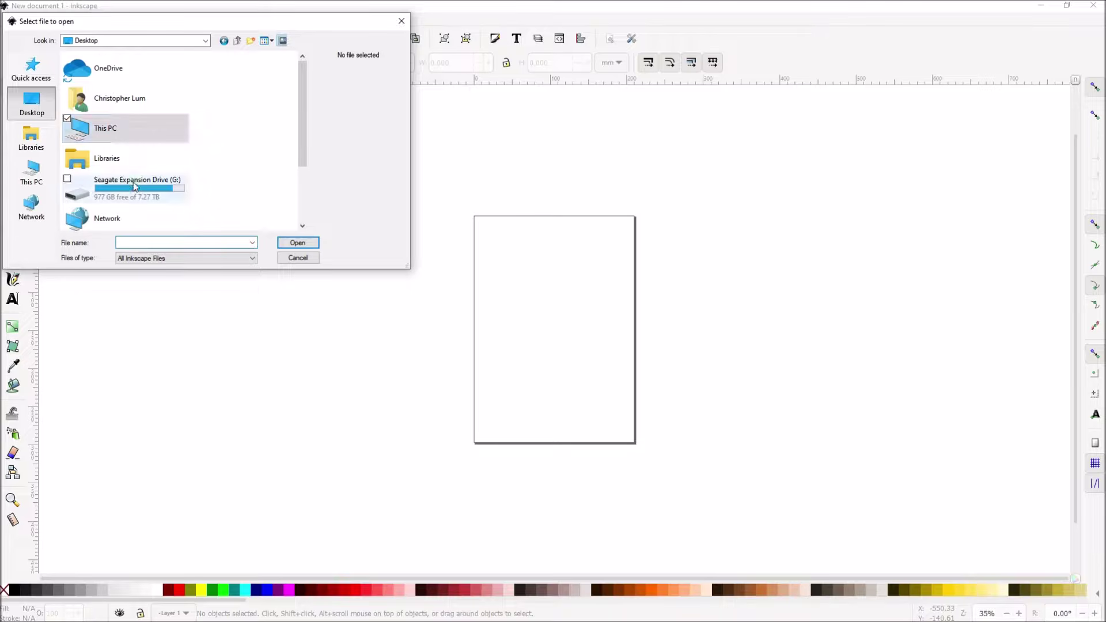
scroll(134, 185, "down", 1)
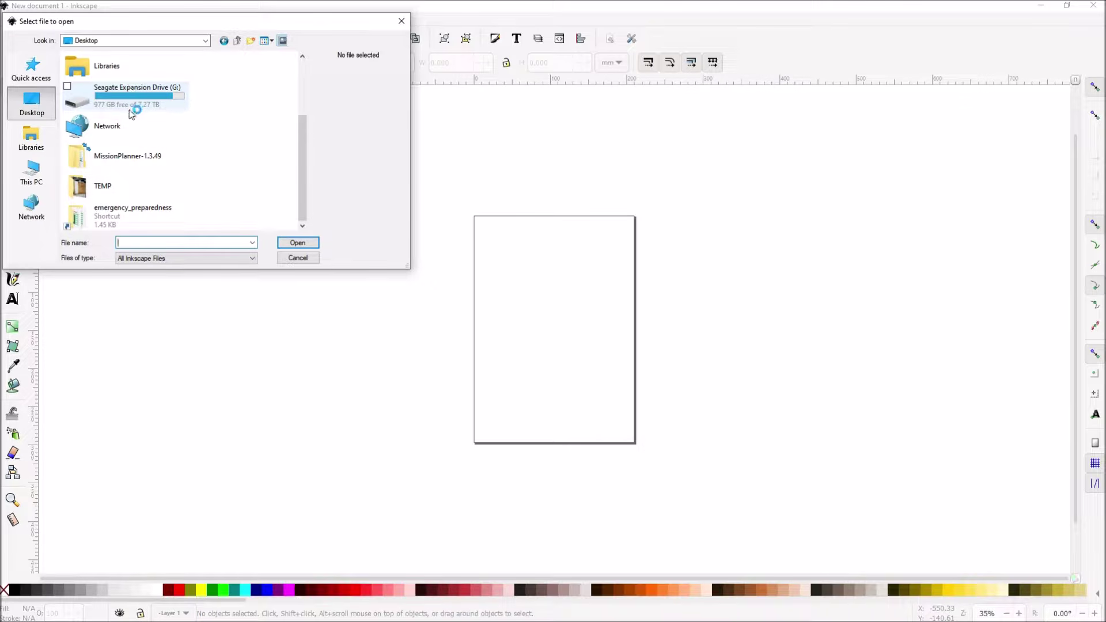
scroll(132, 114, "up", 1)
double_click(123, 128)
scroll(115, 149, "down", 3)
scroll(113, 146, "up", 3)
double_click(101, 194)
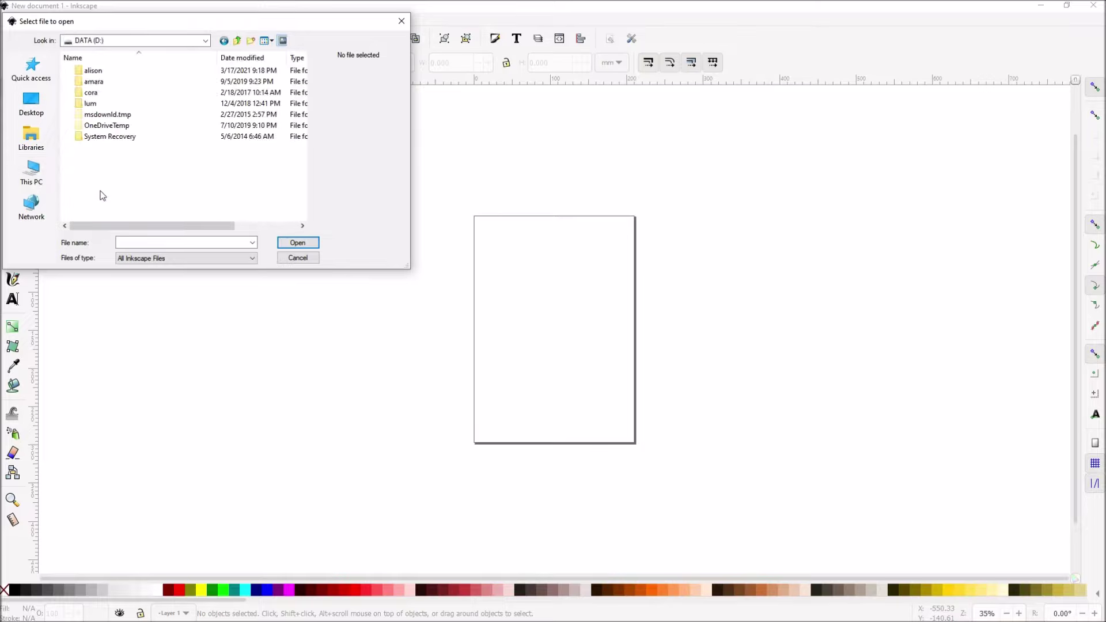
Browse through the personal folder and YouTube to the demo folder inside 21_03_20_Fusion360ImportImage
double_click(91, 103)
scroll(129, 181, "down", 5)
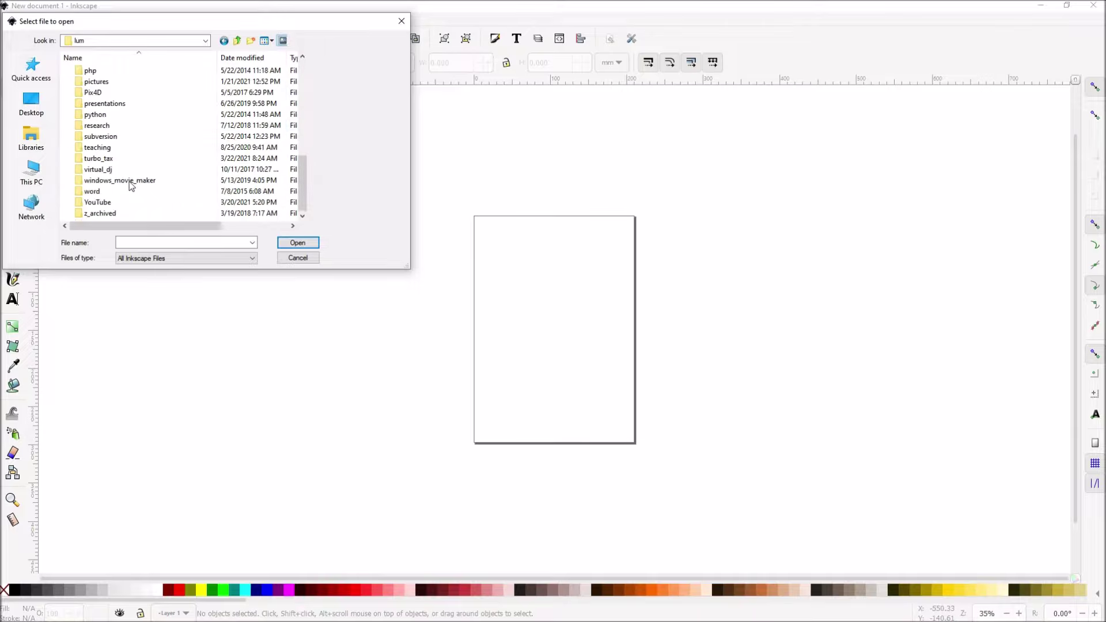
double_click(98, 202)
left_click_drag(303, 76, 305, 209)
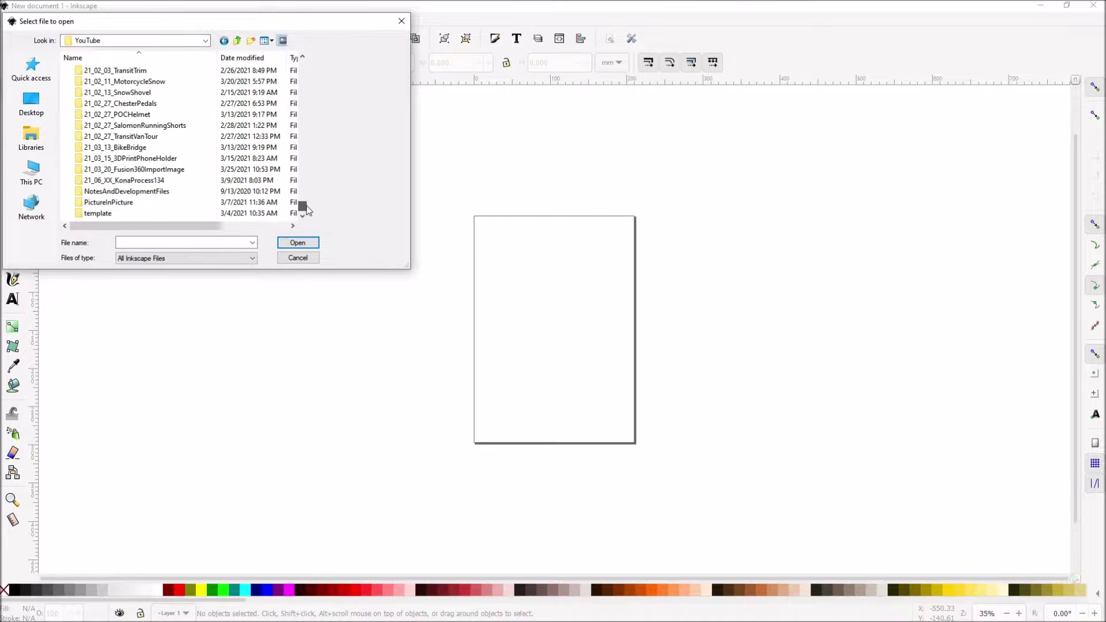
double_click(133, 170)
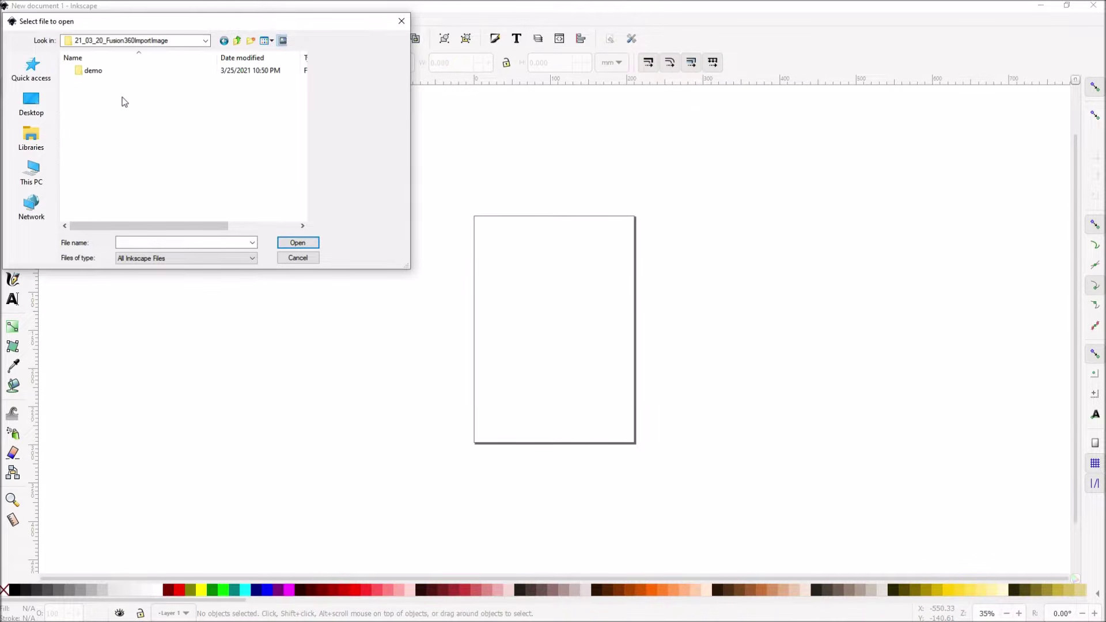
double_click(93, 71)
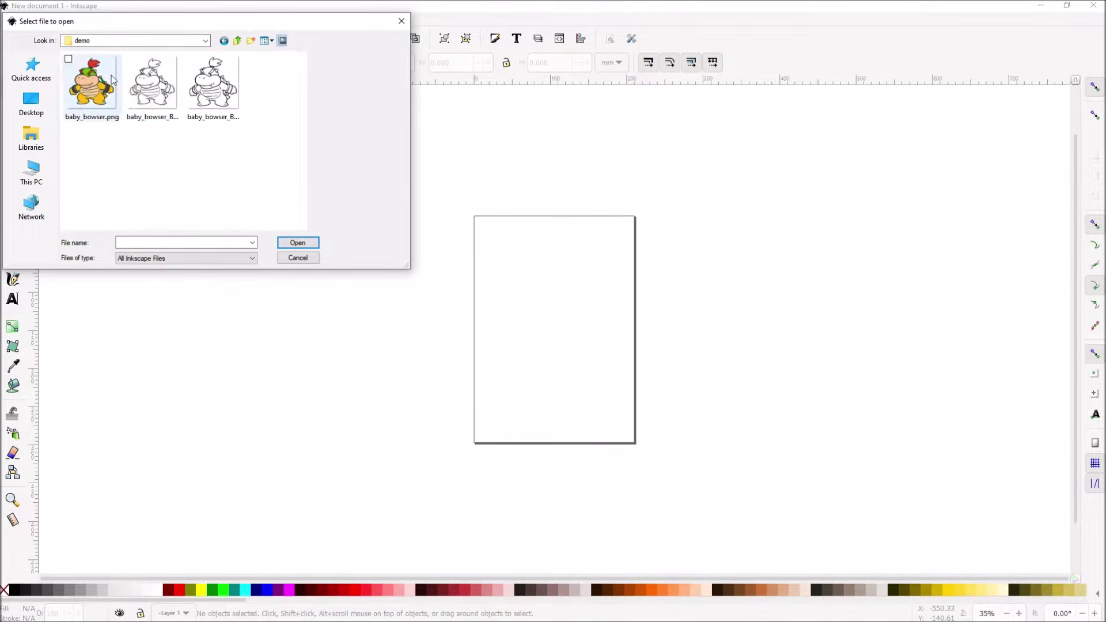
Show the files as a detailed list with full names and open baby_bowser_BW_GIMP.png, embedded with the default import options
left_click(264, 42)
left_click(191, 119)
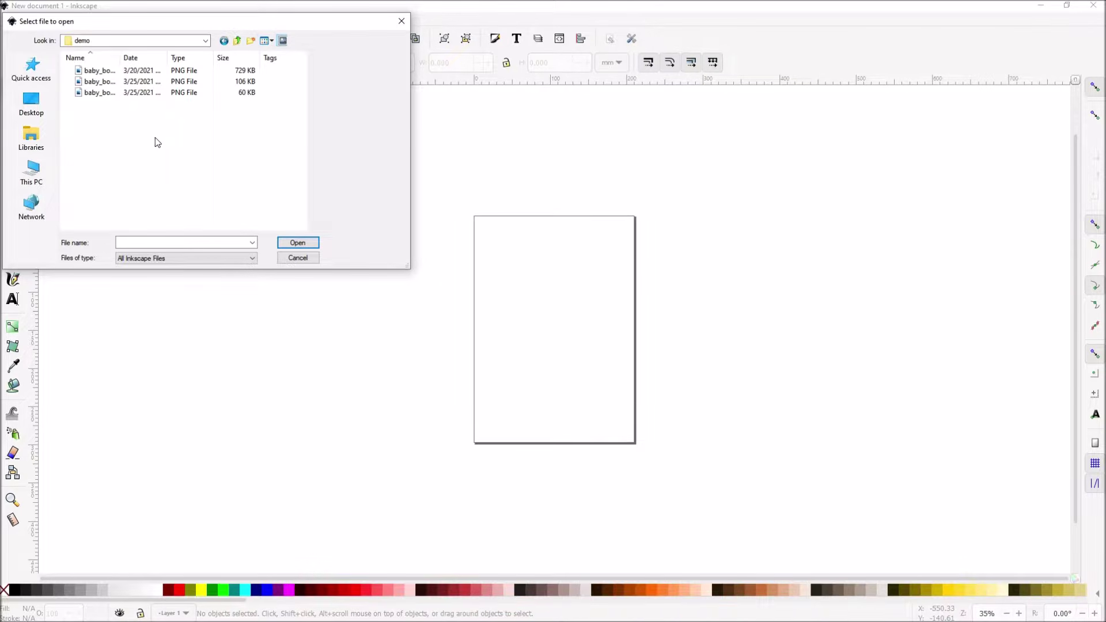
left_click_drag(120, 56, 205, 56)
left_click(127, 82)
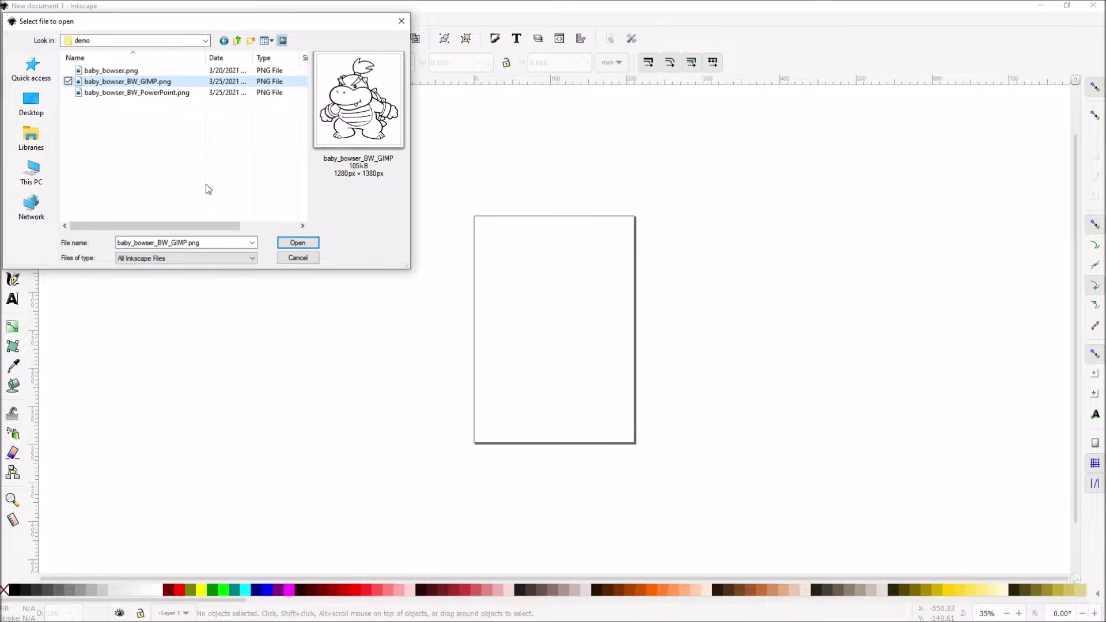
left_click(288, 248)
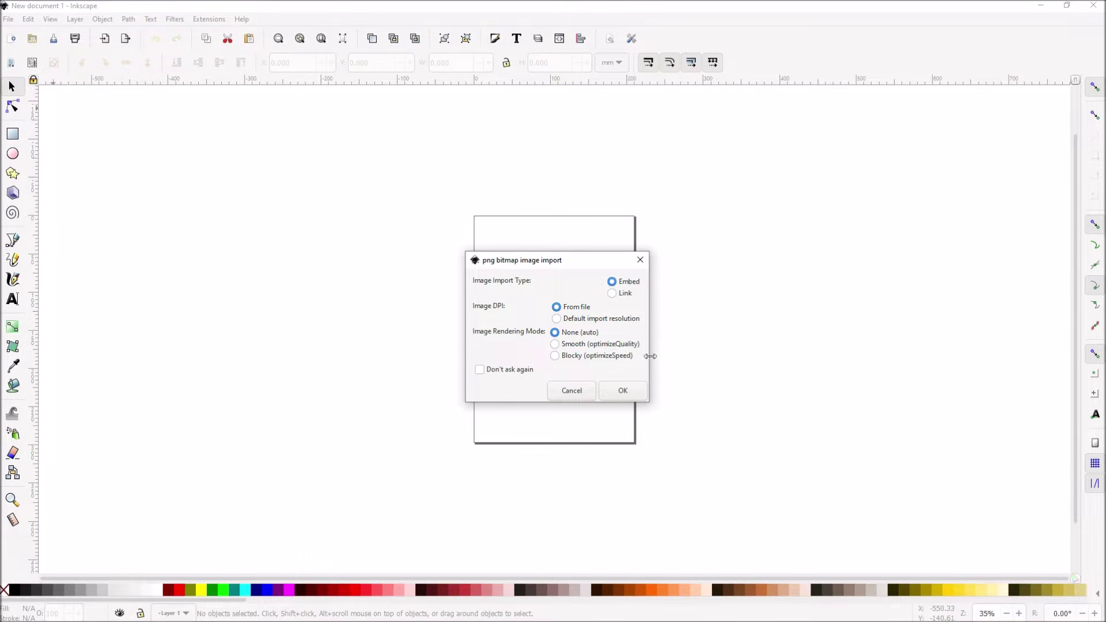
left_click(624, 391)
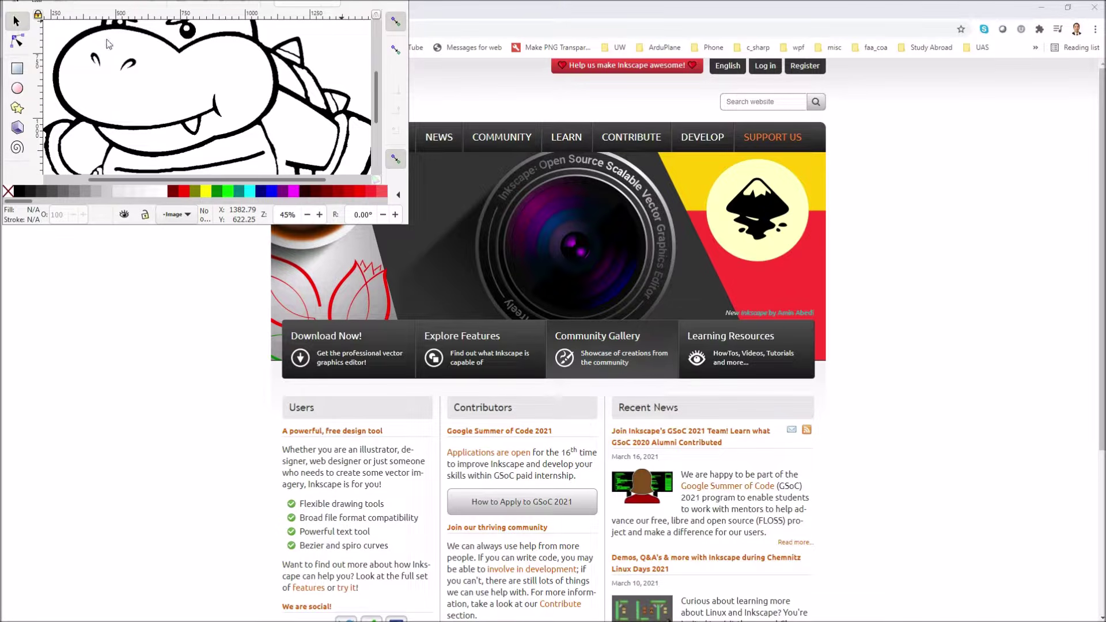
Bring the new baby_bowser_BW_GIMP.png window fully into view and maximize it
left_click_drag(208, 0, 250, 80)
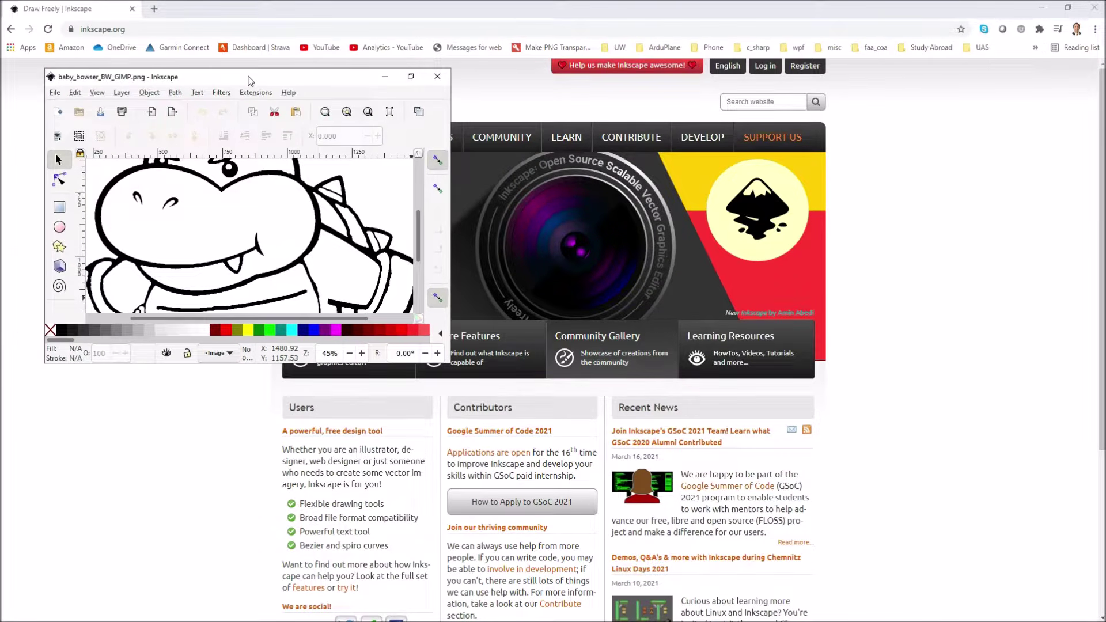
left_click(410, 76)
left_click(793, 82)
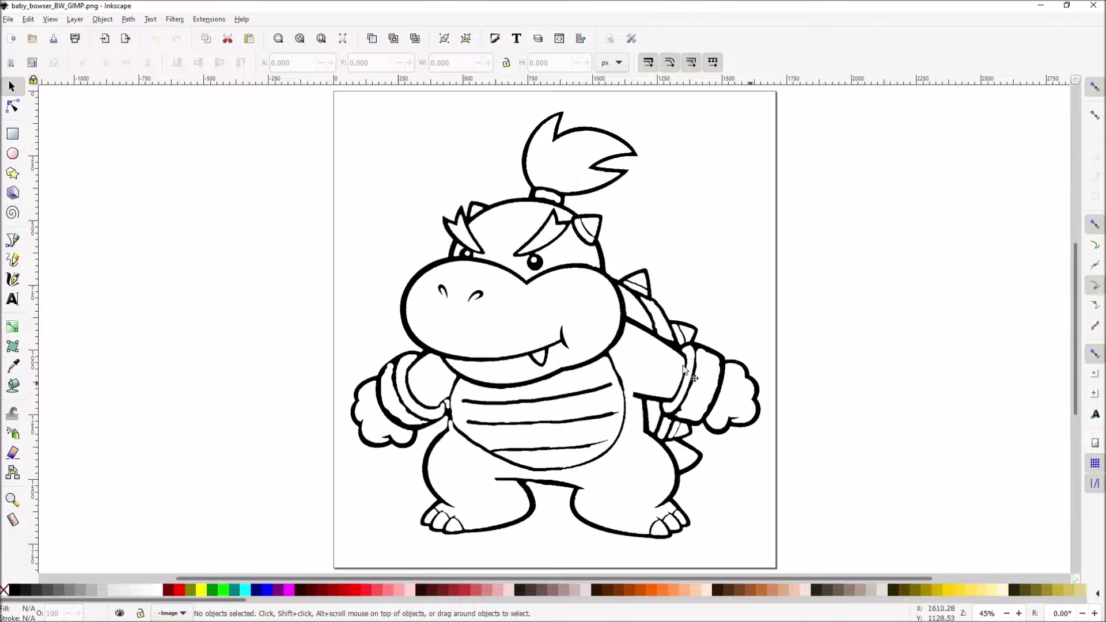
Examine the bitmap's outline edges around the eye and snout at high magnification, and return to the whole image
scroll(455, 267, "up", 5)
scroll(457, 269, "down", 6)
scroll(462, 249, "up", 9, "ctrl")
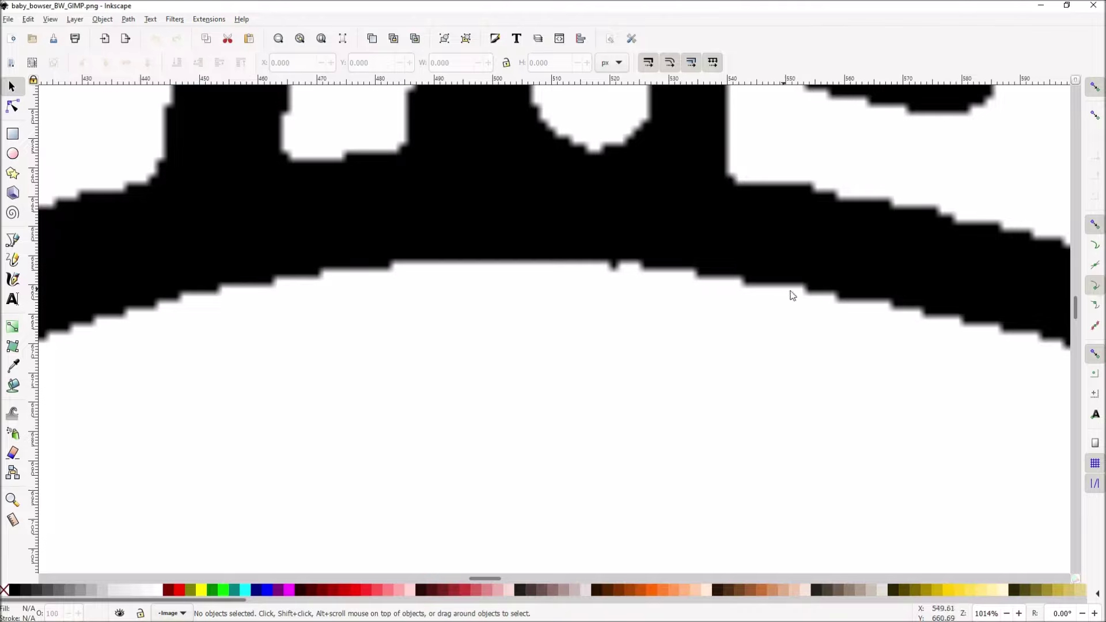
scroll(743, 337, "down", 7, "ctrl")
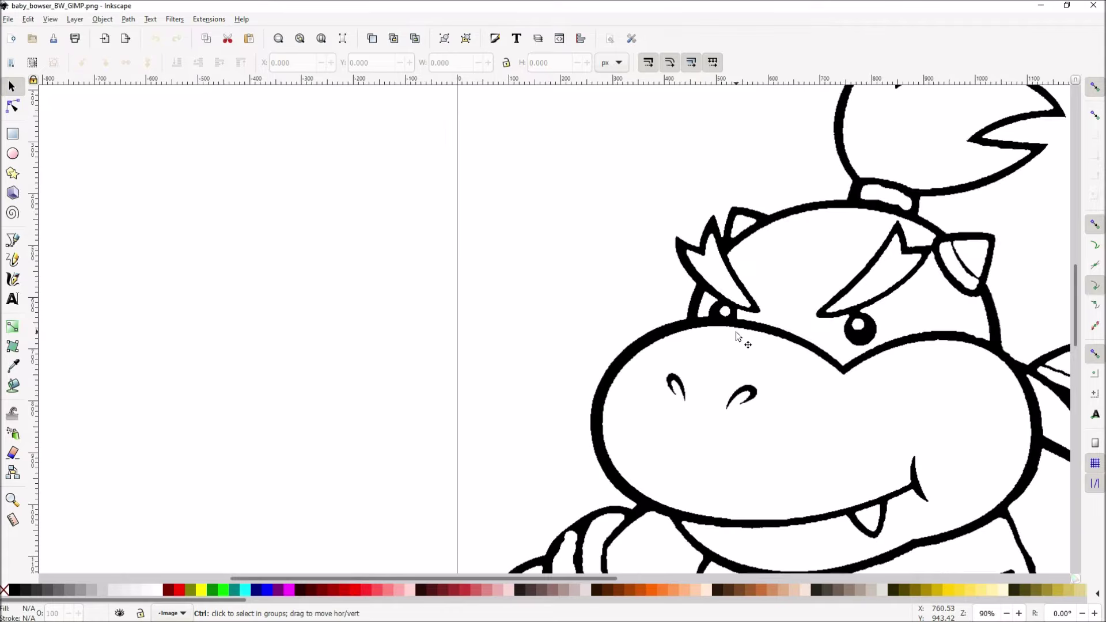
scroll(738, 337, "down", 3, "ctrl")
left_click_drag(737, 337, 507, 291)
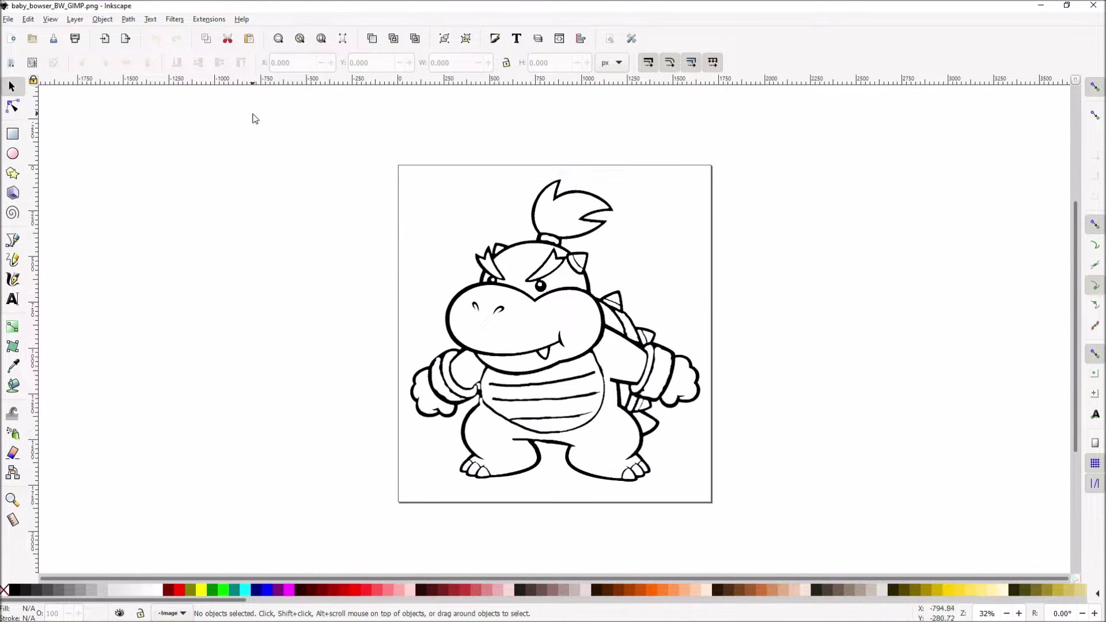
Open Trace Bitmap, place its dialog beside the drawing, and select the embedded image as the source
left_click(129, 19)
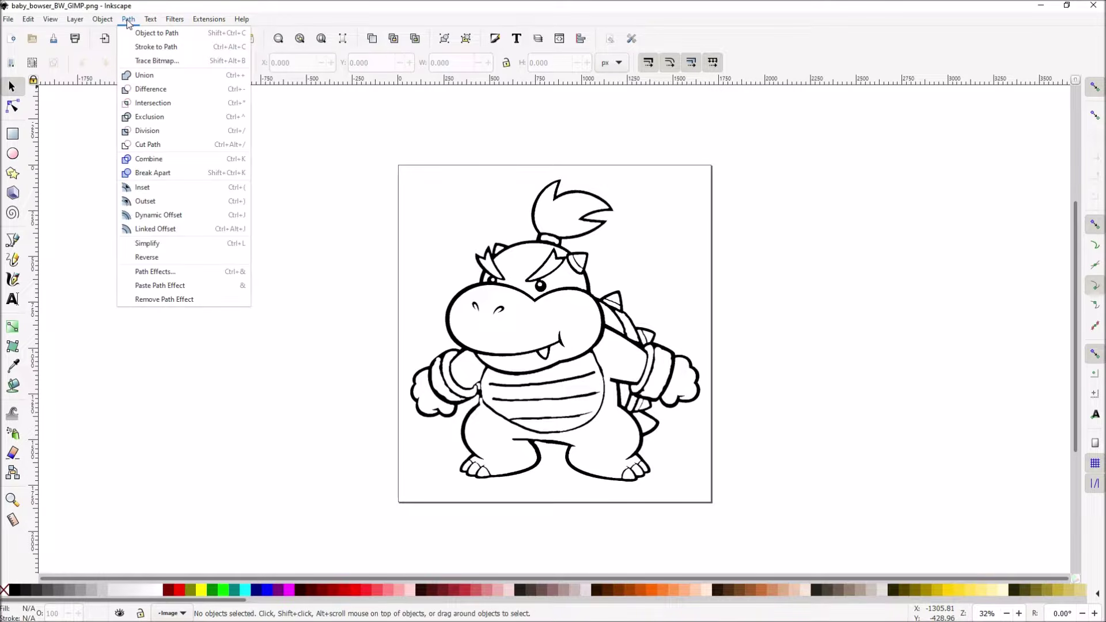
left_click(137, 61)
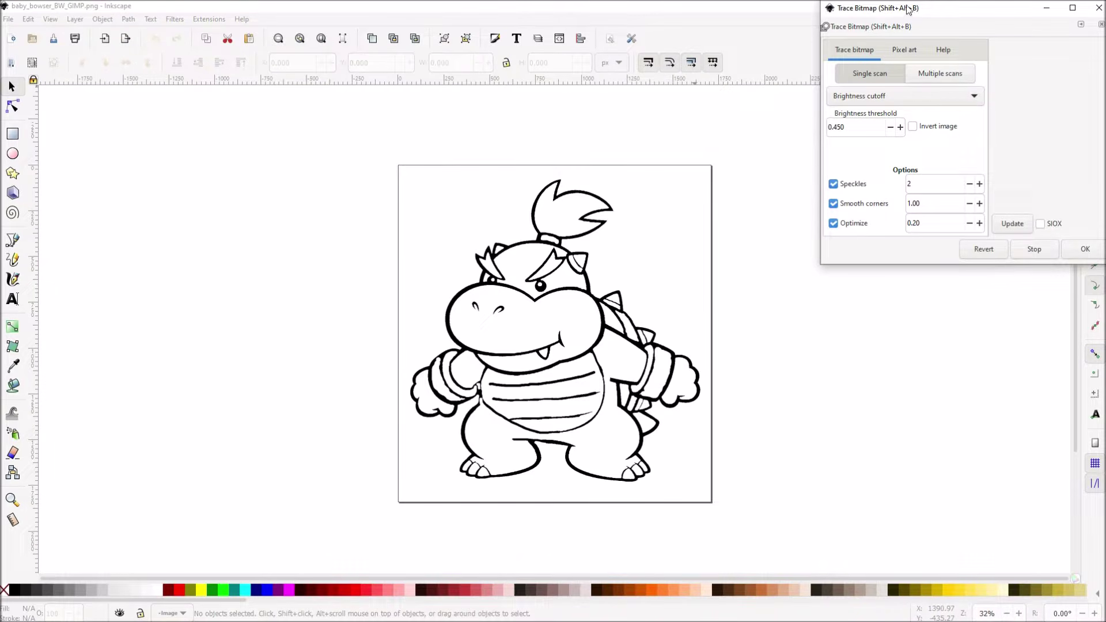
mouse_move(918, 12)
left_mouse_down()
mouse_move(856, 152)
mouse_move(866, 148)
left_mouse_up()
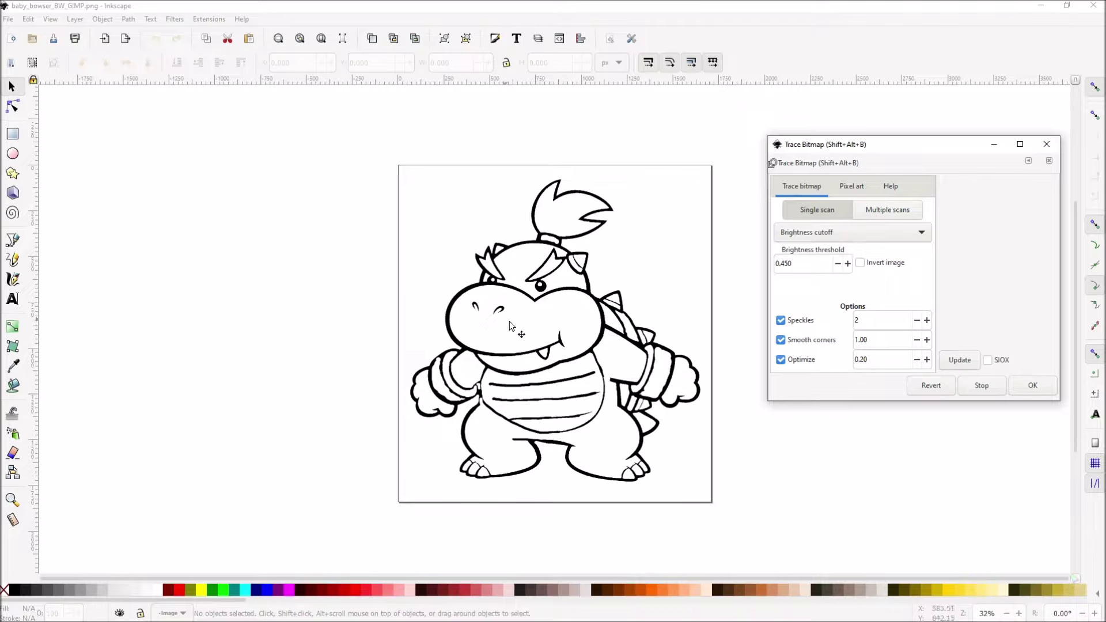
left_click(523, 297)
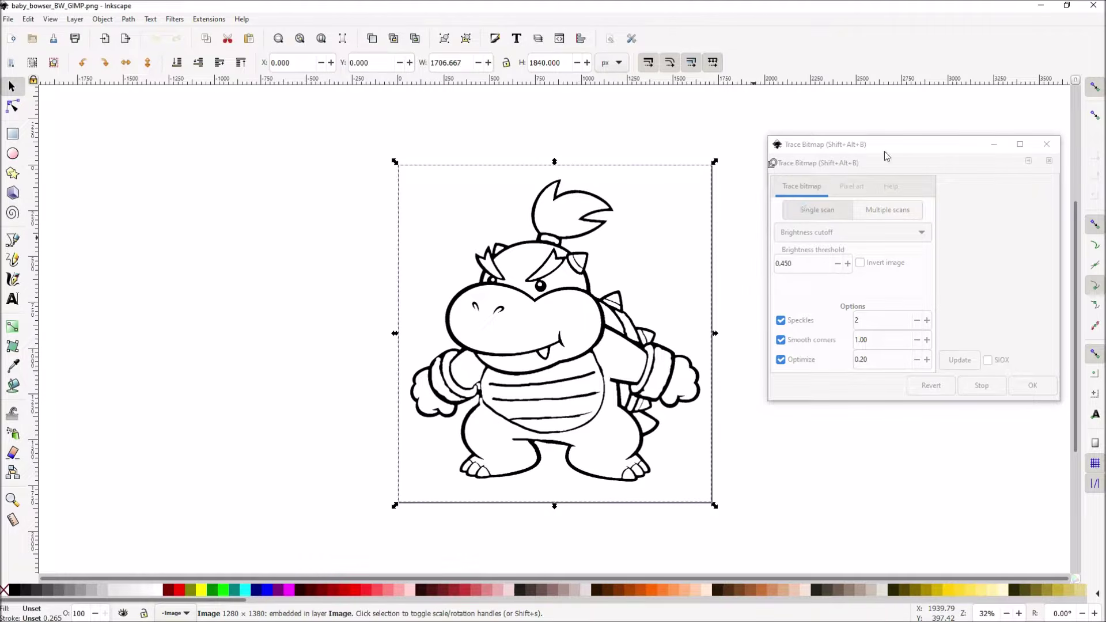
left_click_drag(896, 150, 874, 127)
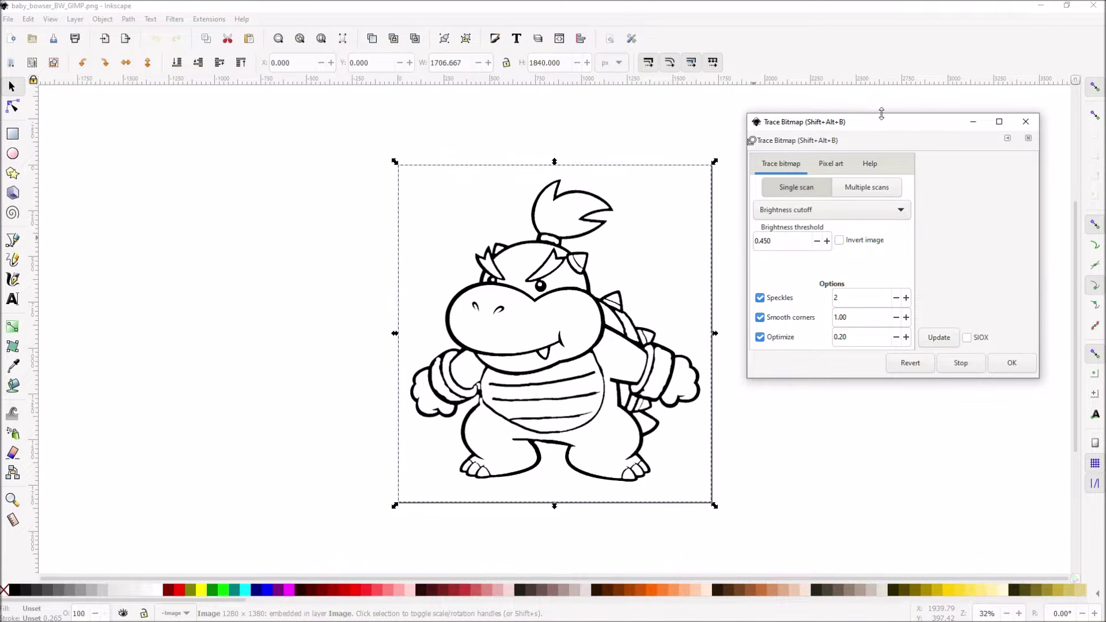
Preview and apply a single-scan brightness cutoff trace with threshold 0.450, and close the trace dialog
left_click(937, 345)
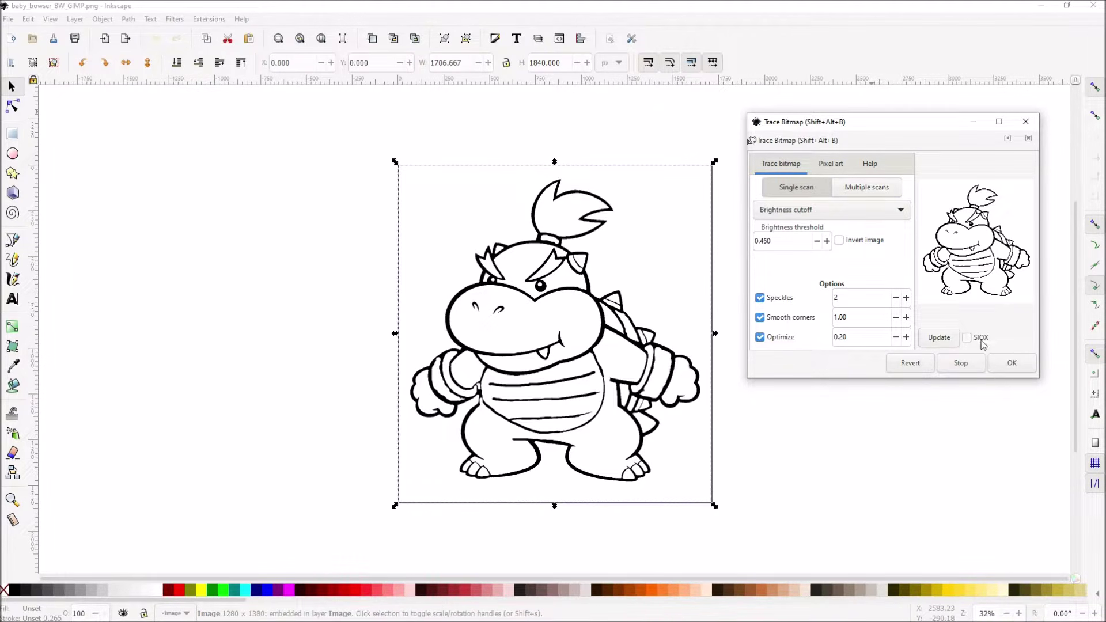
left_click(1011, 364)
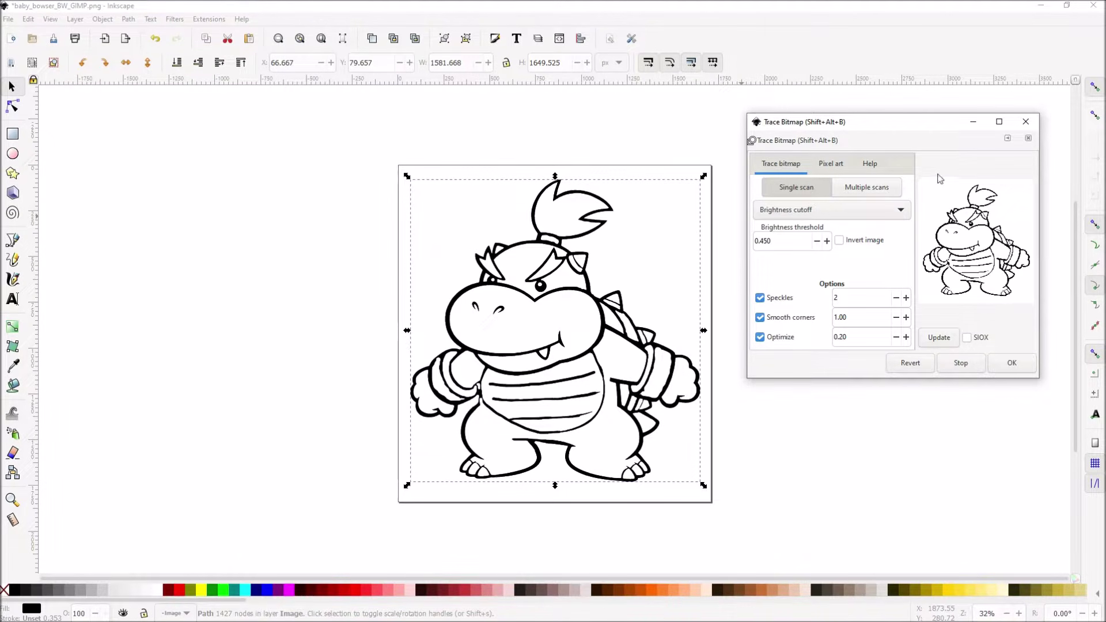
left_click(1026, 122)
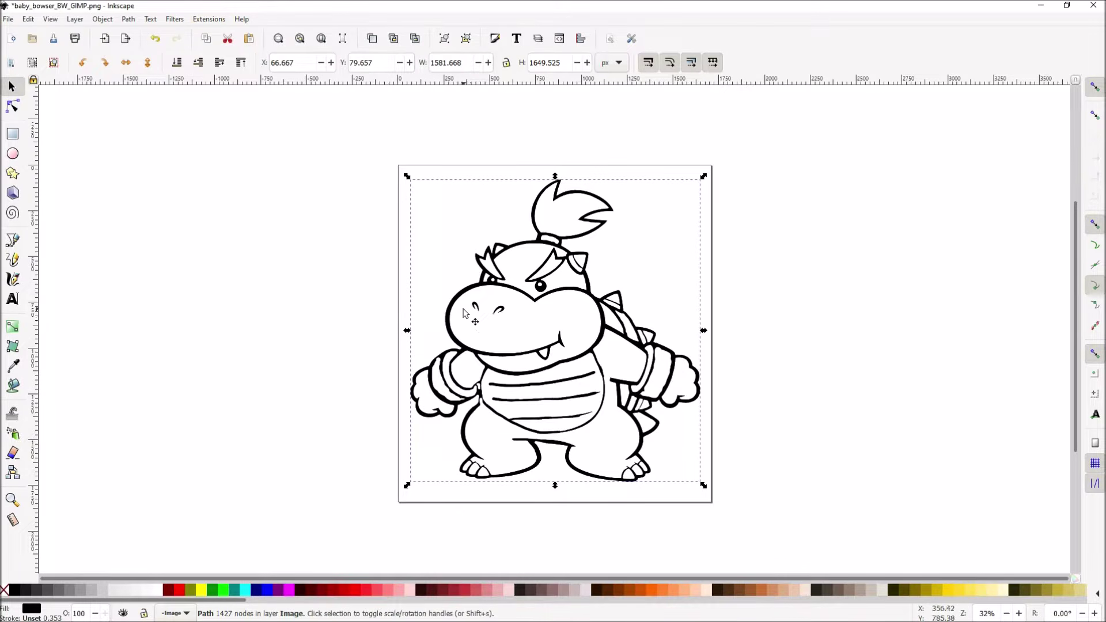
Move the original bitmap off the page beside the traced path, deselect it, and inspect the path's edges around the brow
left_click_drag(463, 313, 771, 311)
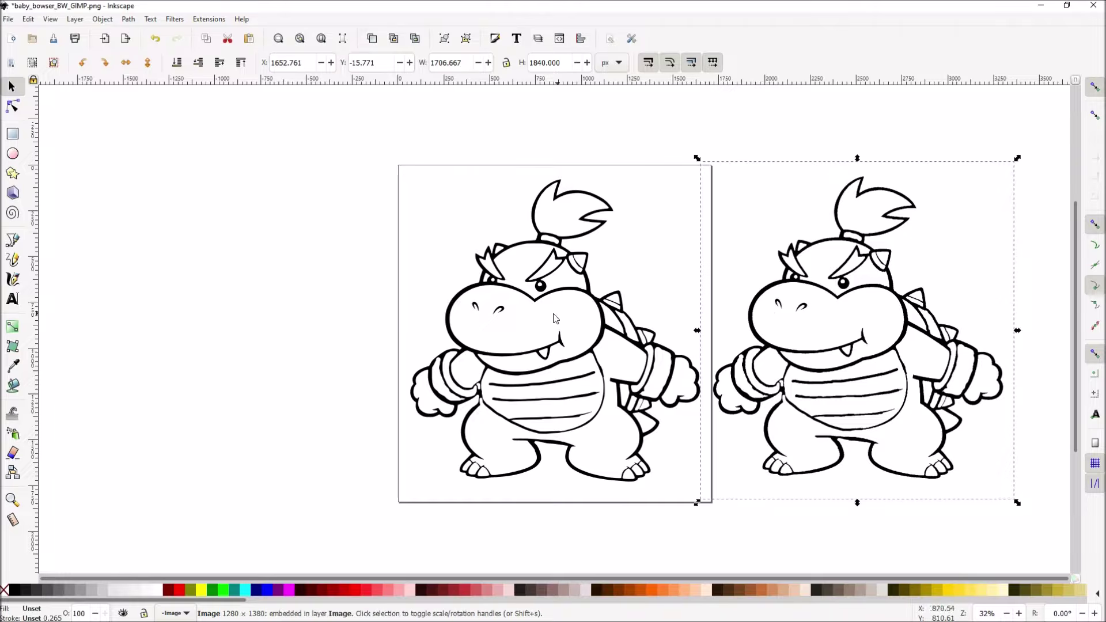
left_click(225, 288)
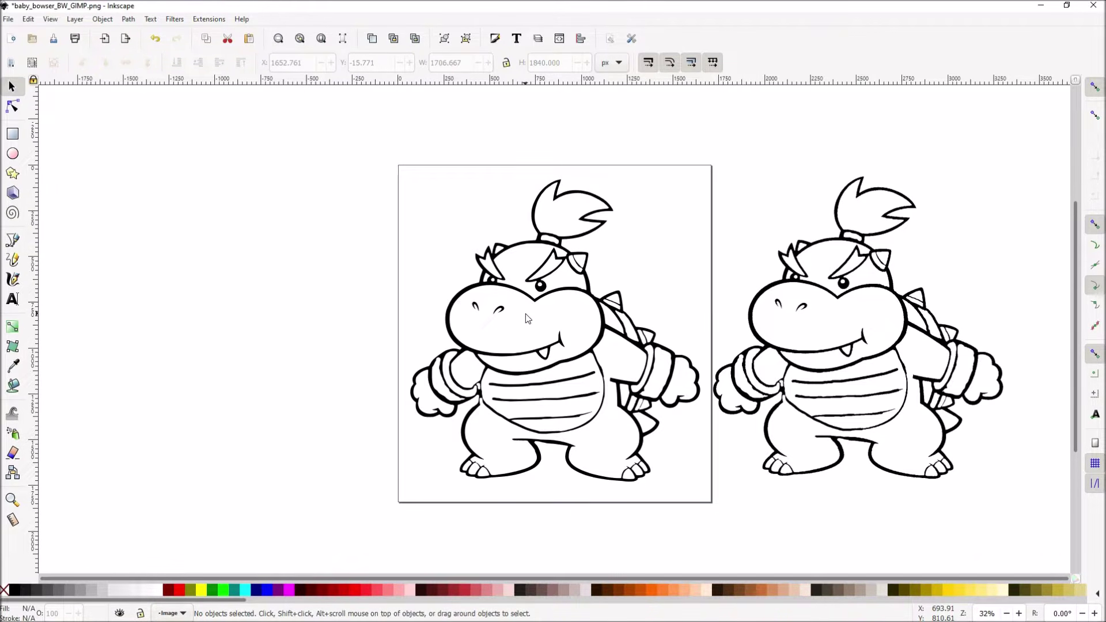
scroll(526, 313, "up", 7, "ctrl")
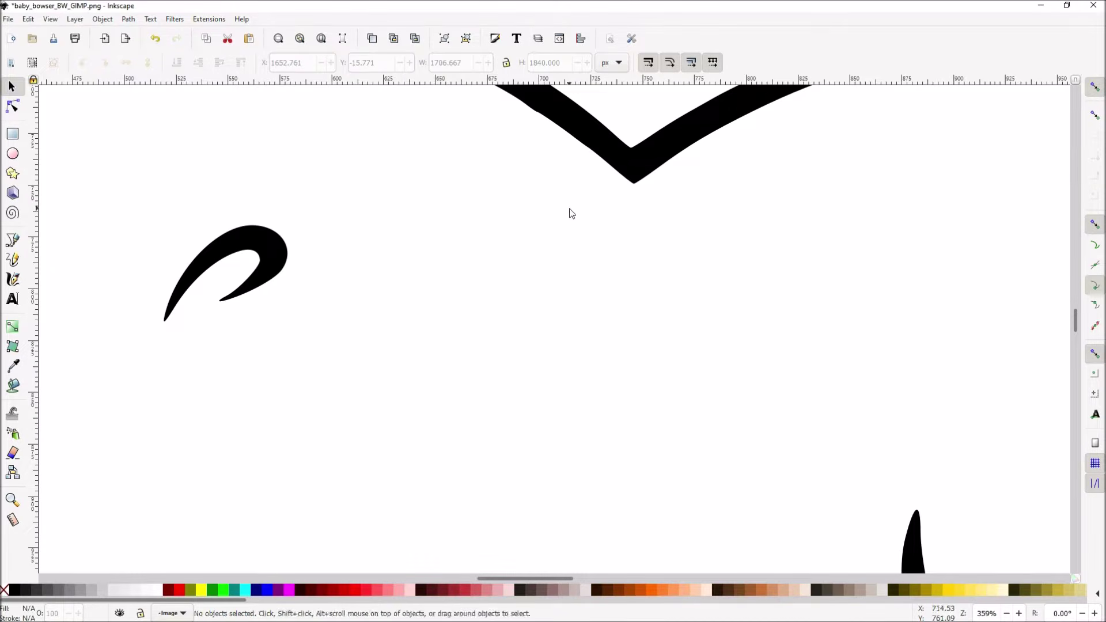
scroll(571, 213, "up", 5)
scroll(589, 294, "up", 2, "ctrl")
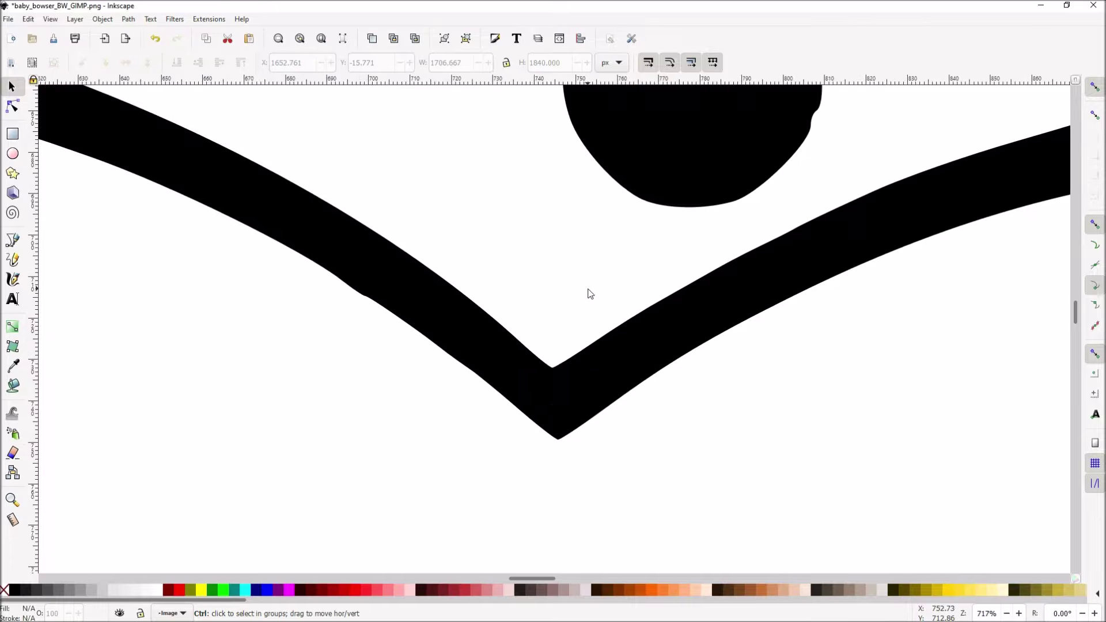
Compare the edges of the traced path at the snout's notch with the same area of the original bitmap at high magnification
scroll(589, 295, "up", 1, "ctrl")
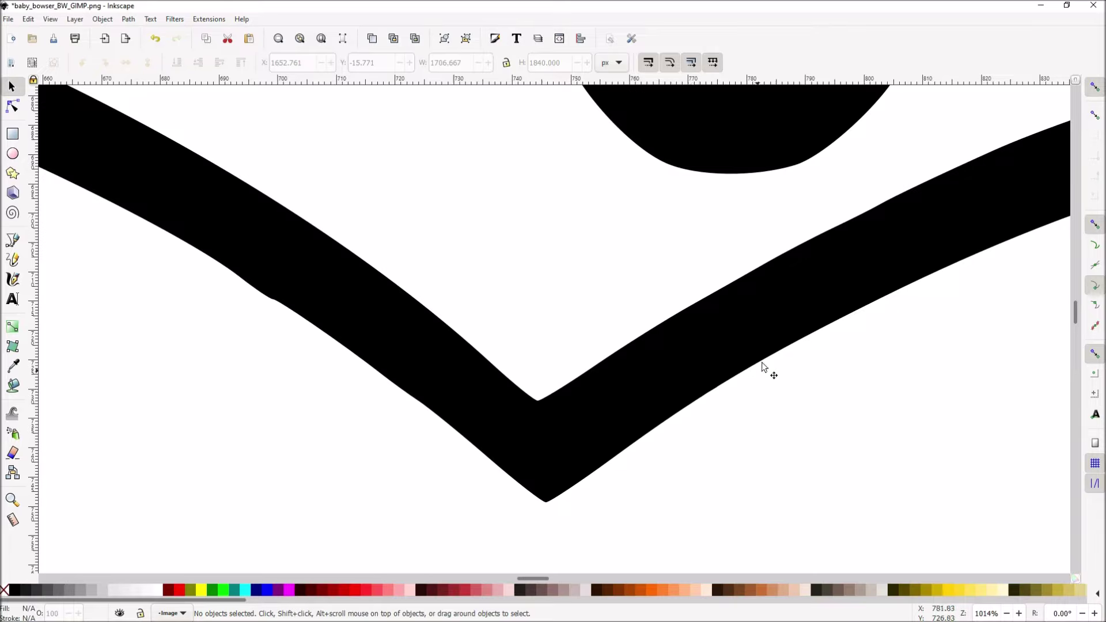
left_click_drag(864, 329, 528, 396)
scroll(521, 383, "down", 5, "ctrl")
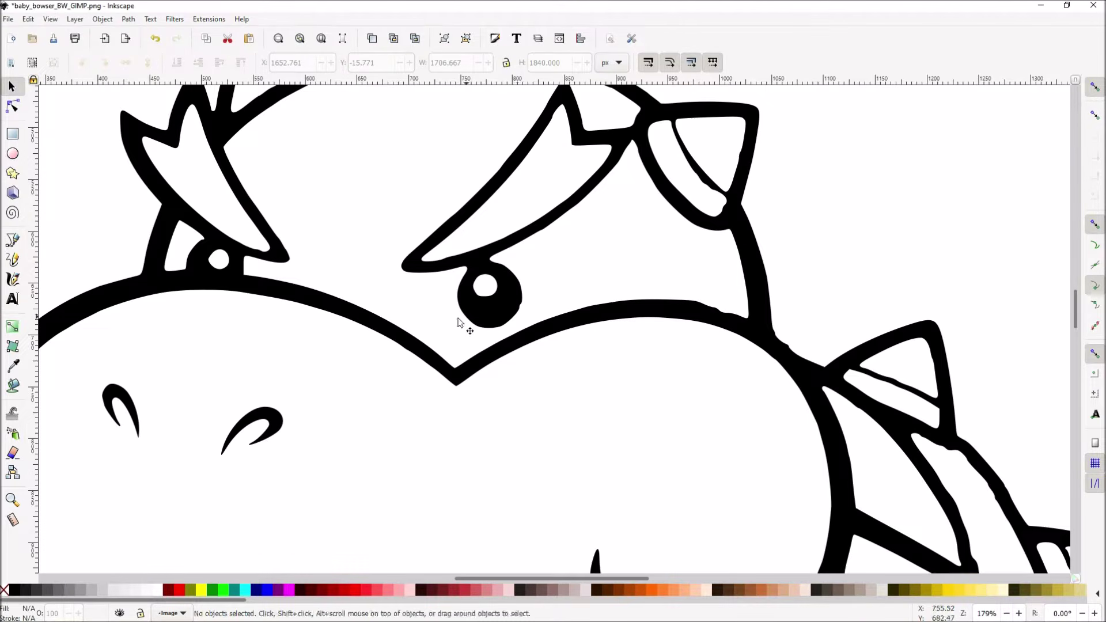
scroll(680, 363, "down", 1, "ctrl")
scroll(716, 385, "down", 2, "ctrl")
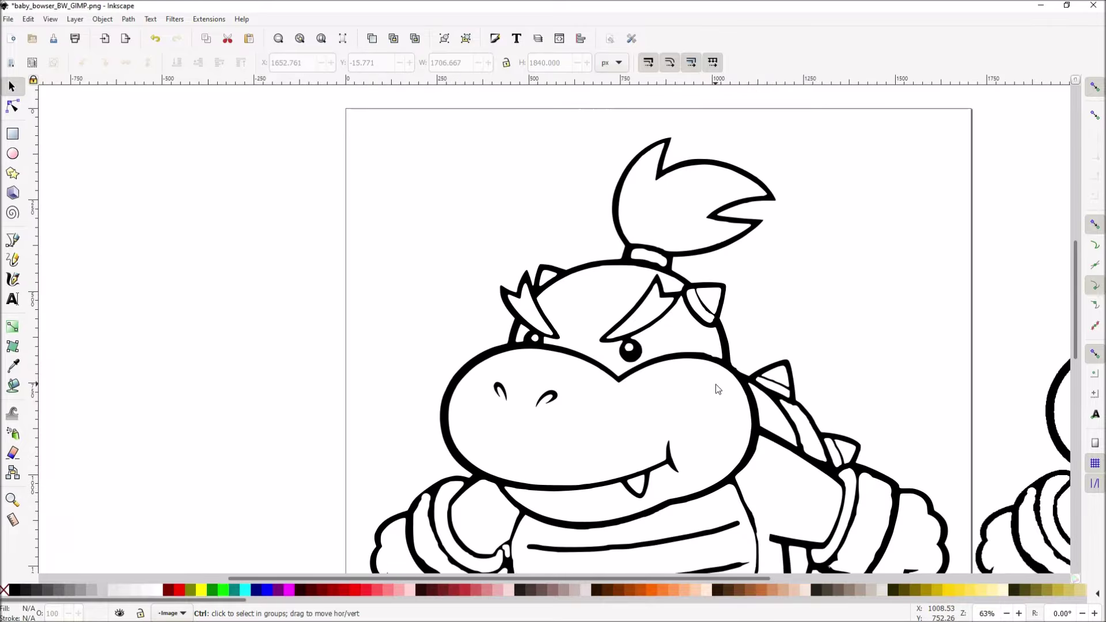
left_click_drag(814, 372, 206, 358)
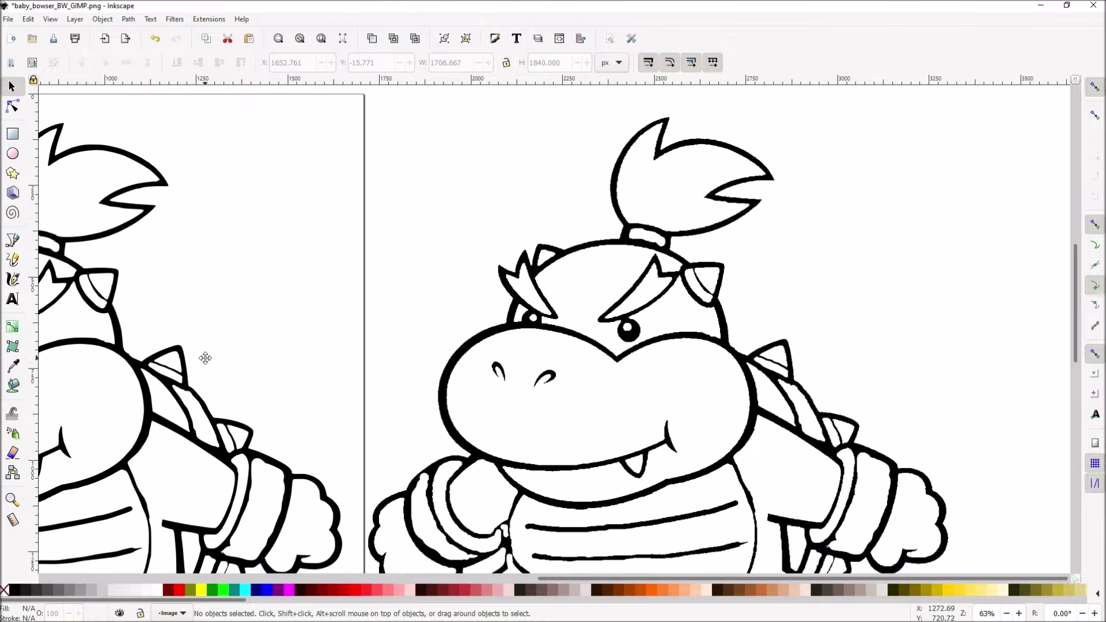
scroll(607, 346, "up", 7, "ctrl")
scroll(609, 351, "up", 2, "ctrl")
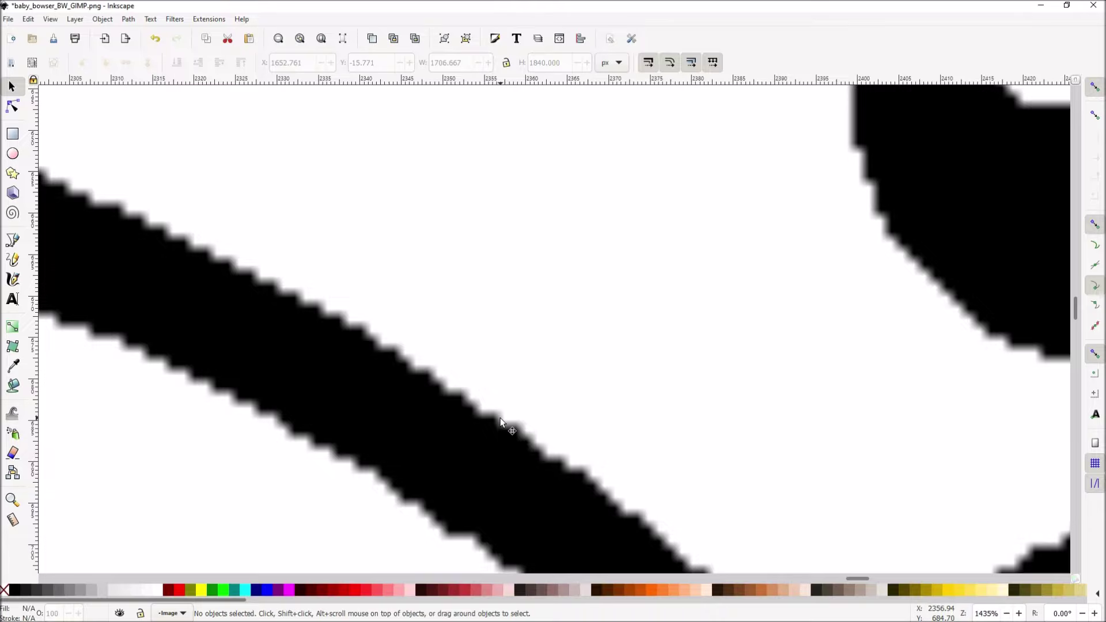
scroll(500, 417, "down", 10, "ctrl")
Delete the original bitmap beside the page, keeping only the traced path
left_click(512, 429)
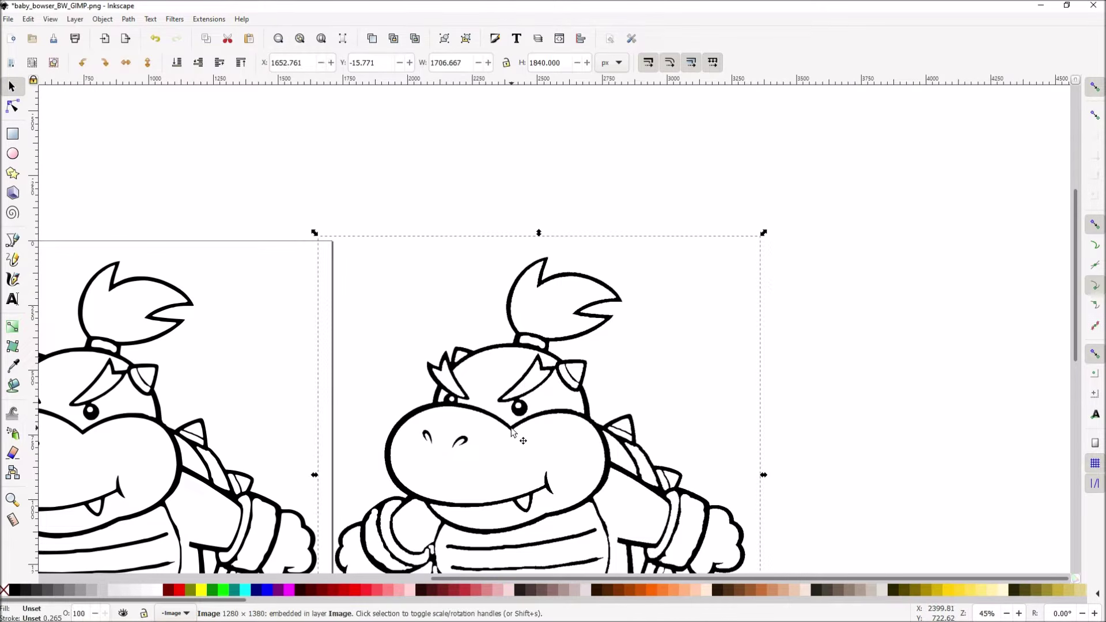
scroll(512, 429, "down", 2, "ctrl")
scroll(785, 346, "down", 2)
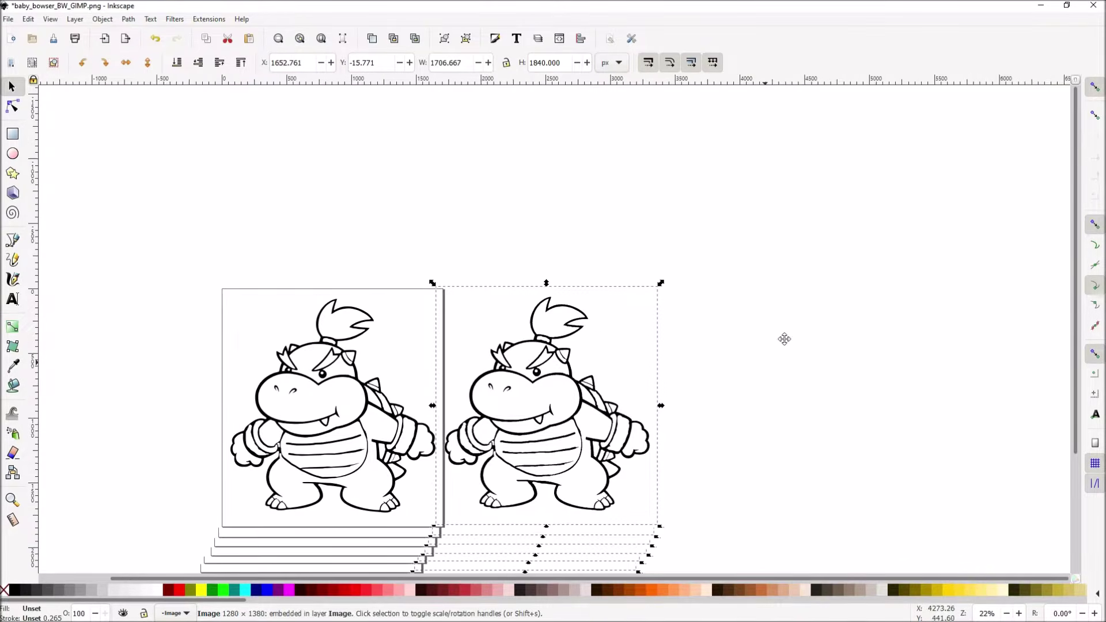
scroll(785, 339, "down", 3)
scroll(784, 339, "left", 2)
key("Delete")
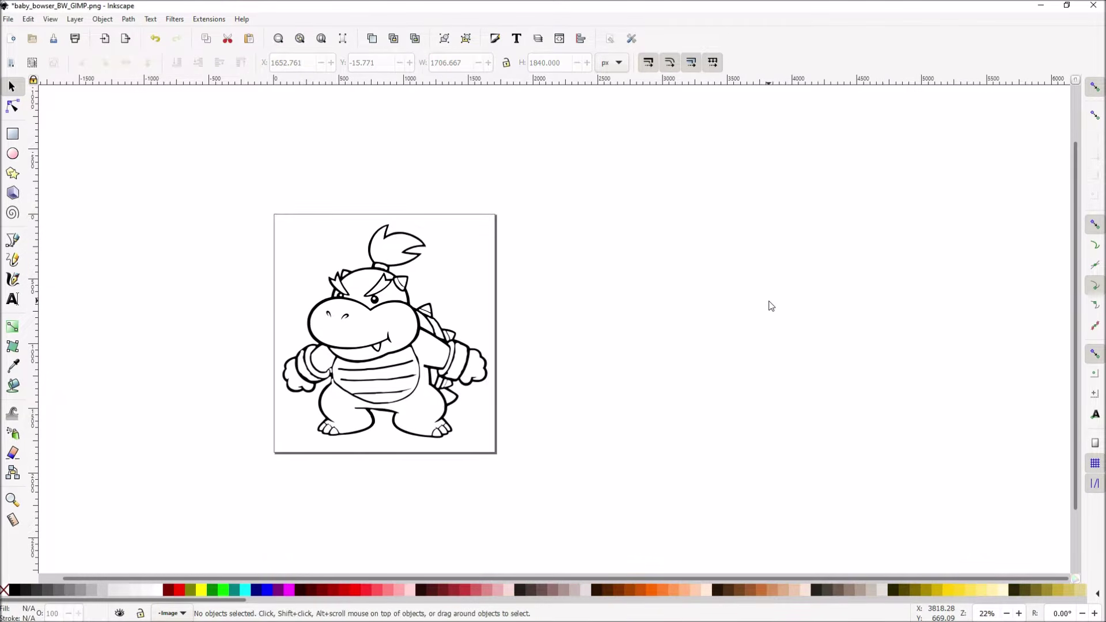
left_click_drag(274, 476, 412, 476)
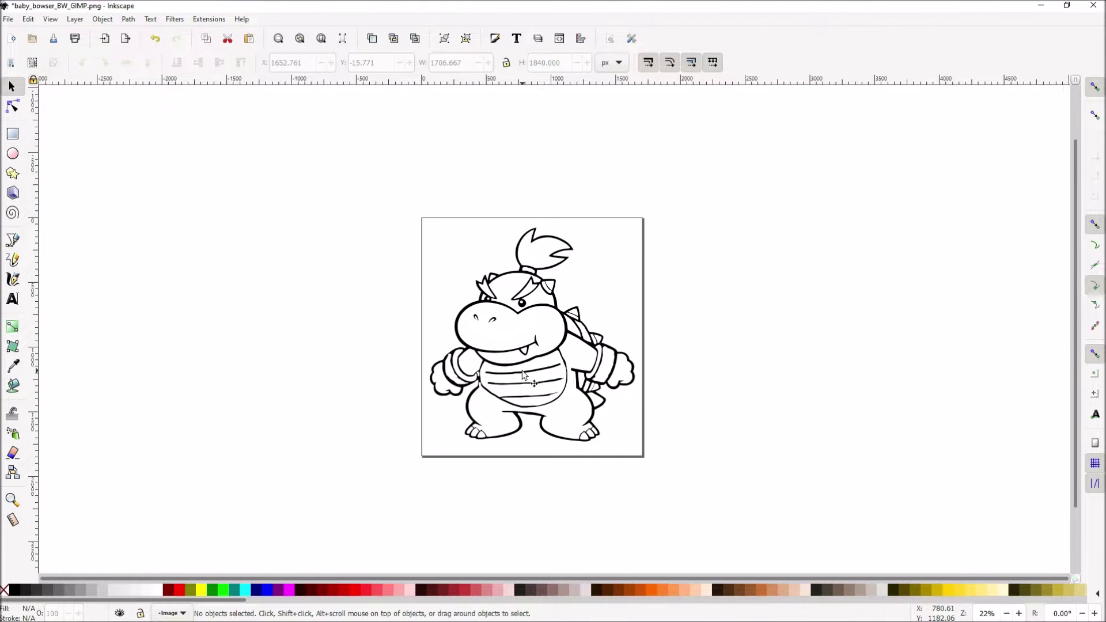
Save the drawing as Inkscape SVG baby_bowser_BW_GIMP_vector.svg in the demo folder, and check the file in File Explorer
left_click(9, 21)
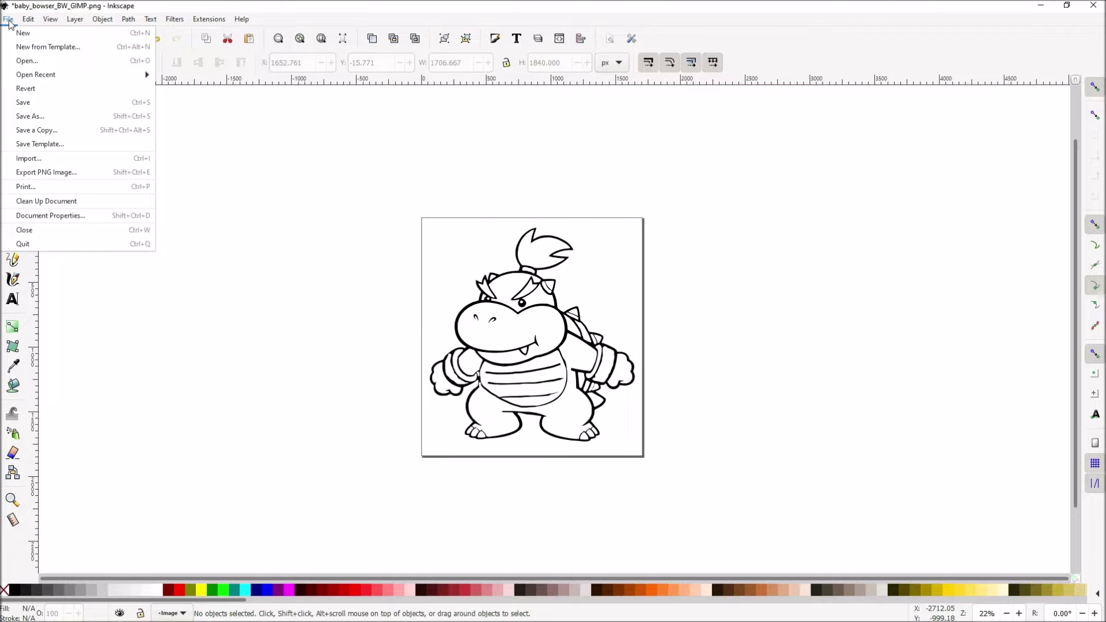
left_click(30, 115)
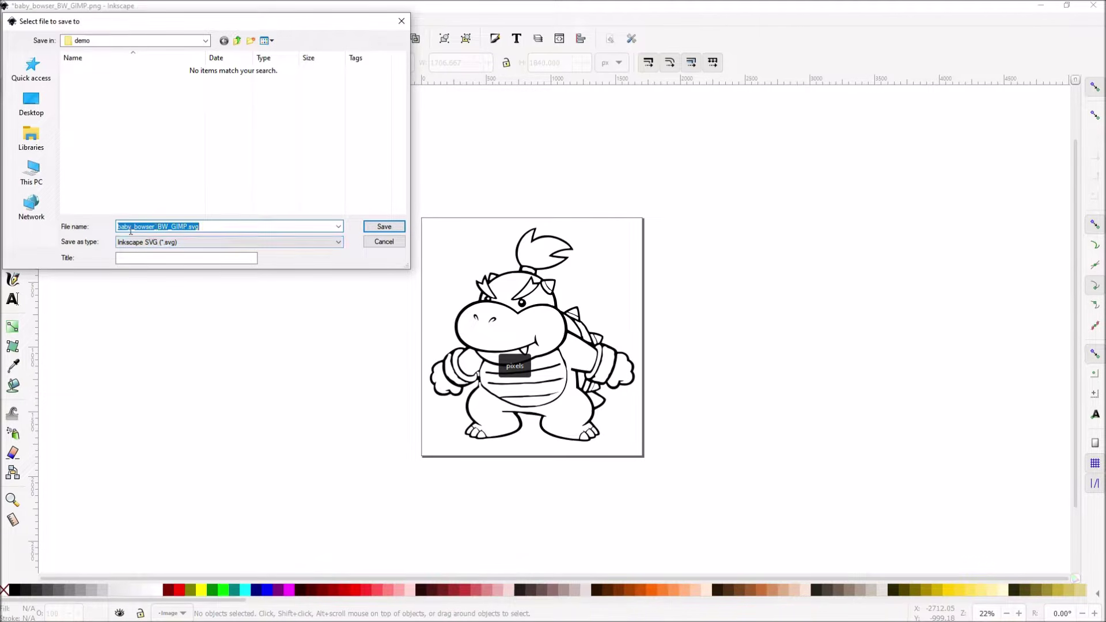
left_click(187, 226)
type("_vector")
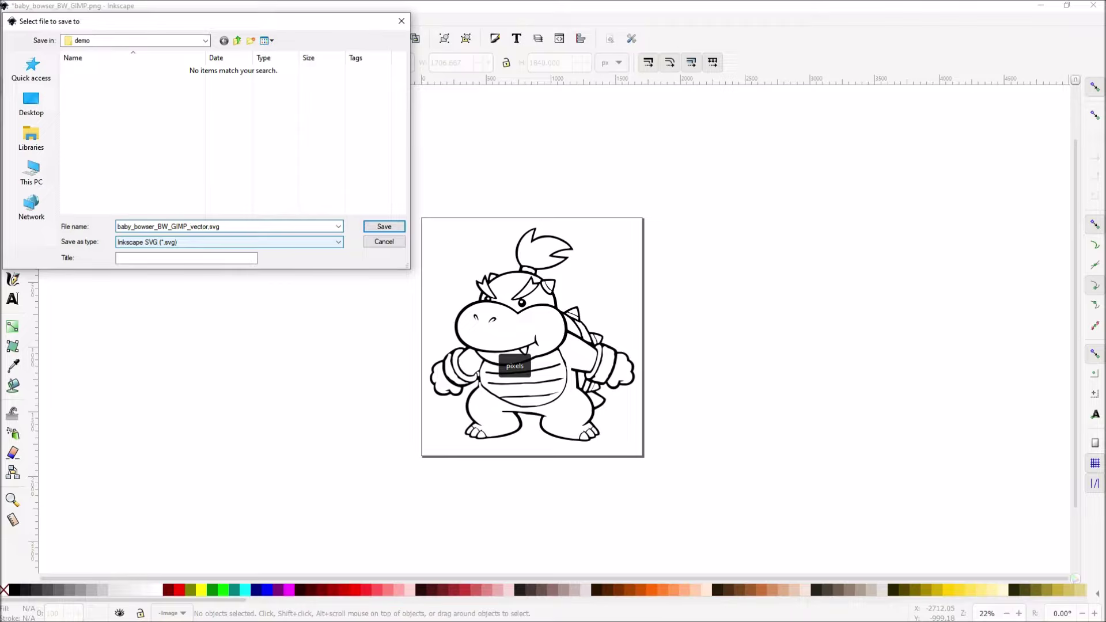
left_click(384, 226)
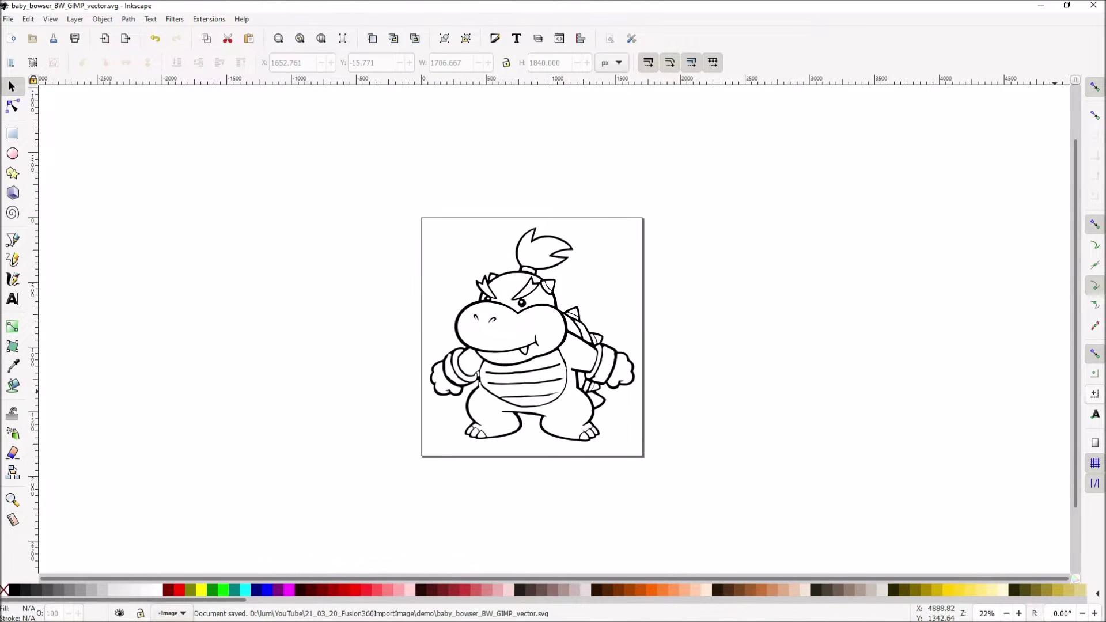
key("alt+Tab")
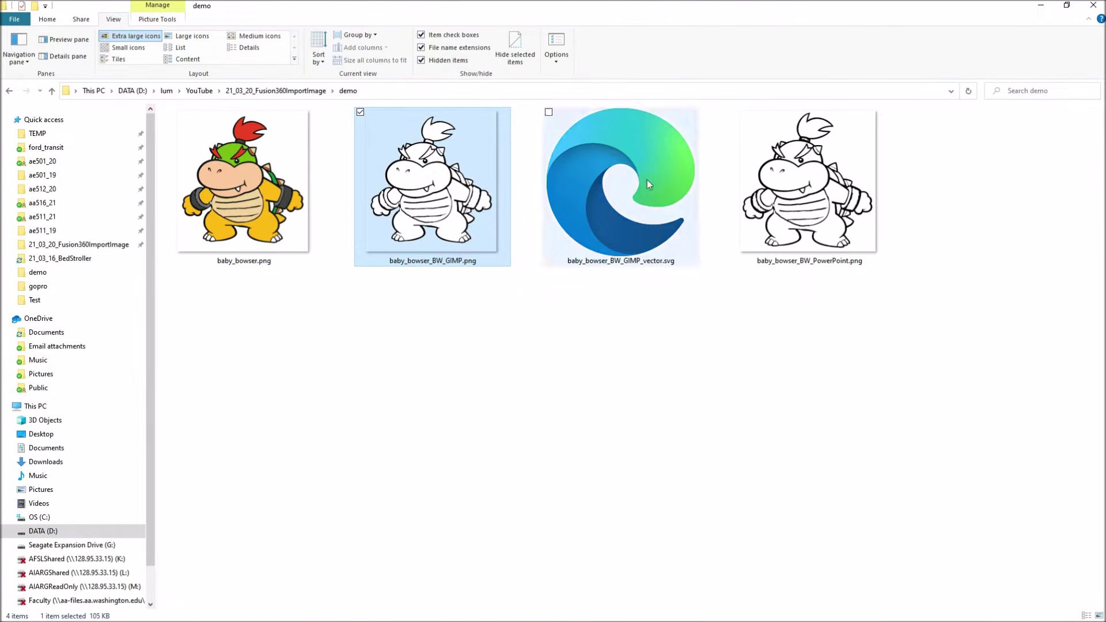
left_click(634, 188)
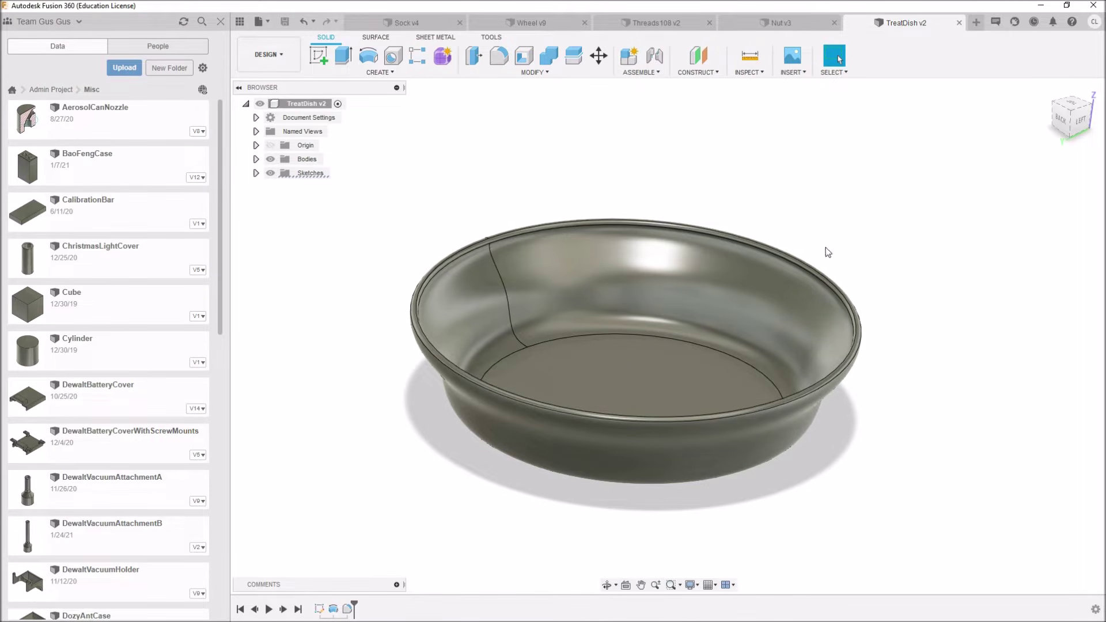
Switch to Fusion 360 and start a sketch on the flat inner bottom face of the TreatDish model
left_click_drag(828, 252, 542, 321)
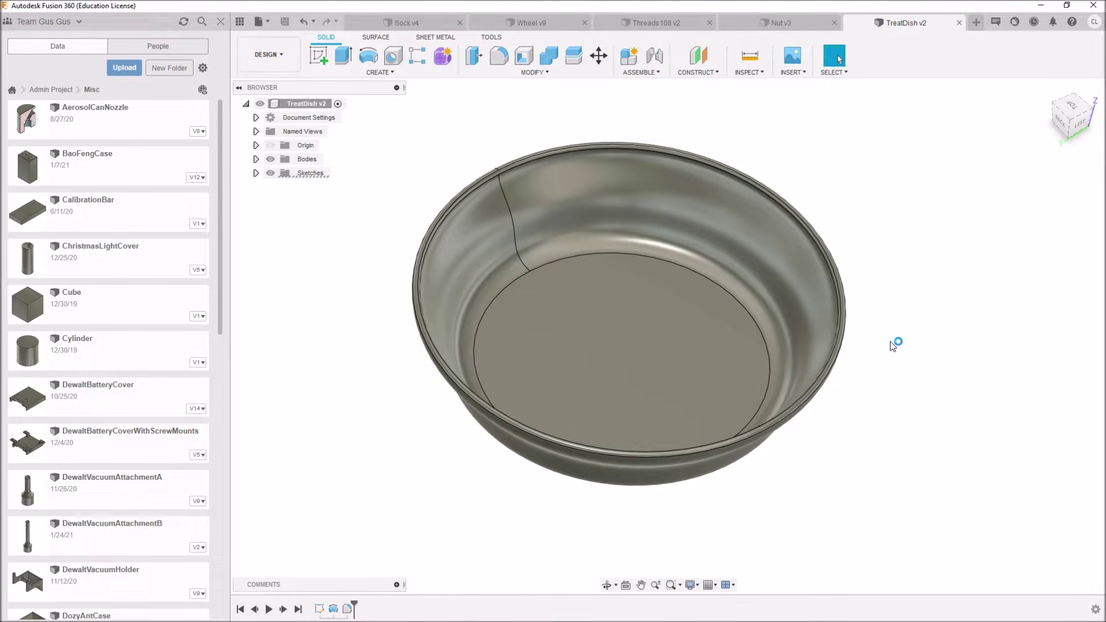
left_click(628, 346)
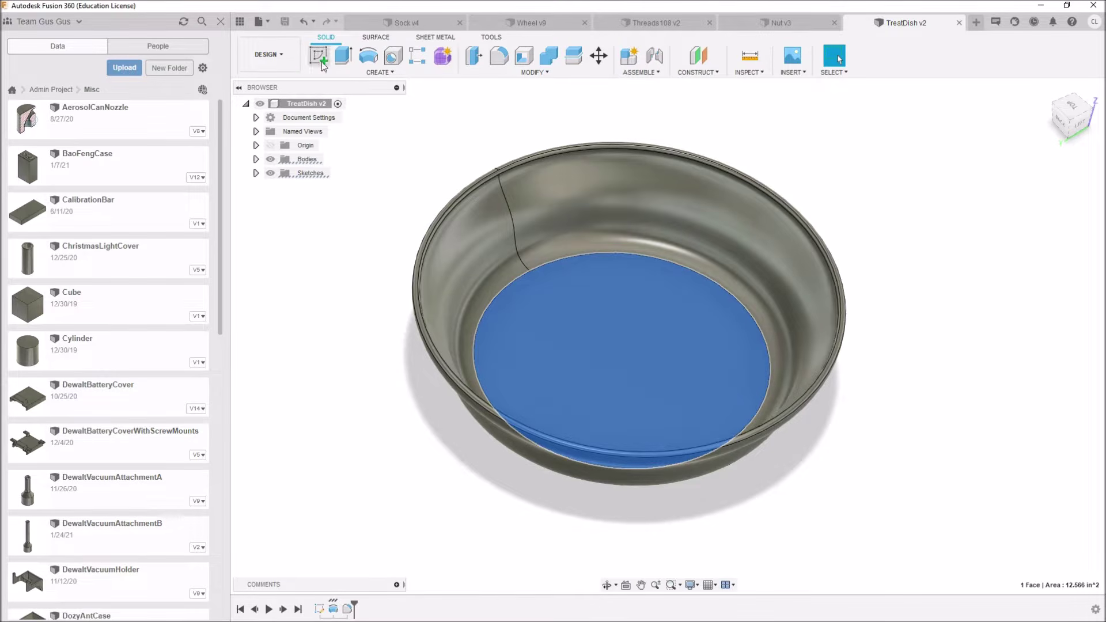
left_click(318, 58)
left_click(318, 57)
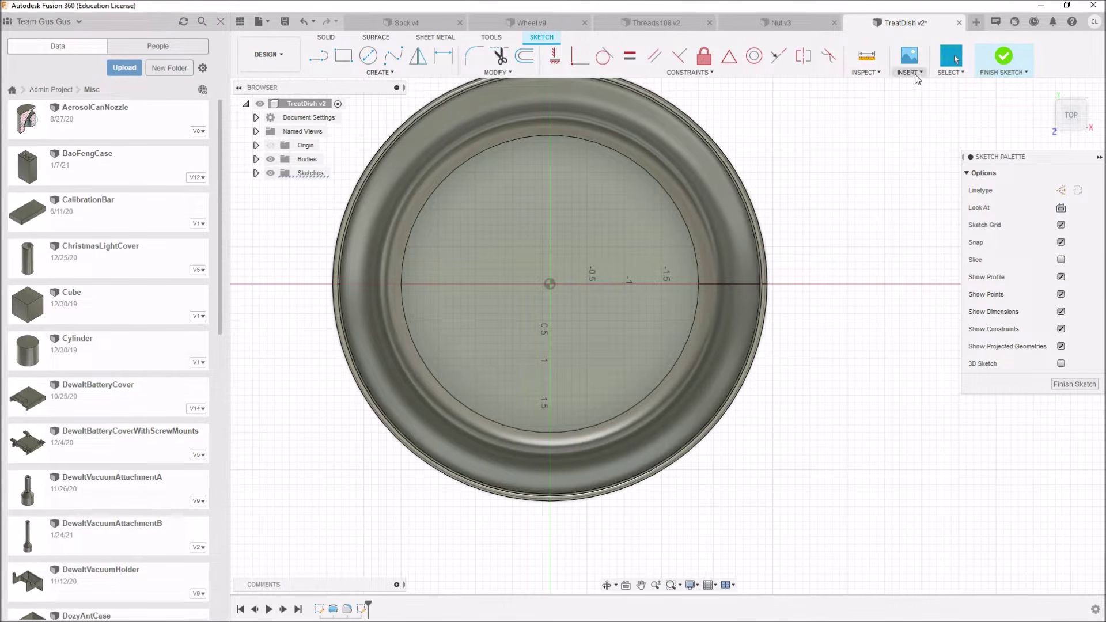
Insert the SVG file baby_bowser_BW_GIMP_vector.svg from the computer's demo folder into the sketch
left_click(917, 79)
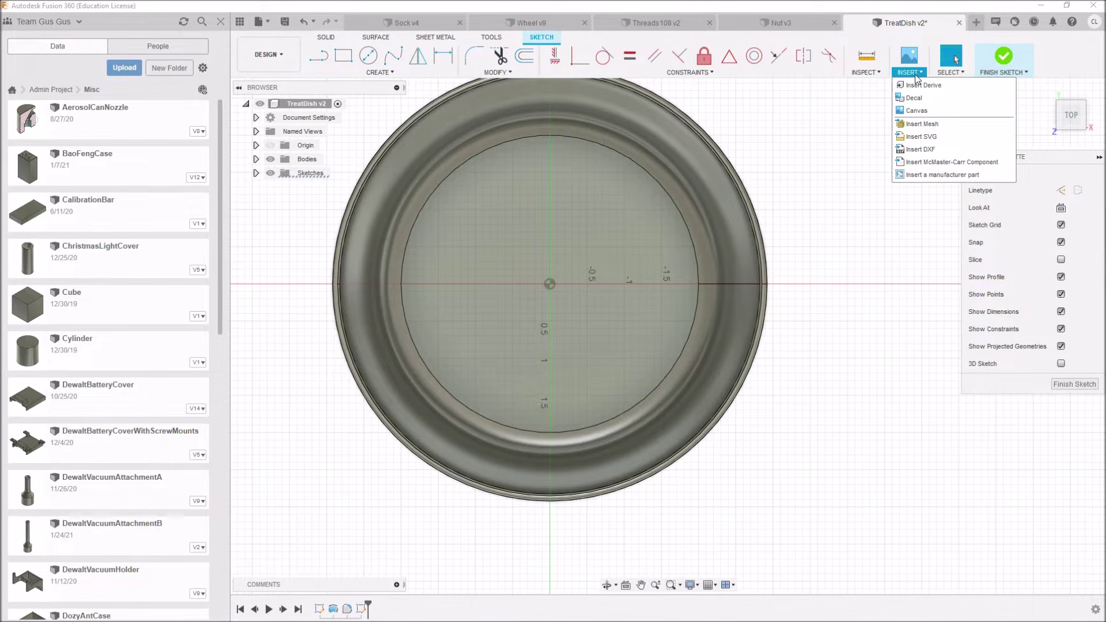
left_click(935, 141)
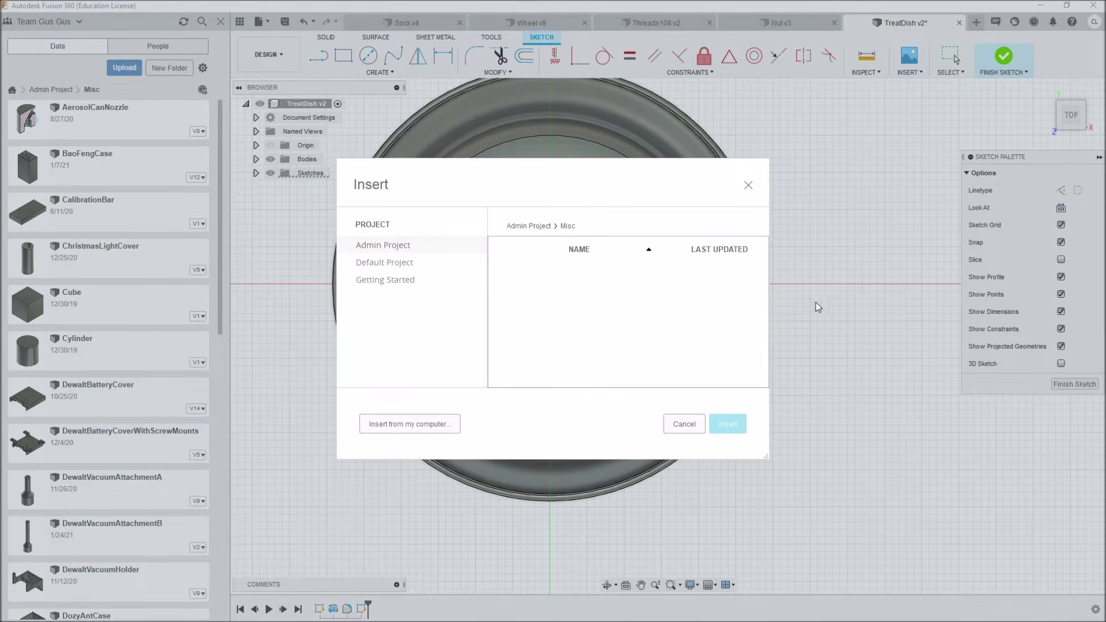
left_click(400, 424)
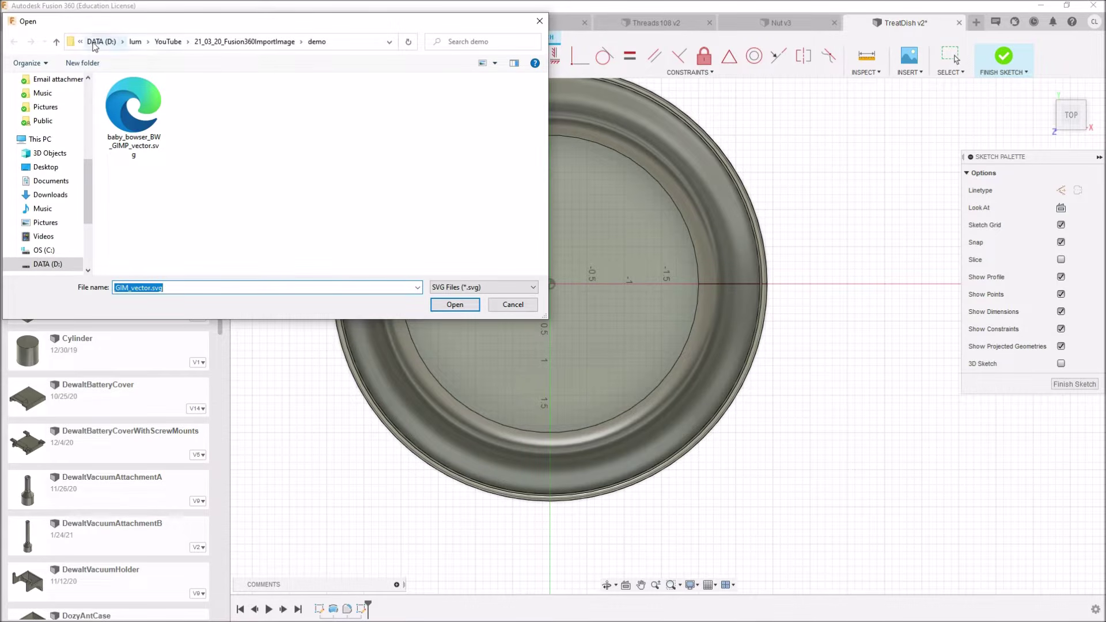
left_click(138, 136)
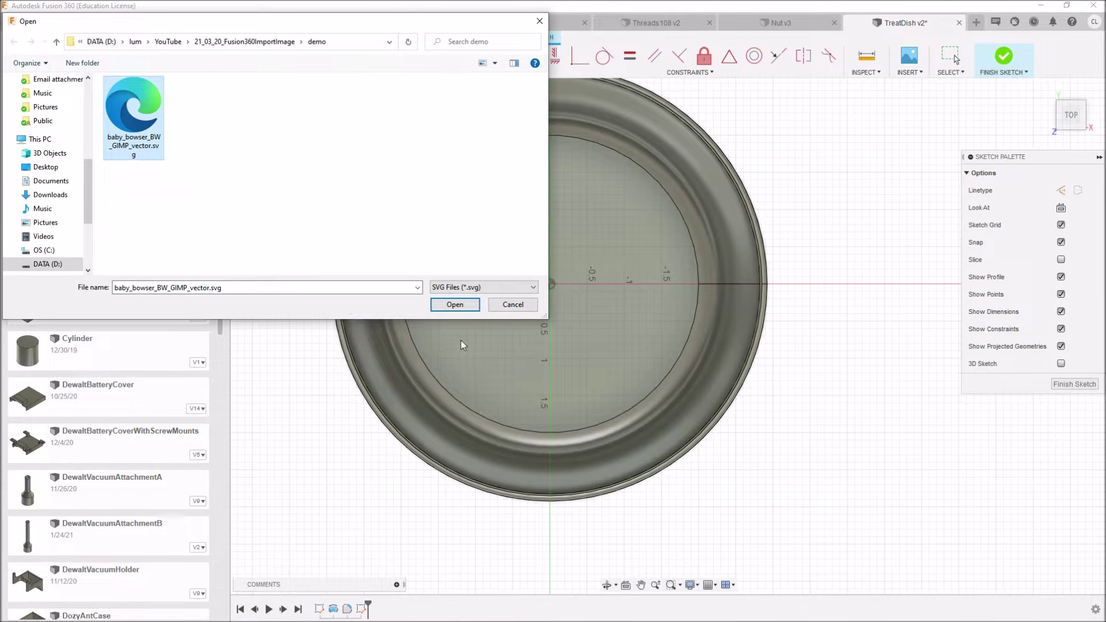
left_click(453, 304)
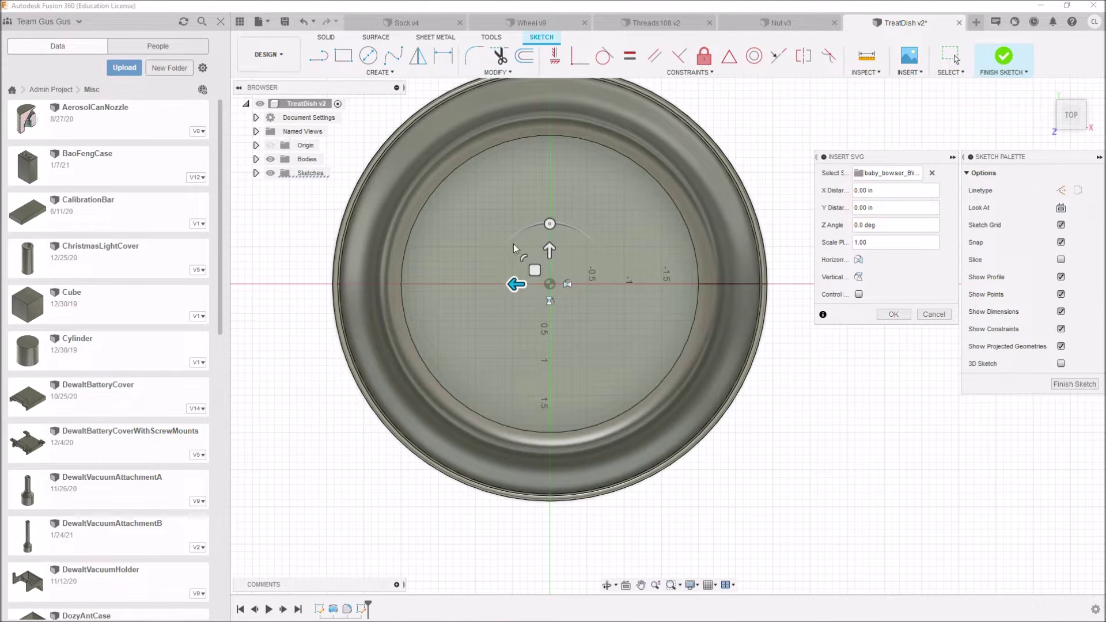
Turn the top view until the SVG artwork stands upright, and scale the artwork by 0.30
scroll(524, 383, "up", 1)
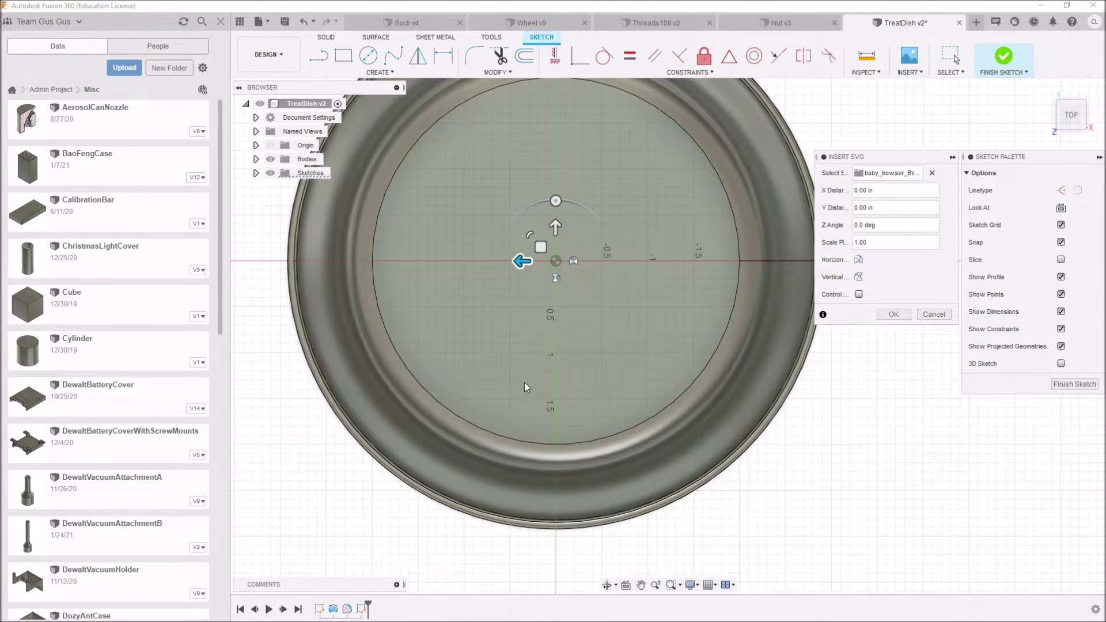
scroll(524, 383, "down", 6)
scroll(524, 382, "down", 2)
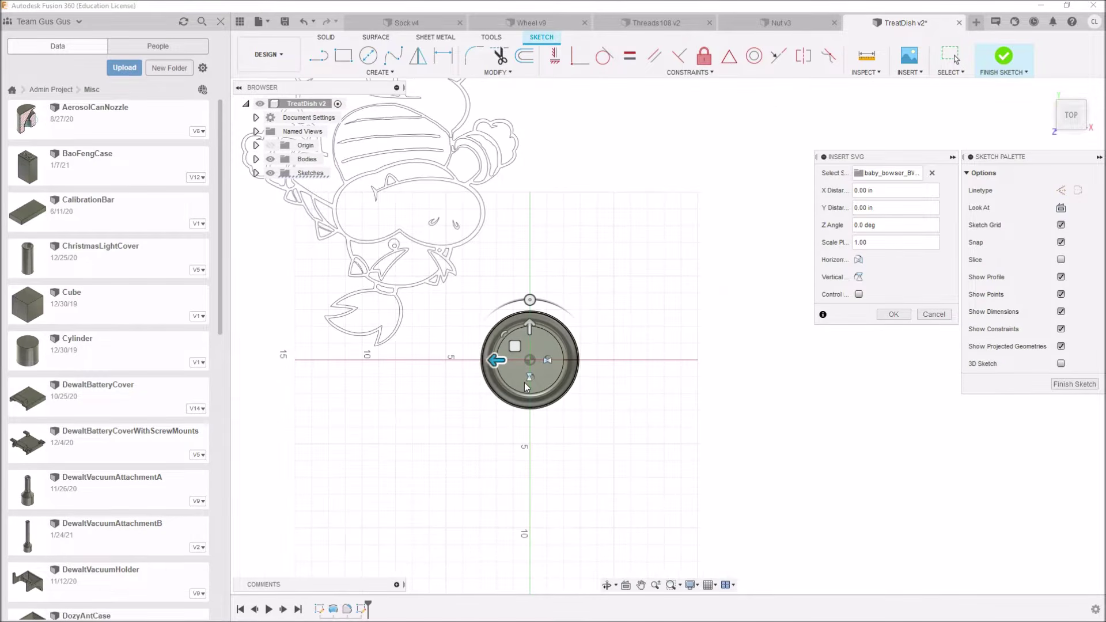
scroll(516, 365, "down", 1)
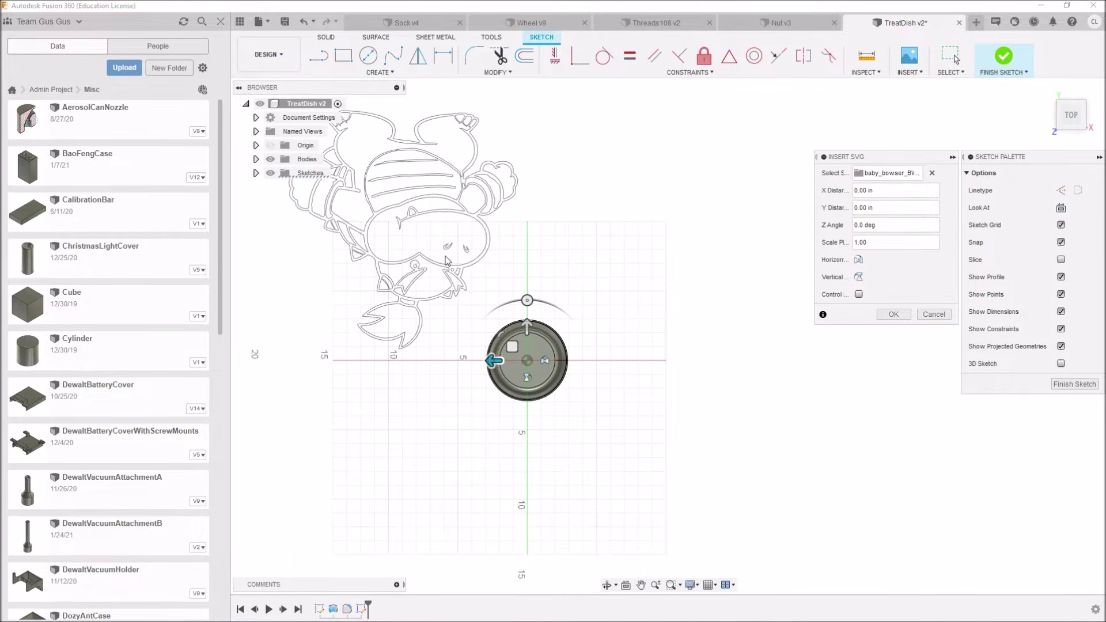
left_click(1088, 88)
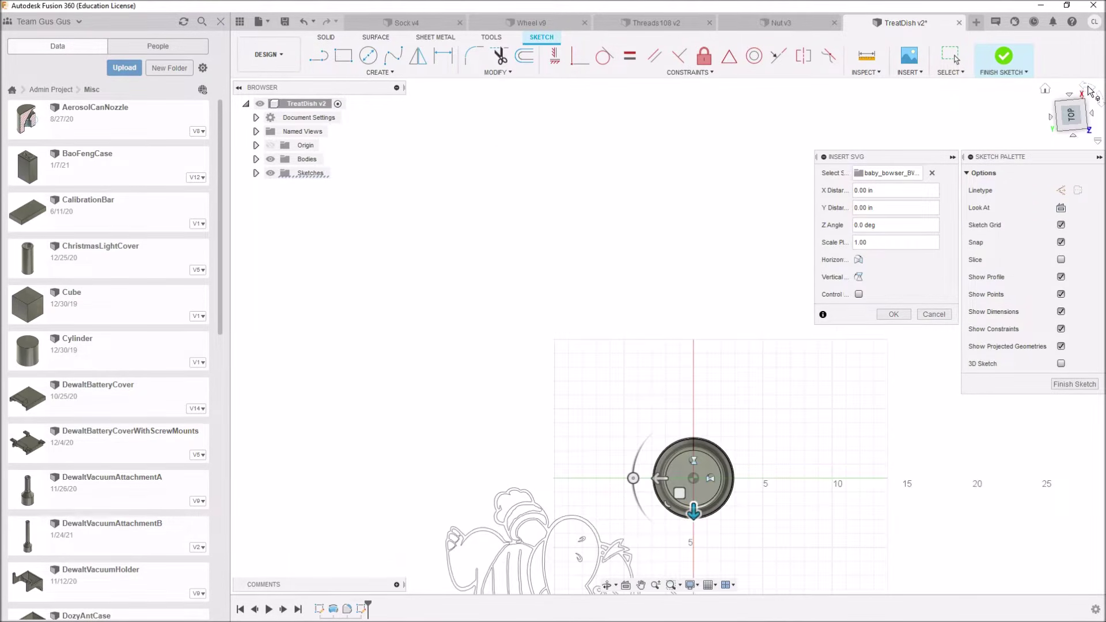
mouse_move(736, 441)
left_mouse_down()
mouse_move(628, 424)
mouse_move(511, 380)
left_mouse_up()
scroll(516, 385, "up", 1)
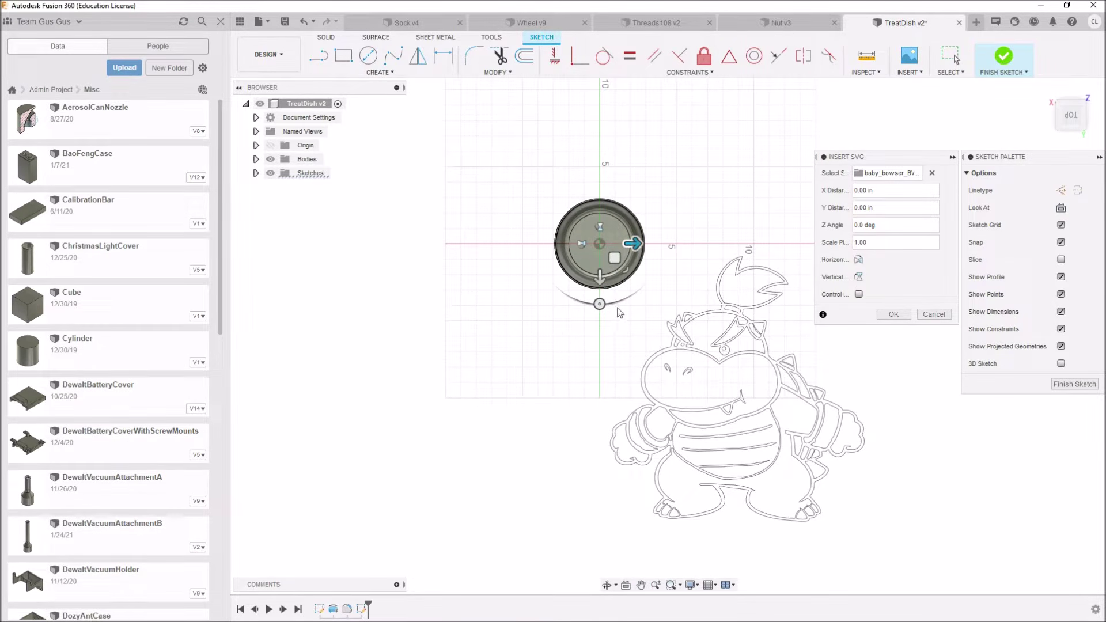
scroll(633, 262, "up", 3)
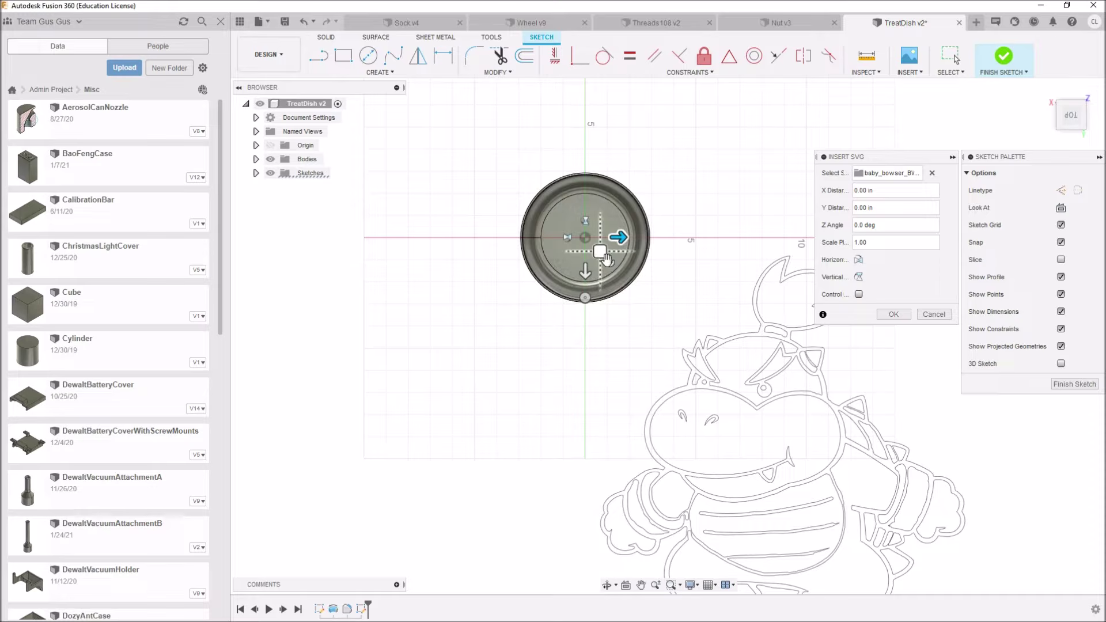
mouse_move(608, 255)
left_mouse_down()
mouse_move(582, 244)
mouse_move(614, 291)
left_mouse_up()
scroll(582, 244, "down", 2)
scroll(605, 262, "up", 8)
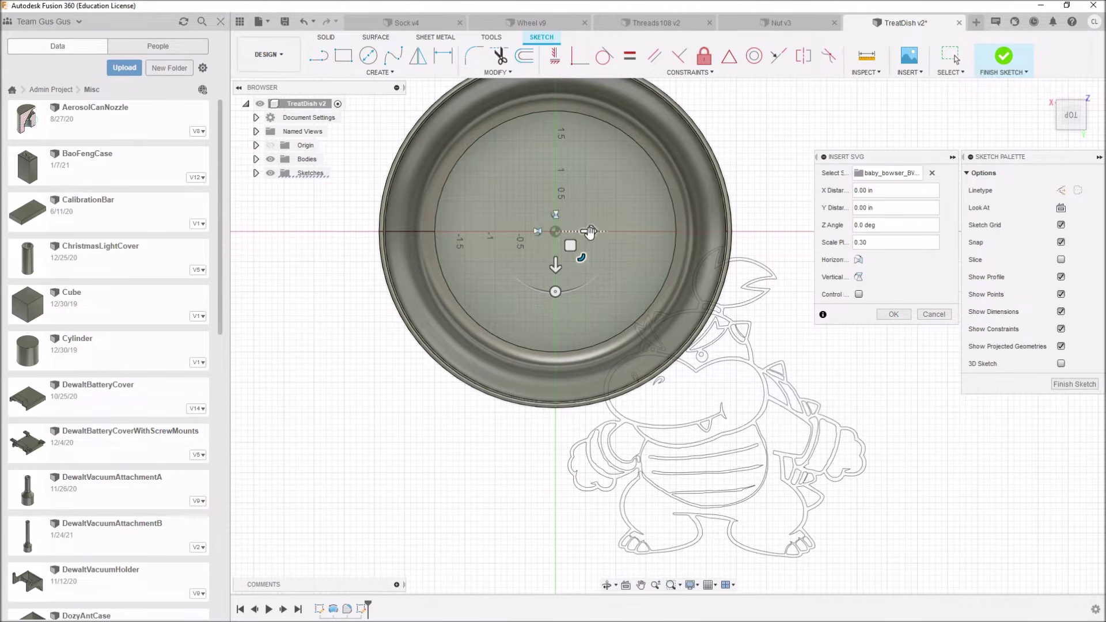
Fit the SVG artwork inside the dish's bottom circle, scaling it by 0.65 and shifting it 0.10 in in Y, and finish the sketch
mouse_move(590, 231)
left_mouse_down()
mouse_move(476, 262)
mouse_move(483, 139)
mouse_move(508, 131)
left_mouse_up()
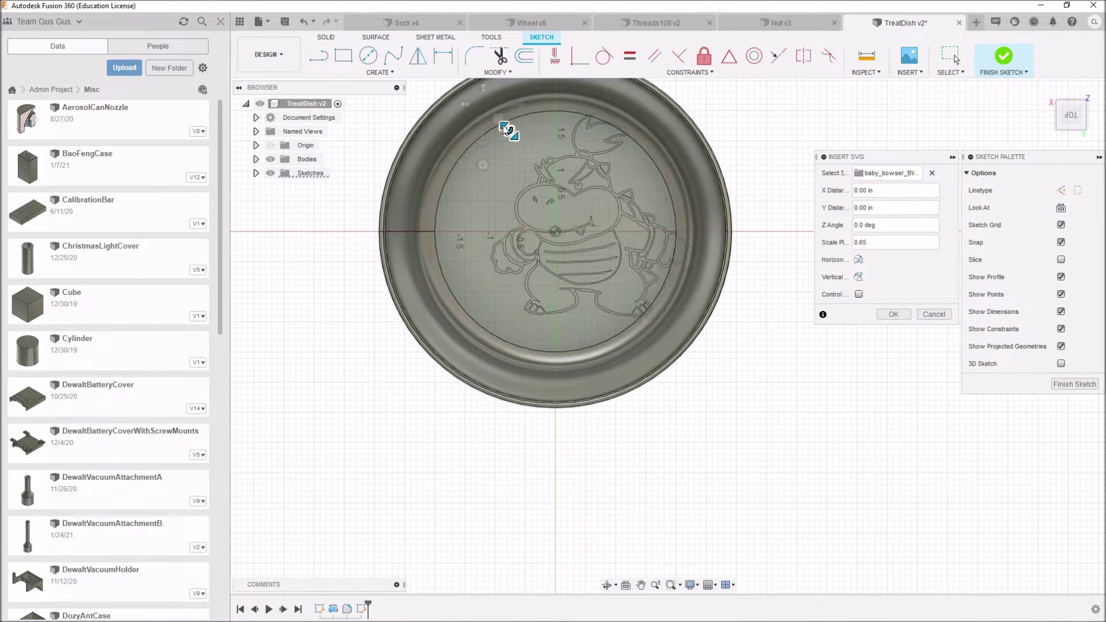
left_click_drag(502, 106, 452, 148)
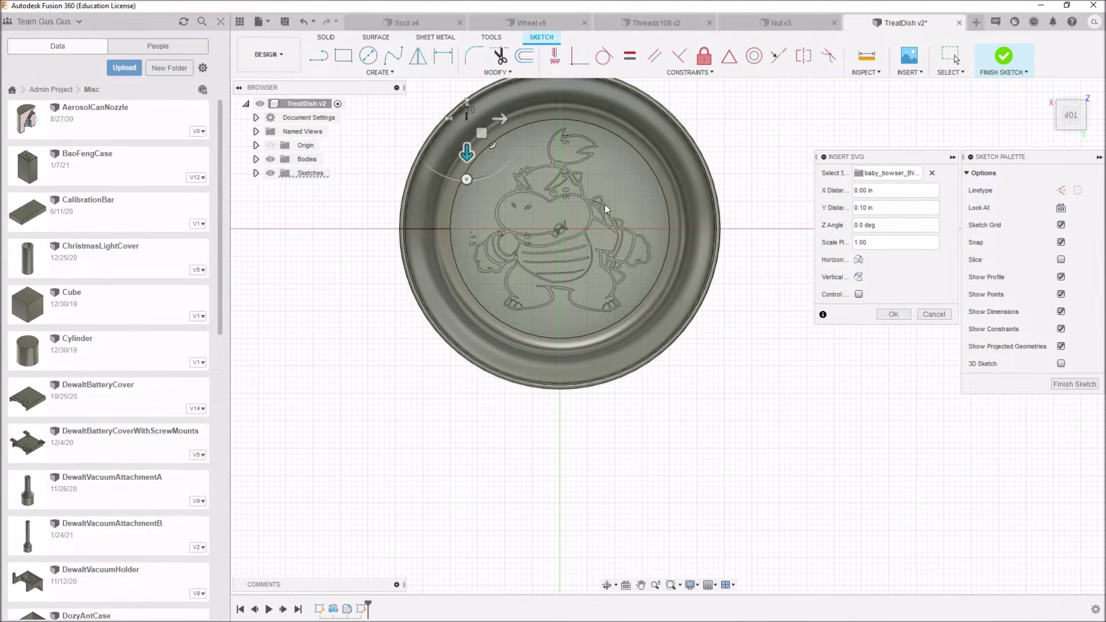
scroll(603, 204, "up", 2)
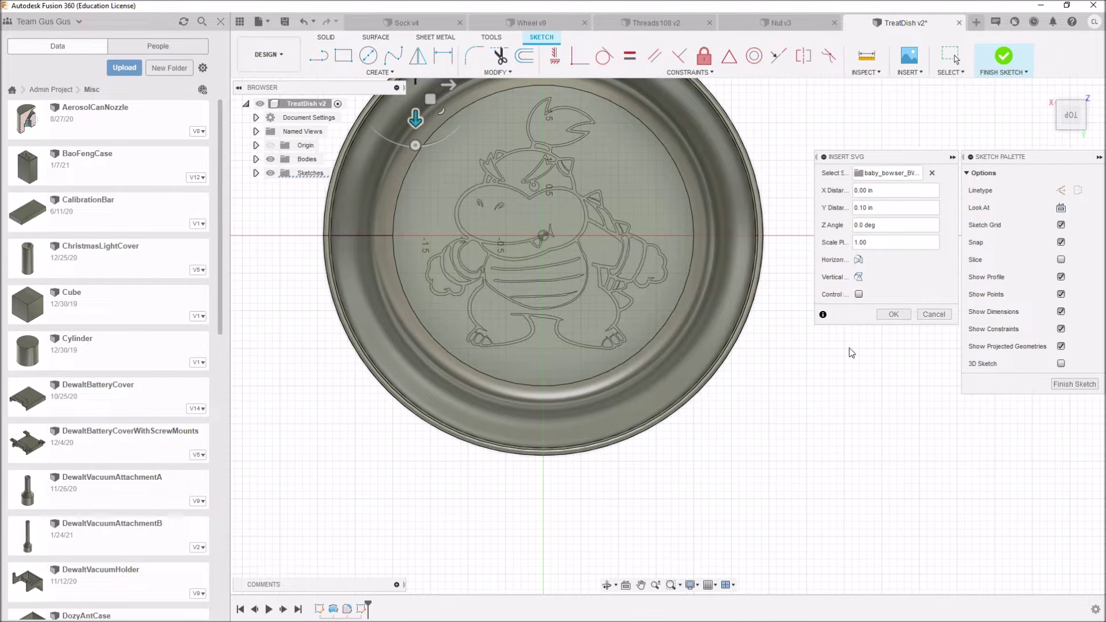
left_click(893, 314)
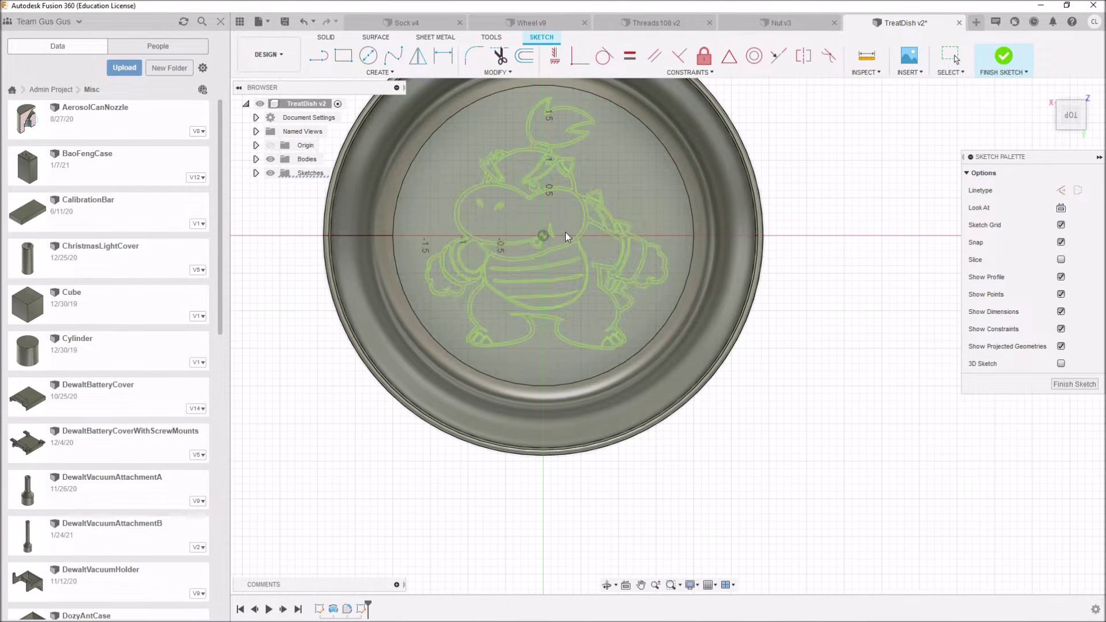
left_click(1080, 383)
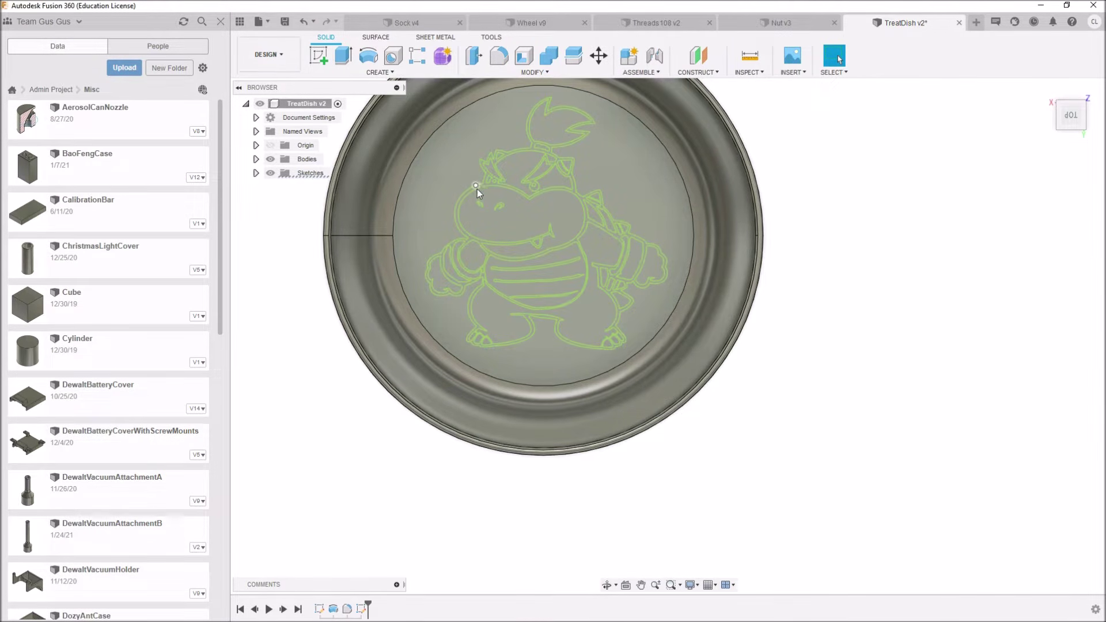
Start an extrusion and select the artwork's main outline, both nostrils and the two separate belly stripes as profiles
left_click(344, 58)
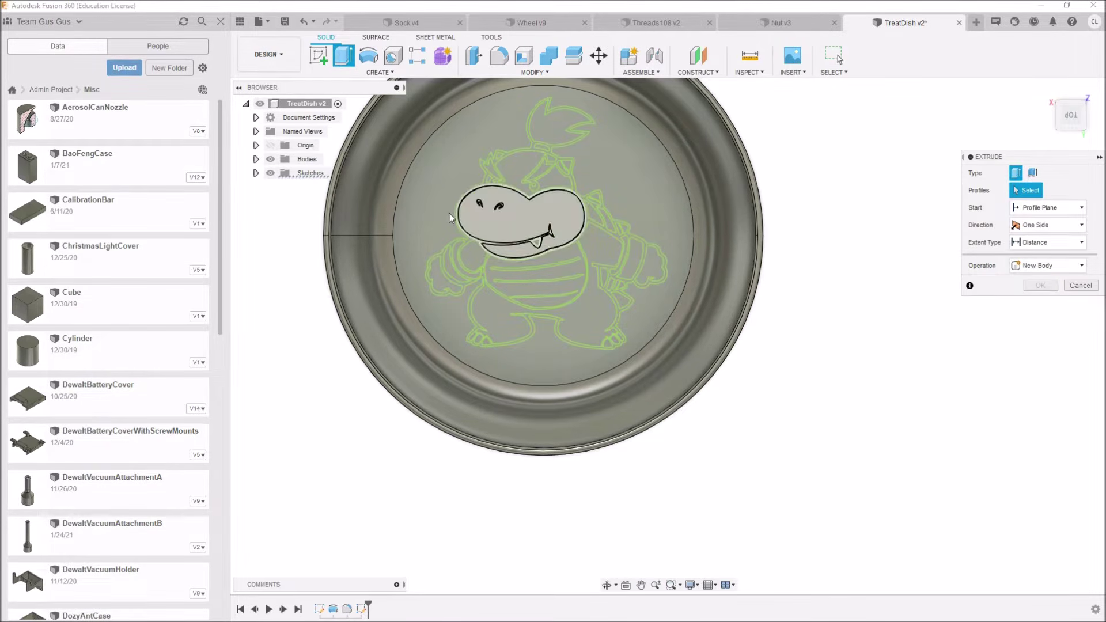
scroll(451, 211, "down", 3)
scroll(451, 210, "up", 5)
scroll(535, 140, "down", 2)
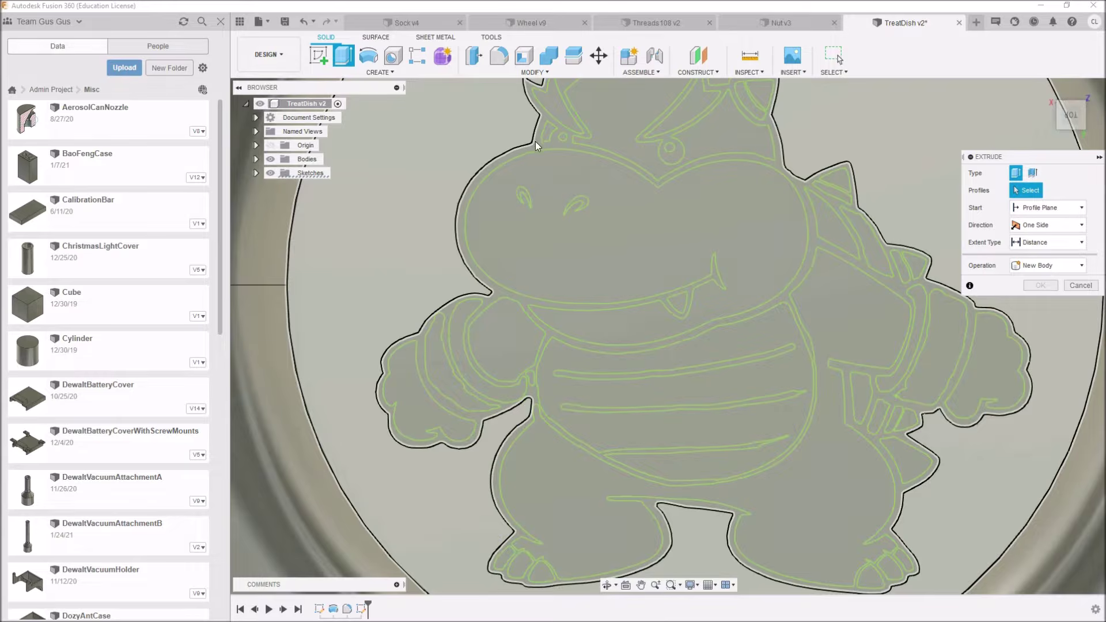
scroll(536, 144, "up", 2)
left_click(536, 144)
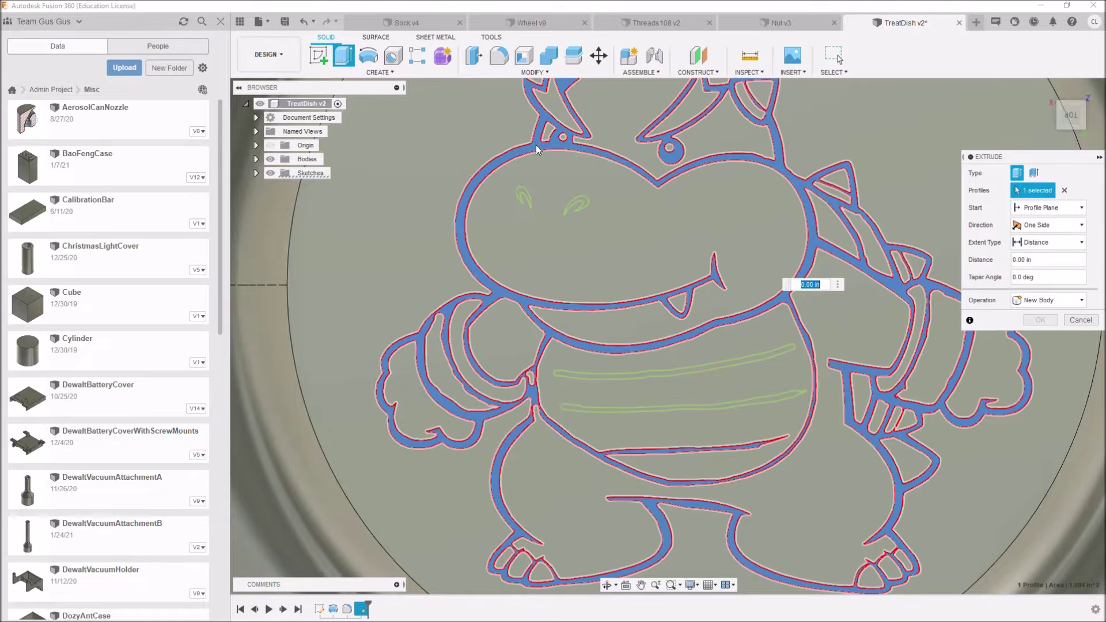
left_click(521, 195)
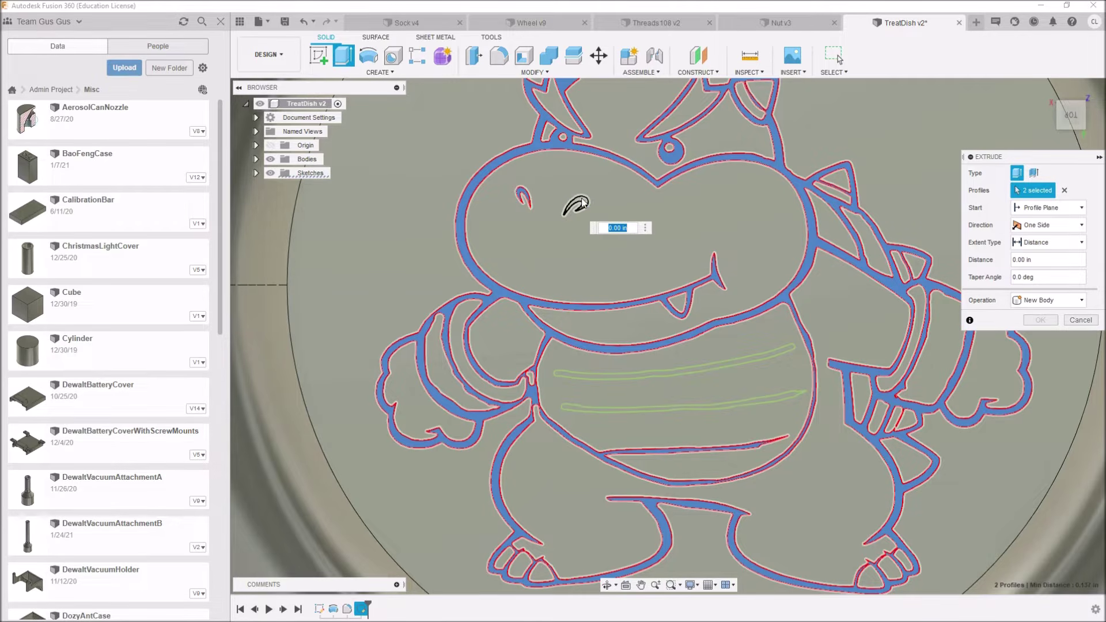
left_click(583, 204)
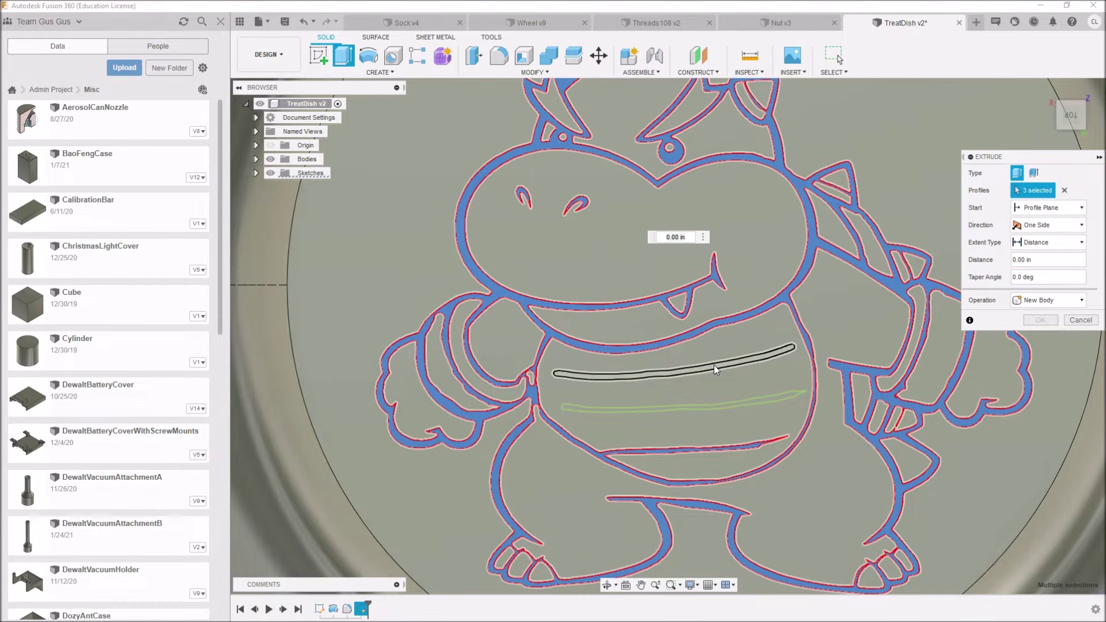
left_click(714, 365)
left_click(718, 407)
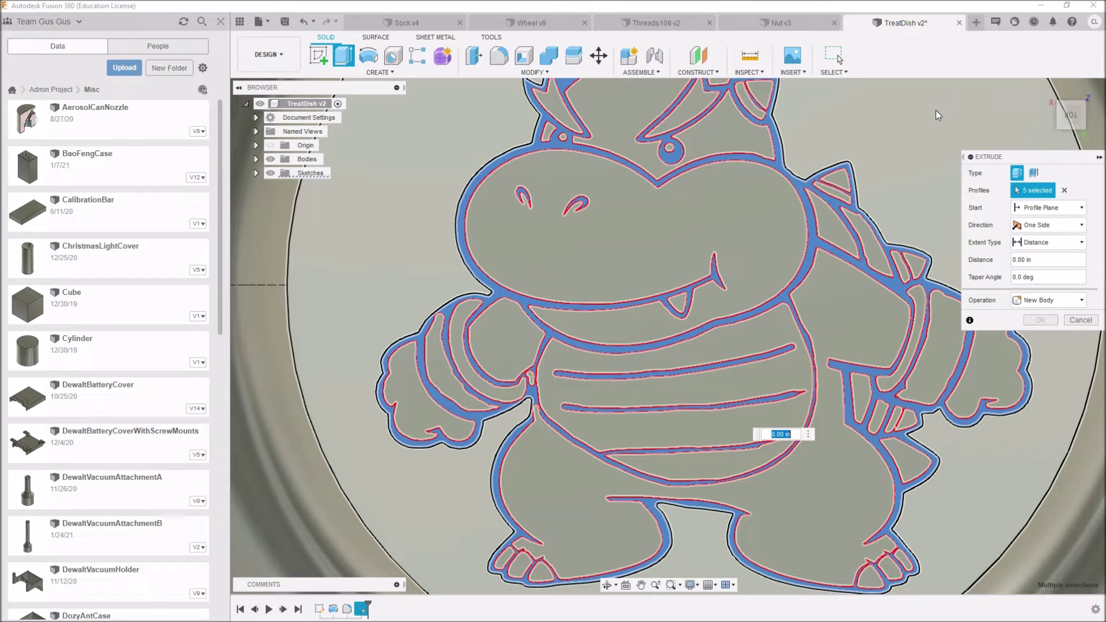
Extrude the selected artwork profiles 0.05 in up from the dish's inner bottom
key("F6")
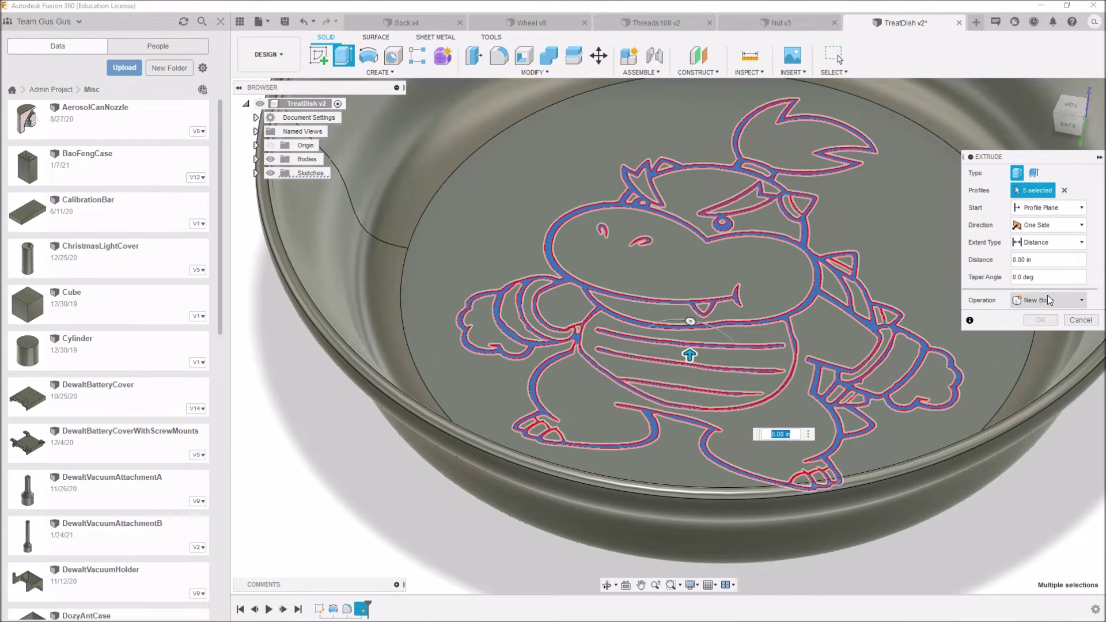
type(".05")
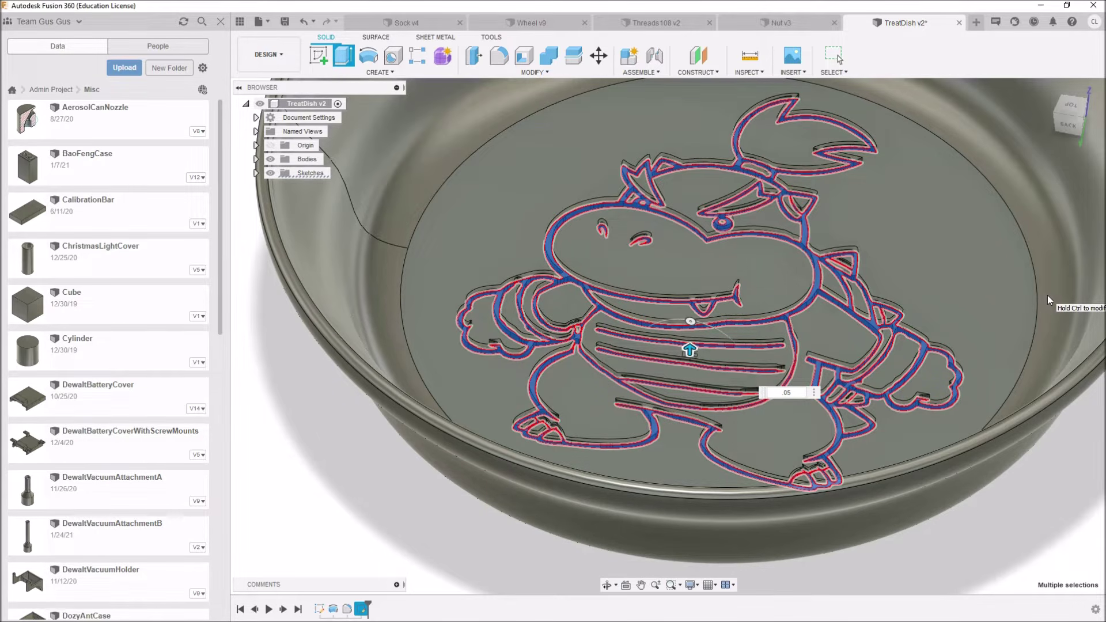
left_click(795, 393)
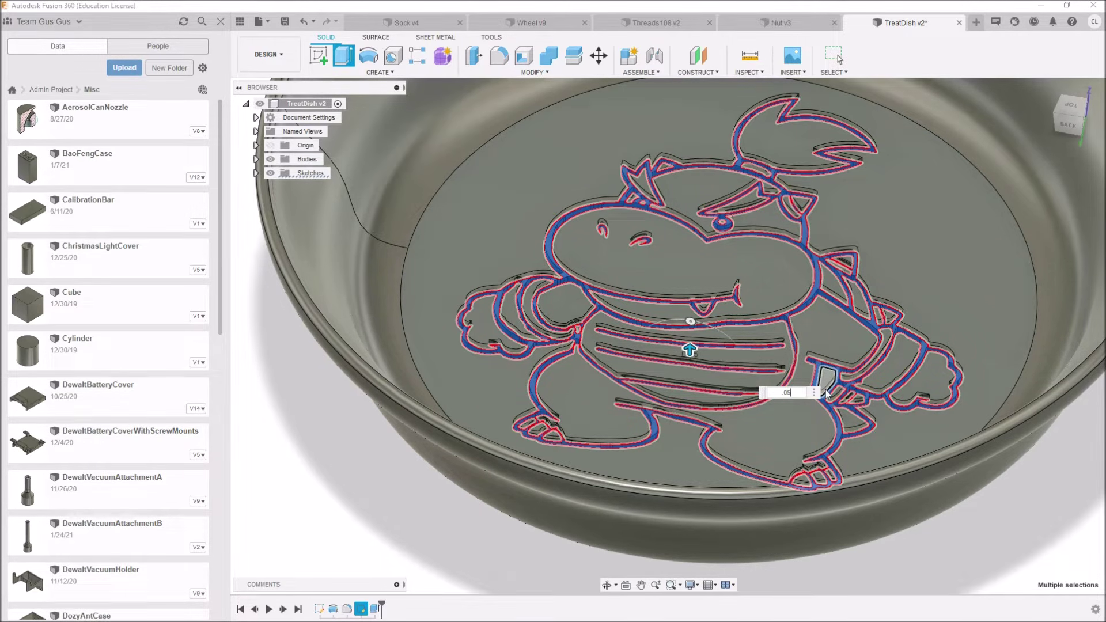
key("Return")
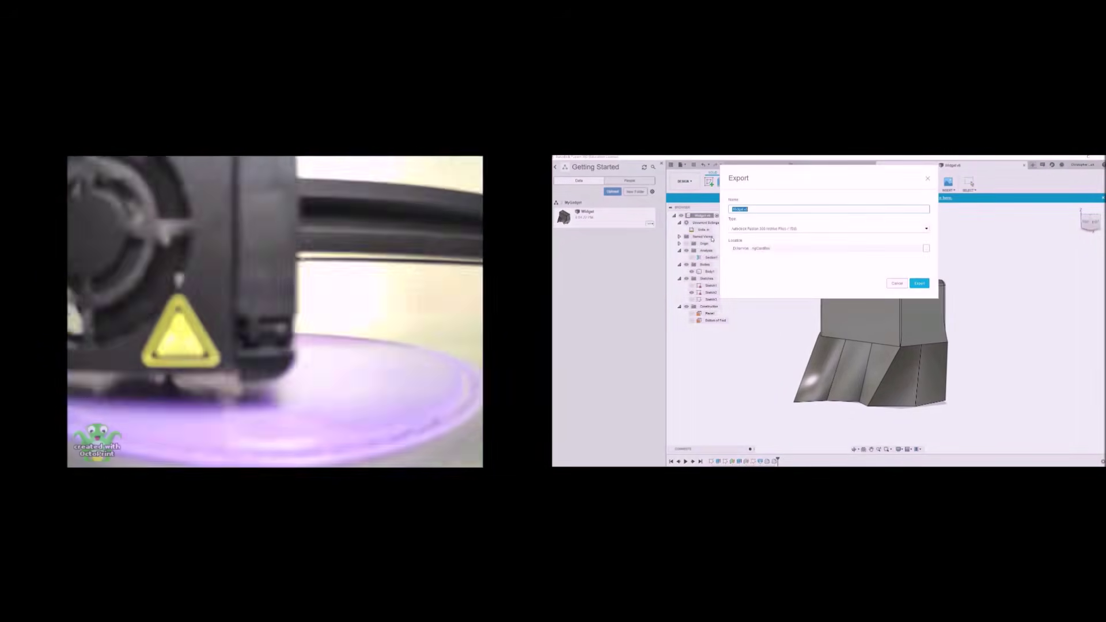
left_click_drag(867, 314, 824, 417)
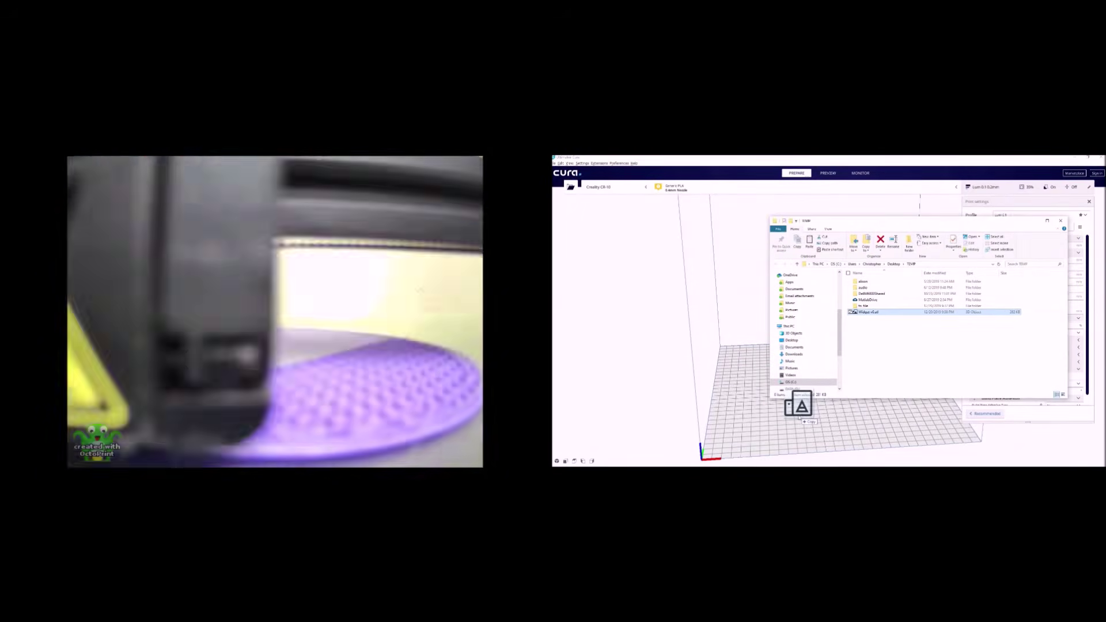
left_click(826, 417)
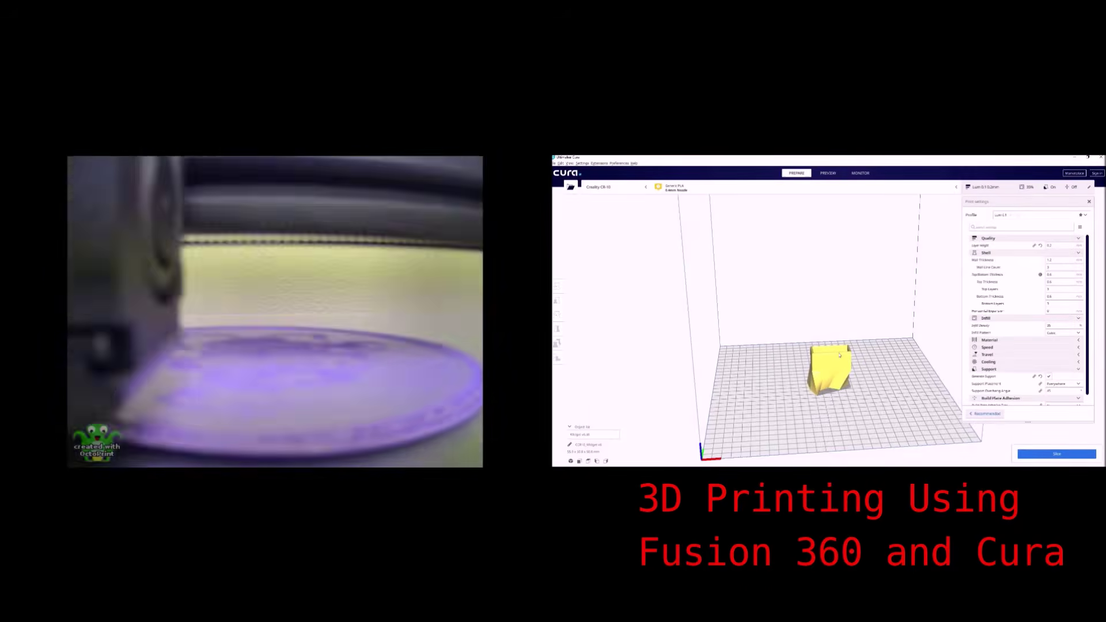
scroll(845, 372, "up", 2)
left_click_drag(906, 418, 873, 349)
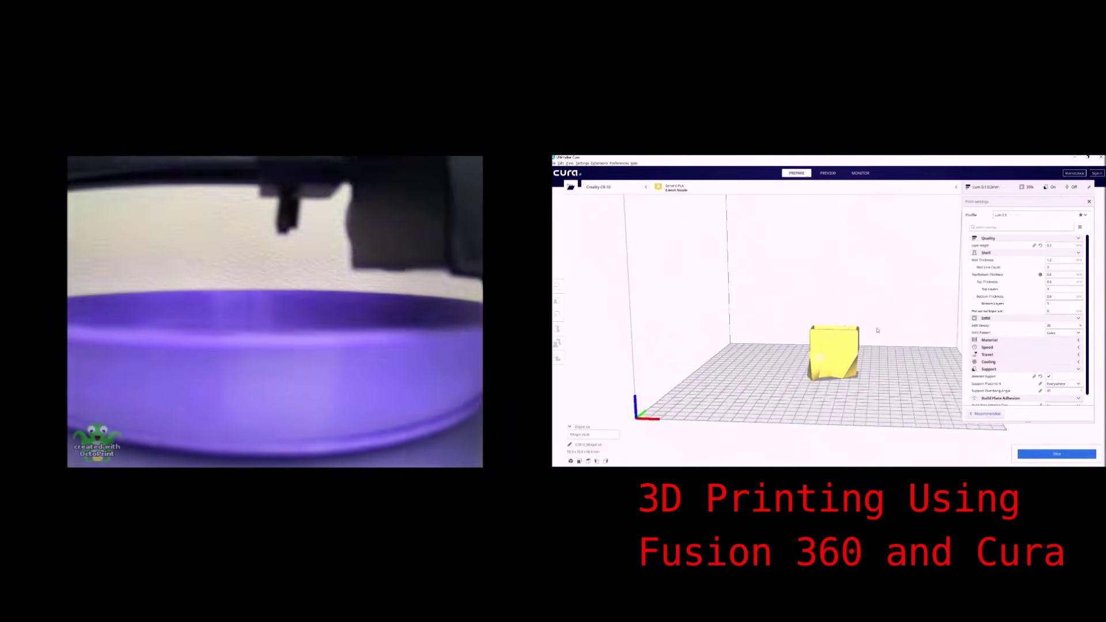